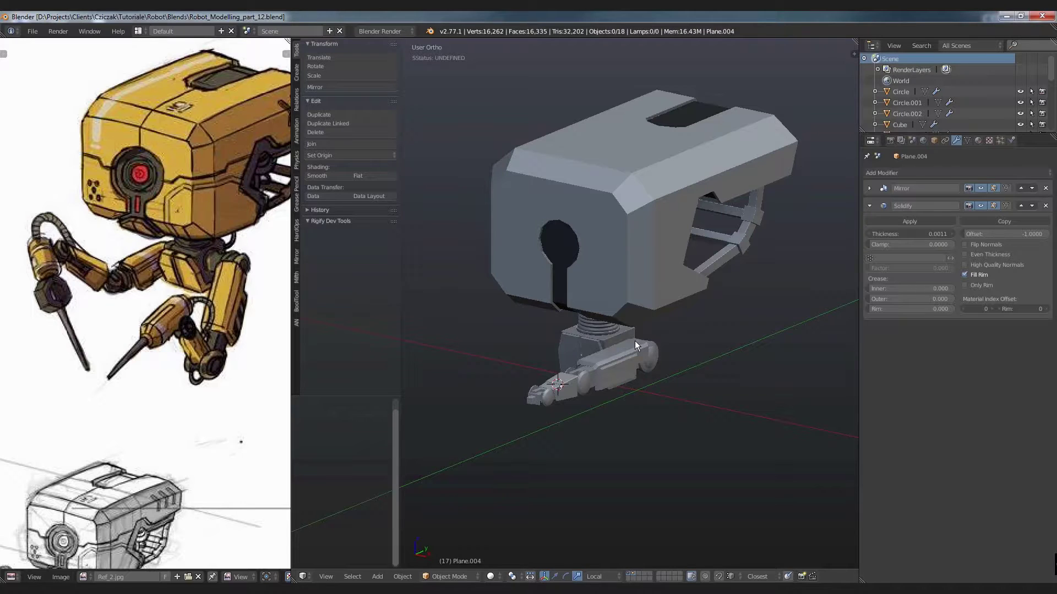
Turn the robot's front toward the viewer and shift the reference sketch up and right.
scroll(180, 142, "up", 1)
scroll(190, 165, "up", 1)
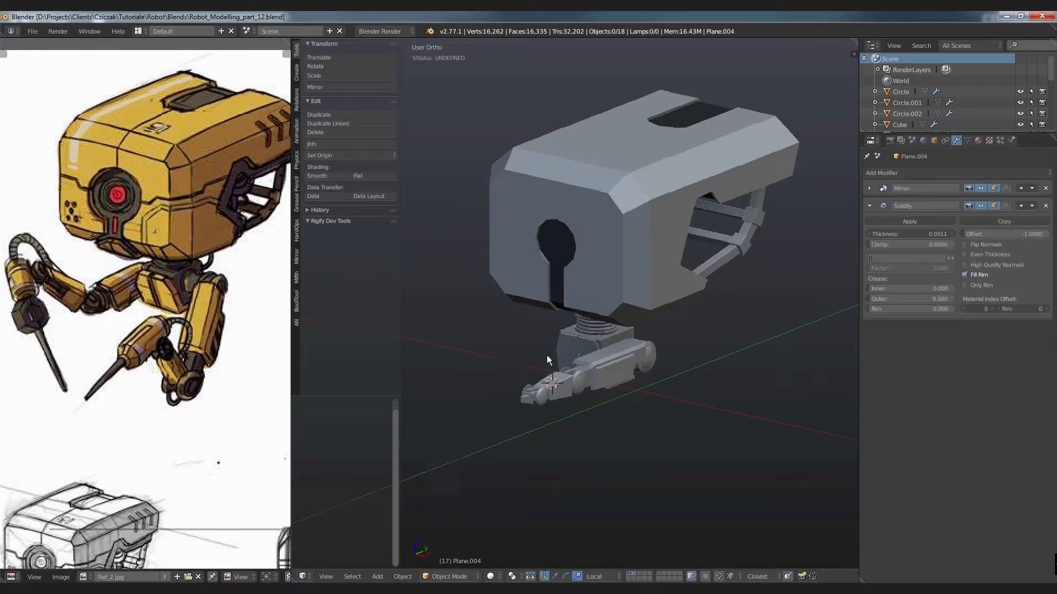
key("KP_6")
key("KP_4")
key("KP_4")
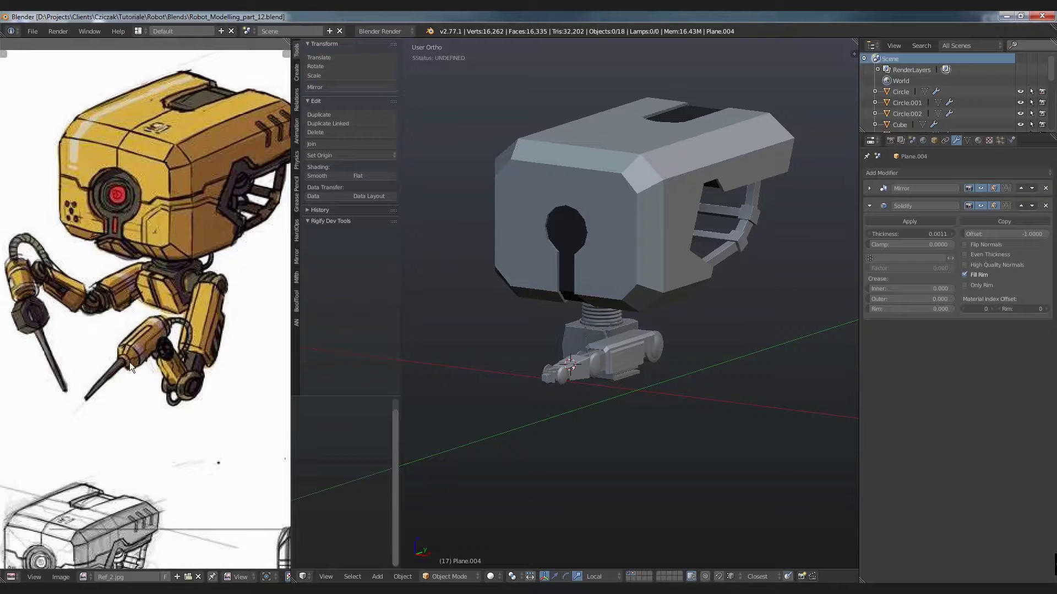
middle_click_drag(109, 355, 149, 319)
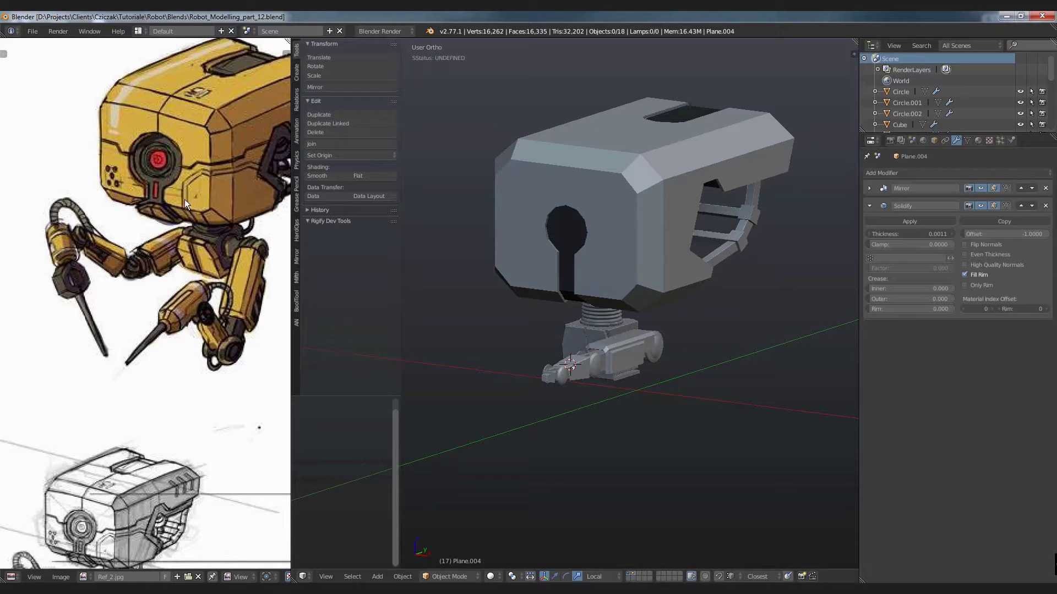
scroll(185, 203, "down", 2)
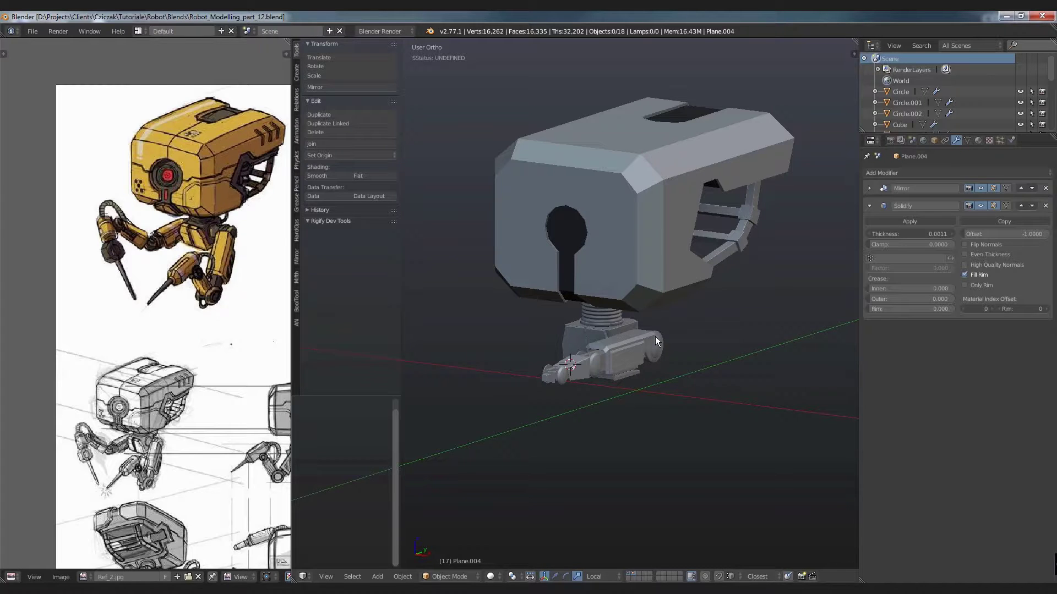
middle_click_drag(631, 364, 628, 385)
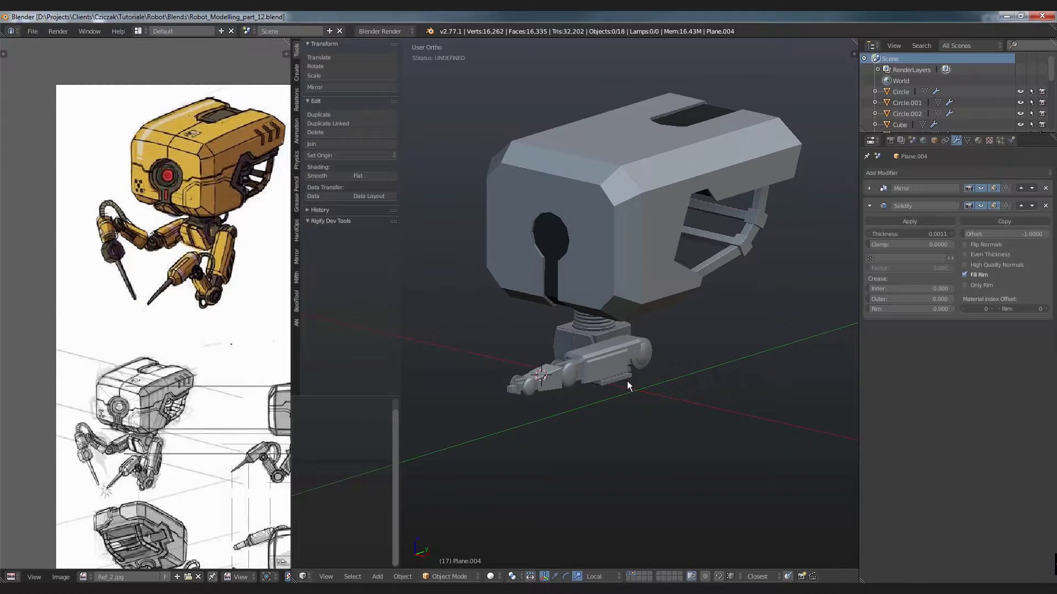
Show the Properties sidebar, enable Matcap shading and apply the greenish matcap.
key("n")
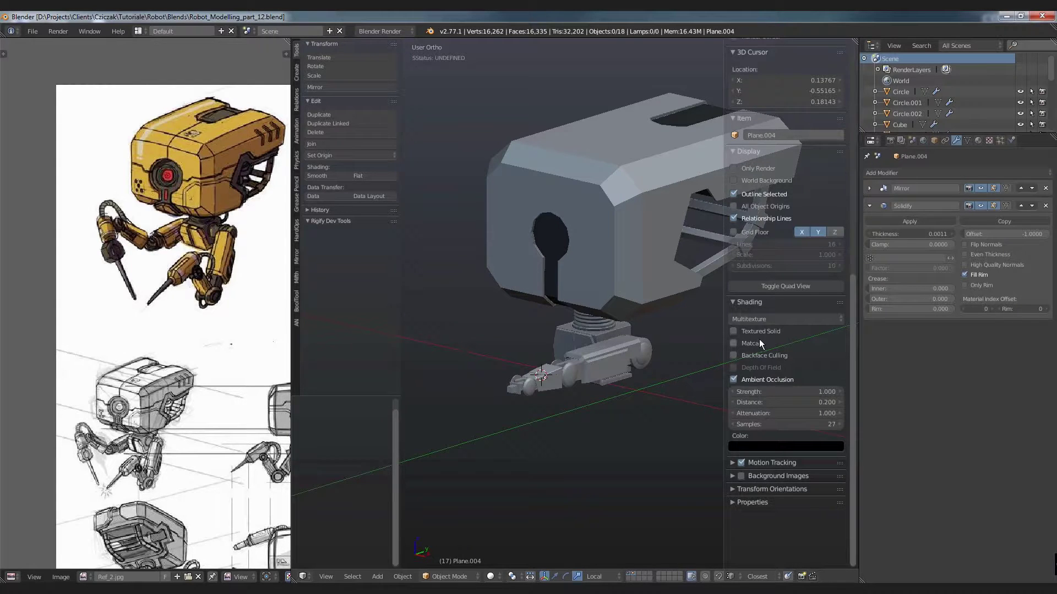
left_click(749, 342)
mouse_move(632, 329)
middle_mouse_down()
mouse_move(587, 317)
mouse_move(626, 329)
middle_mouse_up()
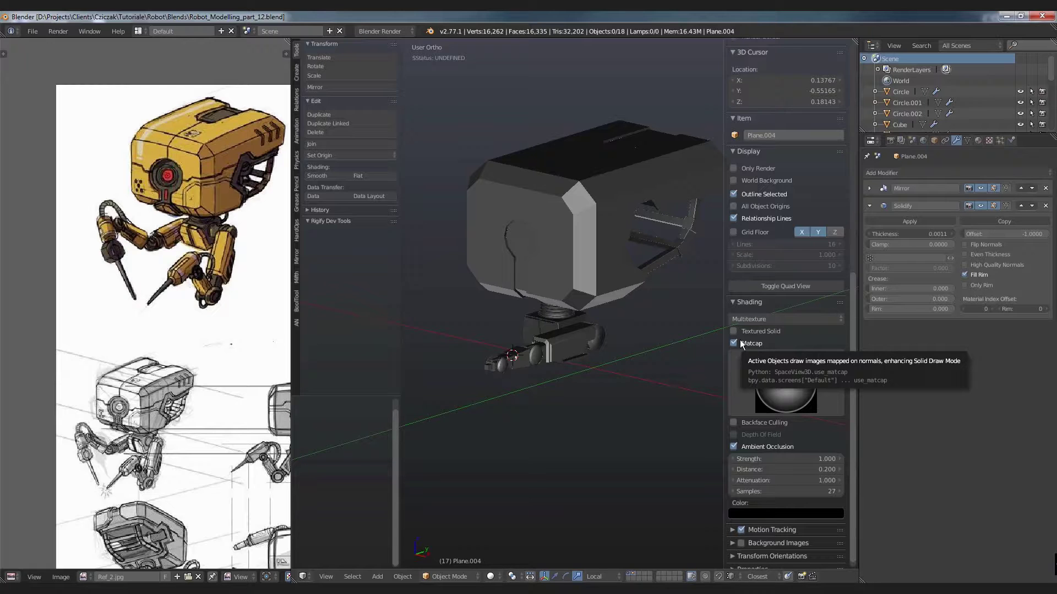
left_click(767, 385)
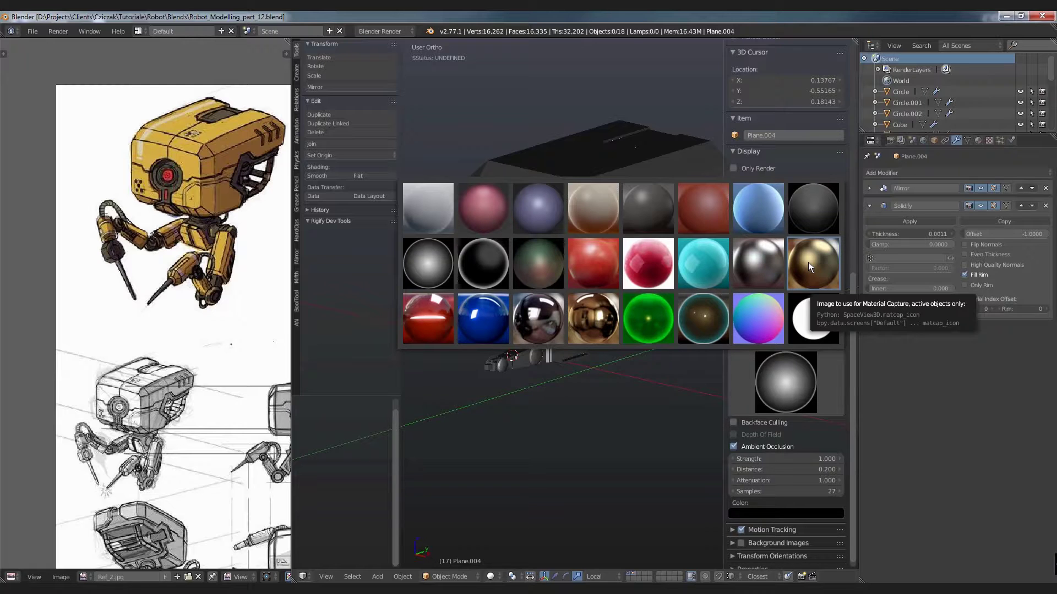
left_click(543, 261)
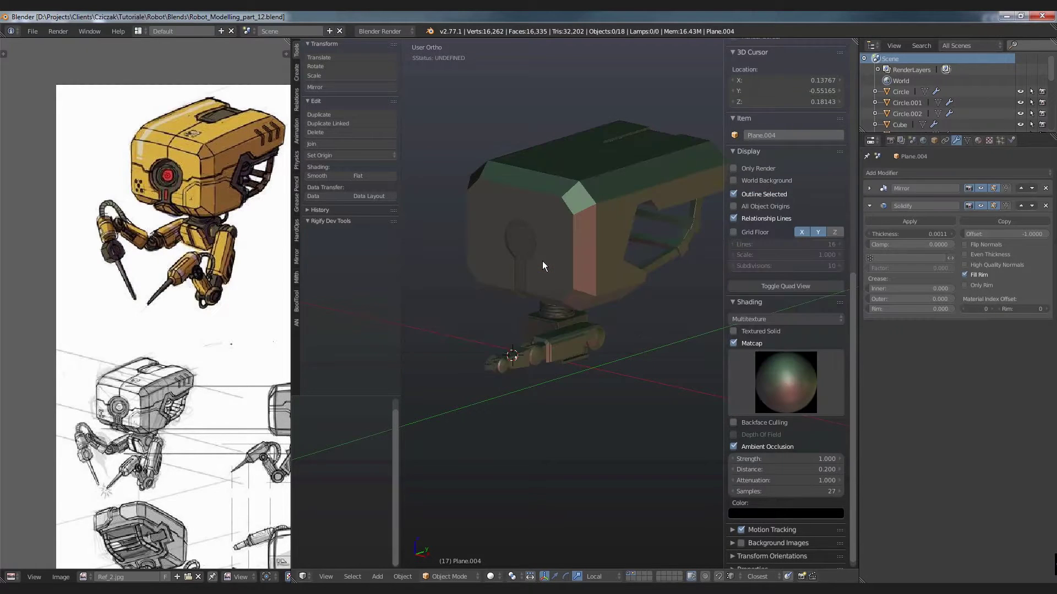
Zoom onto the robot head and try the grey rim-lit, then the dark matcap.
mouse_move(573, 314)
middle_mouse_down()
mouse_move(617, 296)
mouse_move(738, 285)
mouse_move(667, 229)
mouse_move(565, 265)
mouse_move(547, 318)
mouse_move(594, 318)
middle_mouse_up()
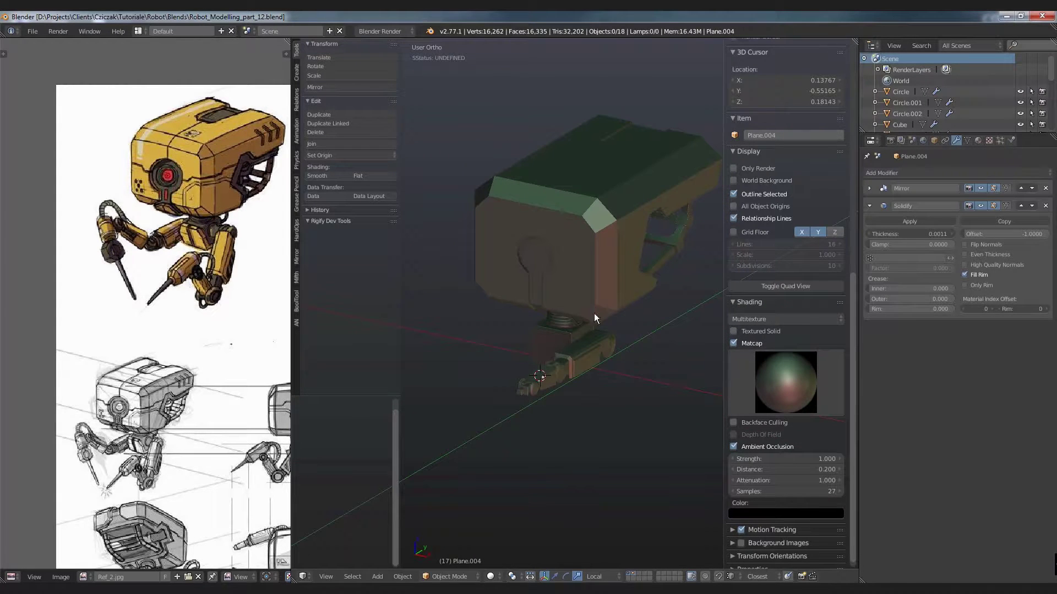
mouse_move(613, 242)
middle_mouse_down()
mouse_move(634, 277)
mouse_move(622, 245)
middle_mouse_up()
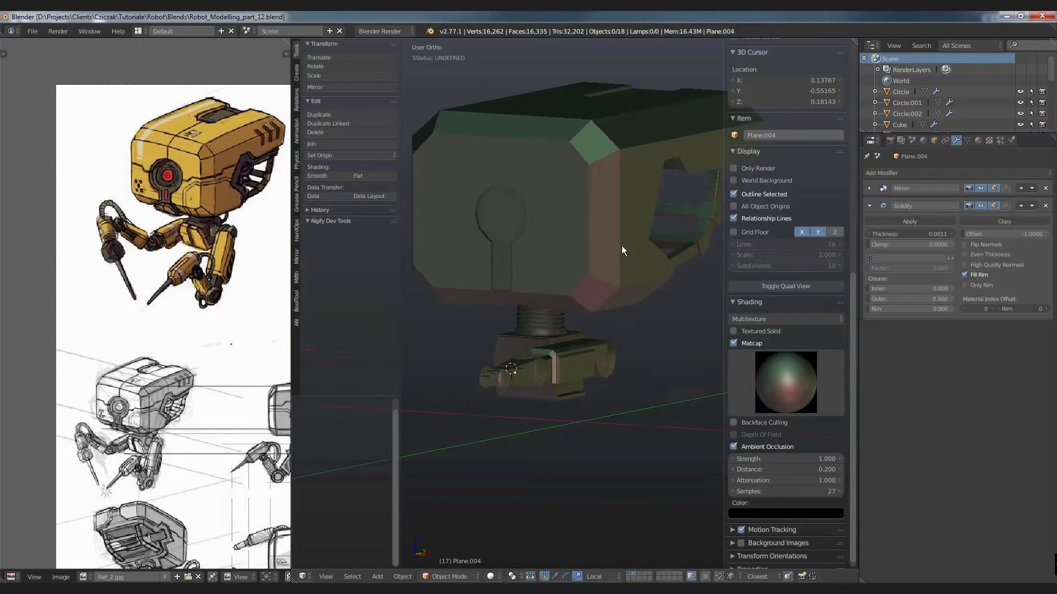
left_click(784, 391)
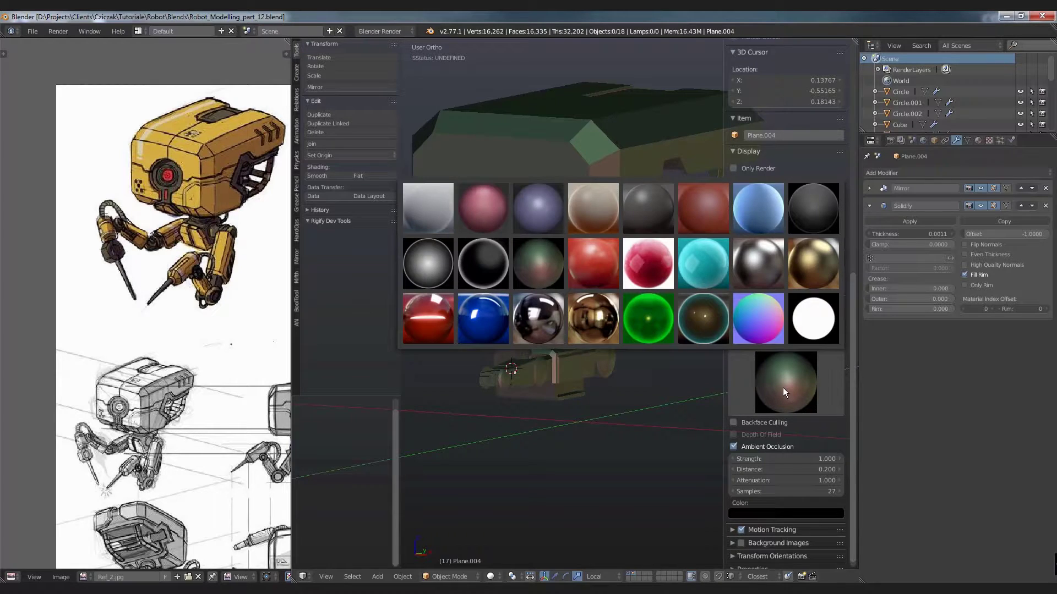
left_click(419, 259)
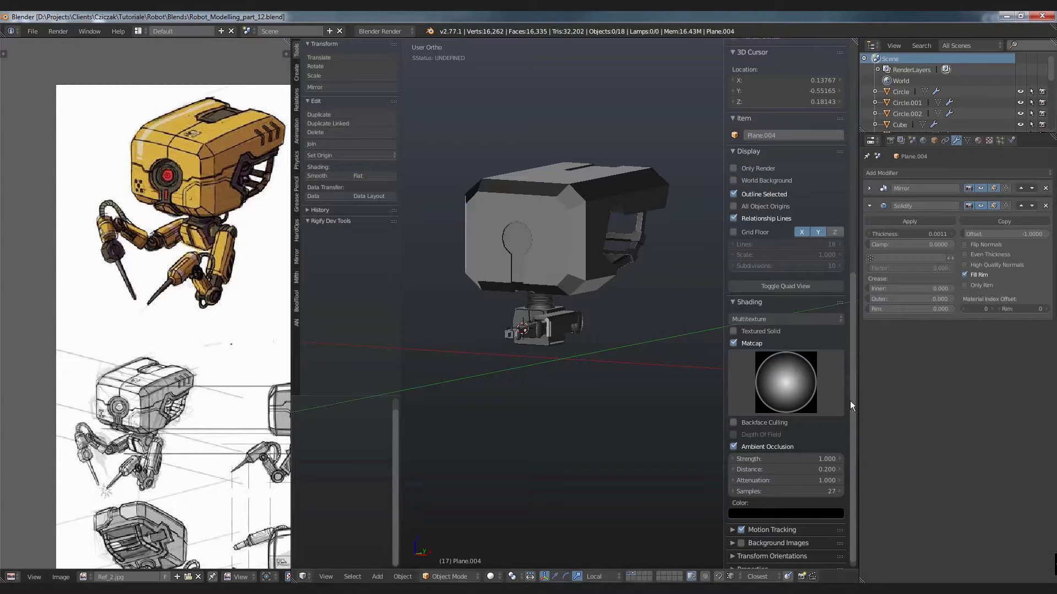
left_click(814, 383)
left_click(815, 211)
Switch the model to the light grey matcap.
mouse_move(605, 313)
middle_mouse_down()
mouse_move(585, 332)
mouse_move(580, 292)
mouse_move(616, 320)
middle_mouse_up()
scroll(580, 292, "up", 3)
scroll(586, 251, "up", 2)
left_click(756, 370)
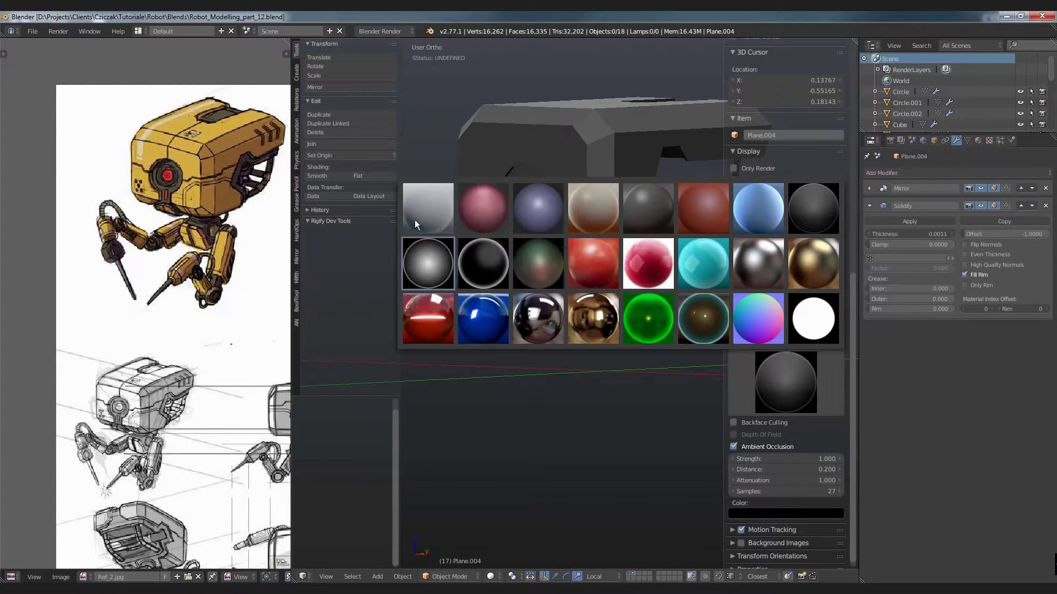
left_click(415, 220)
Try the pink matcap, then turn Matcap off for plain grey shading.
mouse_move(430, 208)
middle_mouse_down()
mouse_move(609, 270)
mouse_move(578, 305)
mouse_move(577, 275)
middle_mouse_up()
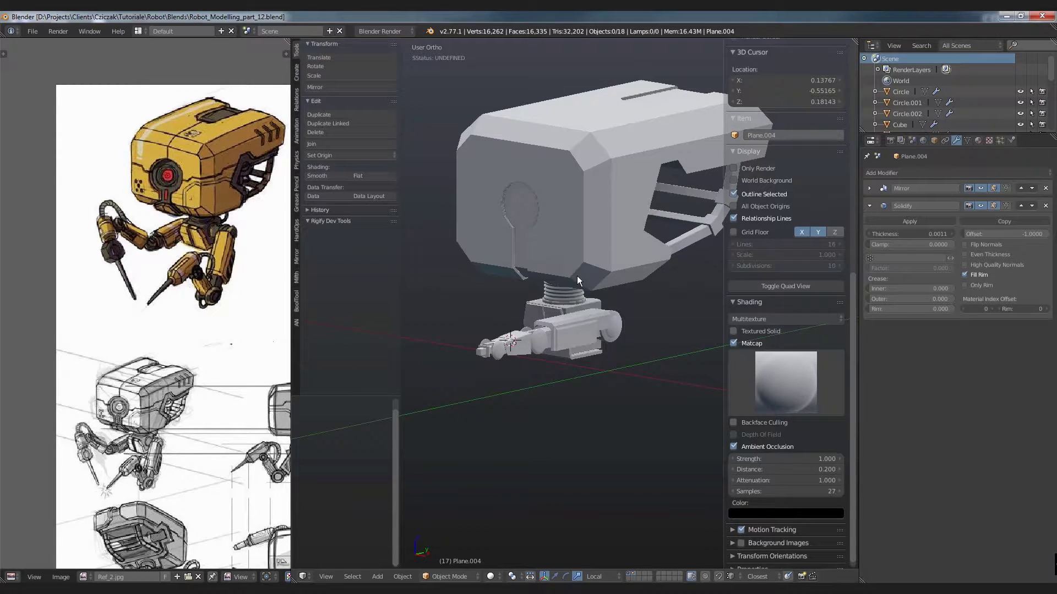
left_click(793, 371)
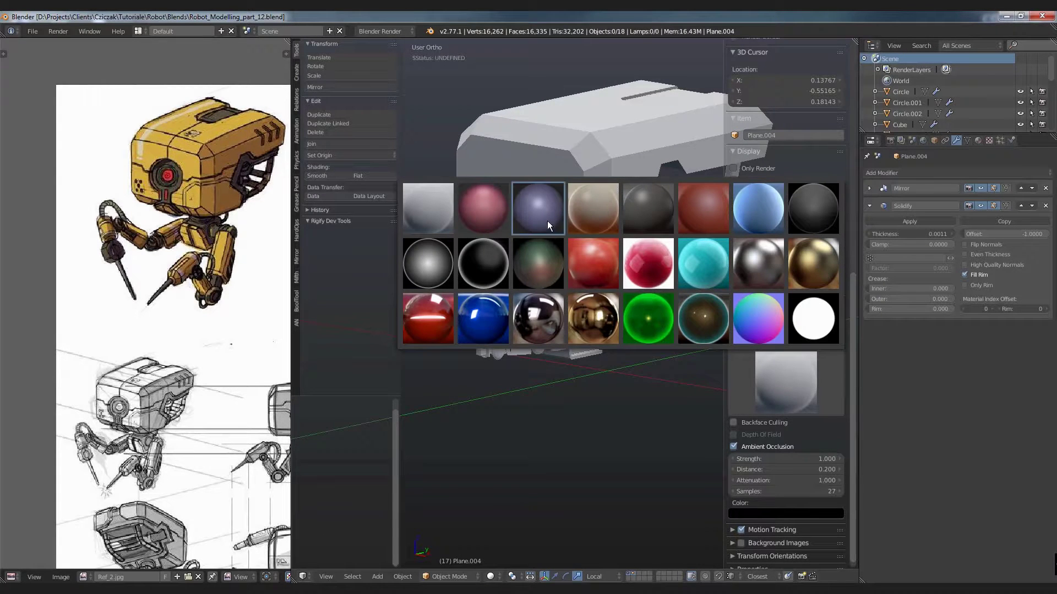
left_click(500, 217)
mouse_move(600, 285)
middle_mouse_down()
mouse_move(750, 260)
mouse_move(597, 289)
mouse_move(611, 290)
middle_mouse_up()
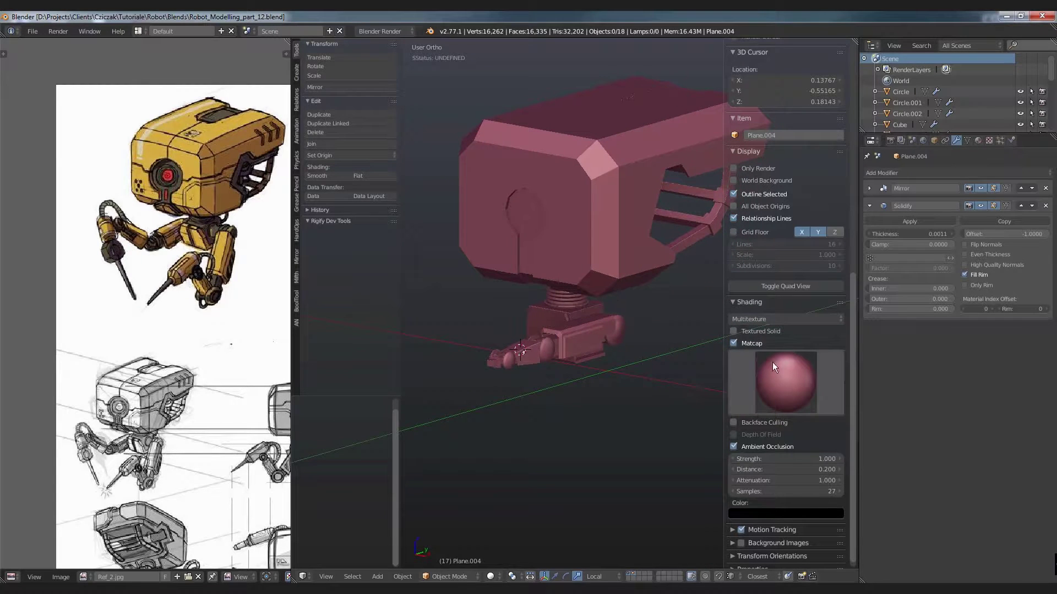
left_click(742, 342)
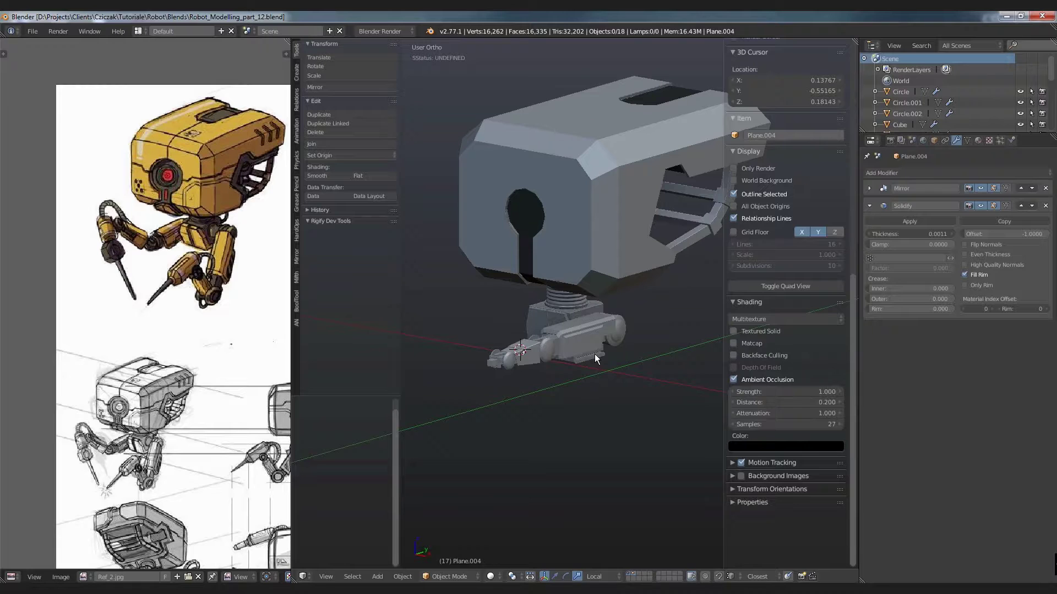
Hide the sidebar and tool shelf, widen the 3D view and enlarge the reference sketch.
scroll(619, 327, "up", 1)
scroll(542, 324, "up", 3)
scroll(563, 331, "up", 2)
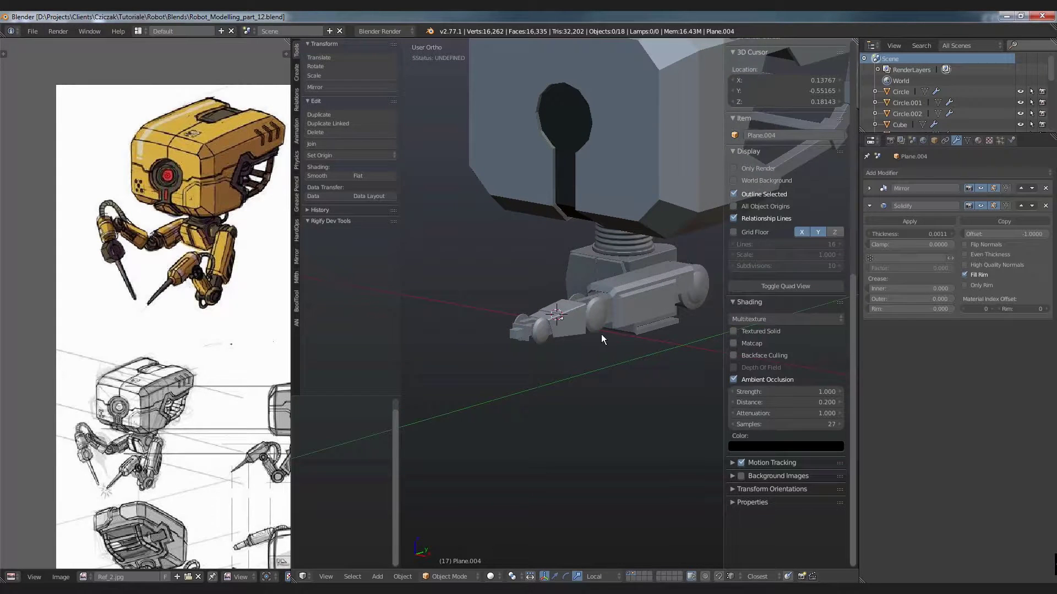
key("n")
key("t")
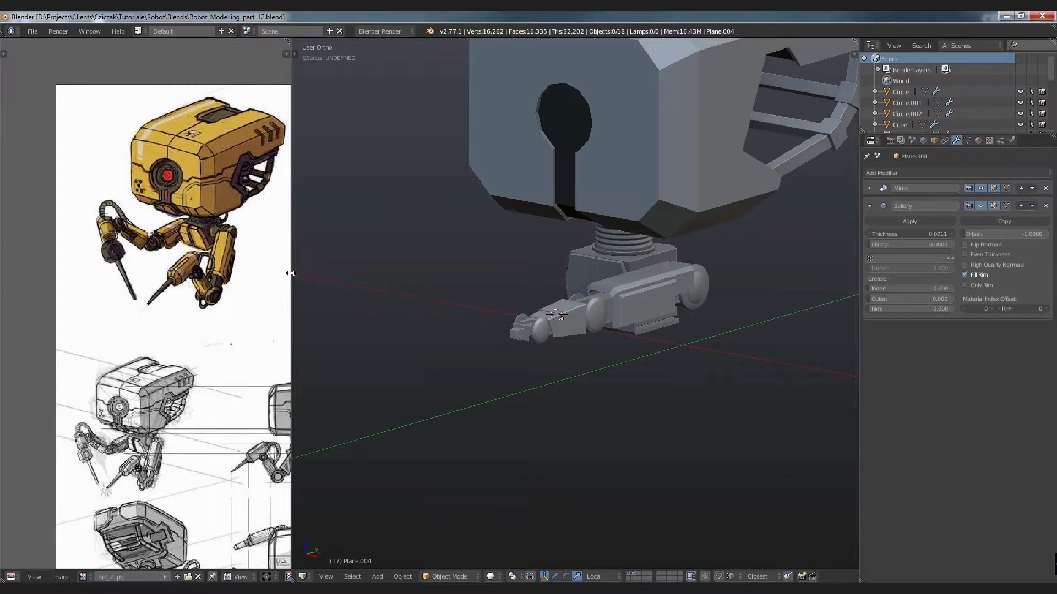
left_click_drag(291, 273, 246, 273)
scroll(162, 250, "up", 1)
middle_click_drag(161, 251, 187, 244, "ctrl")
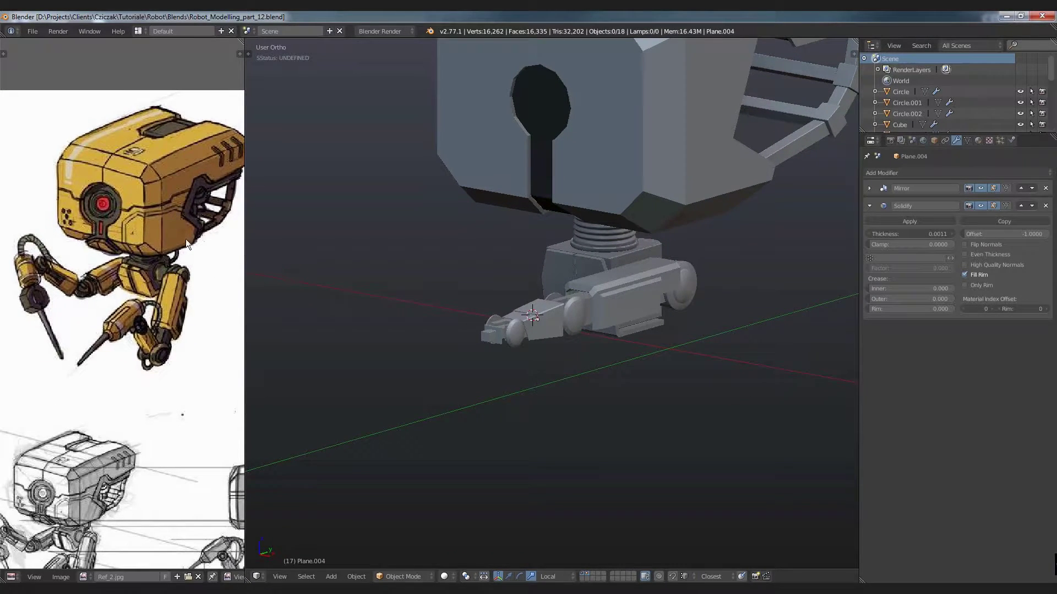
View the arm straight from the right side (Numpad 3), zoomed in on its tip.
middle_click_drag(688, 361, 607, 321)
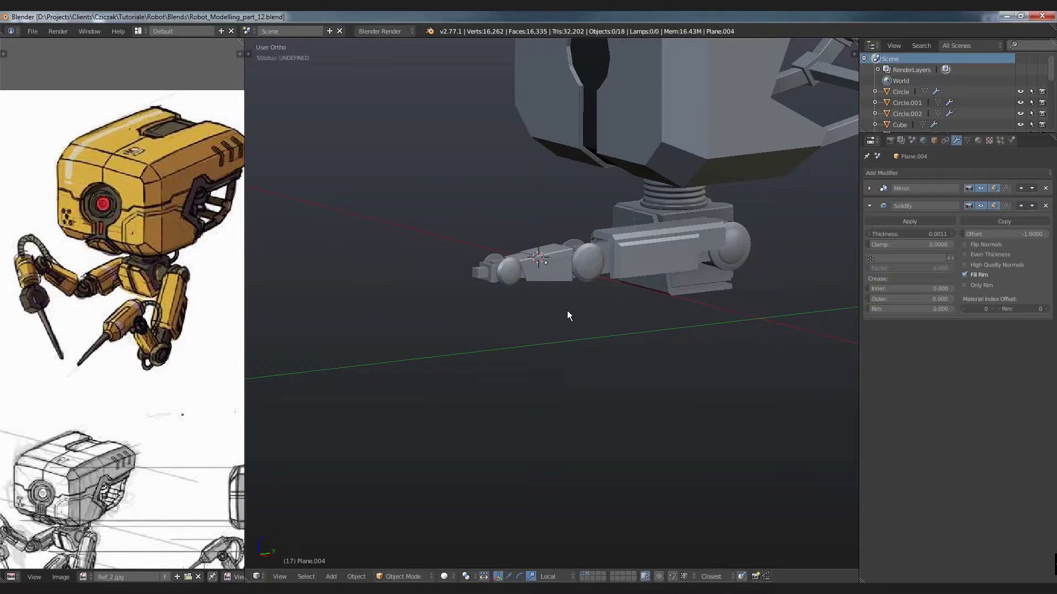
key("KP_3")
scroll(488, 224, "up", 1)
scroll(473, 231, "up", 2)
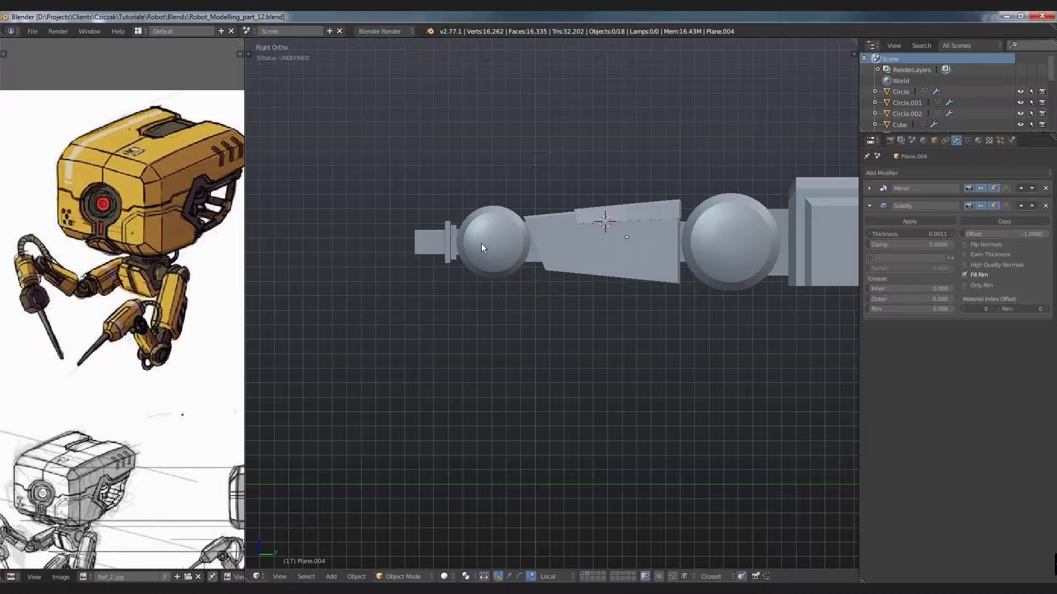
scroll(418, 246, "up", 1)
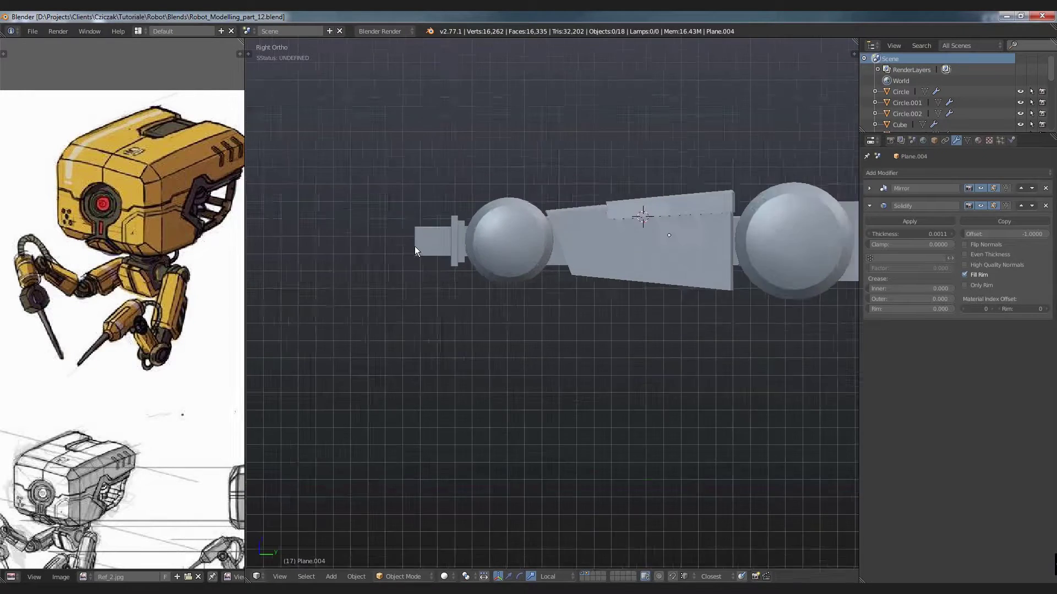
scroll(424, 249, "up", 2)
In Edit Mode, box-select the tip cylinder's left end and switch to face select.
right_click(424, 246)
key("Tab")
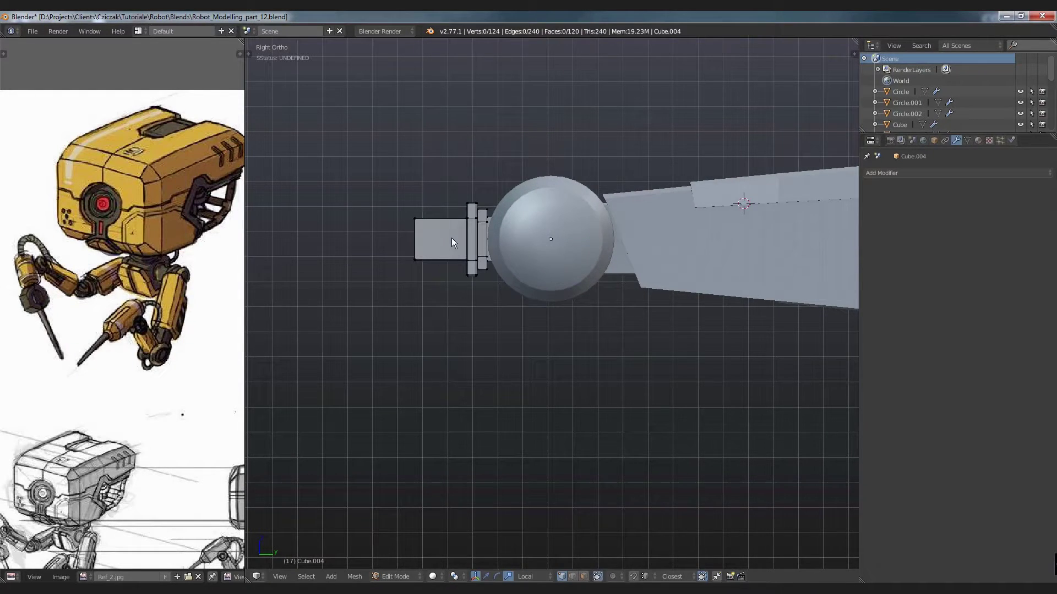
key("z")
scroll(449, 215, "up", 2)
key("a")
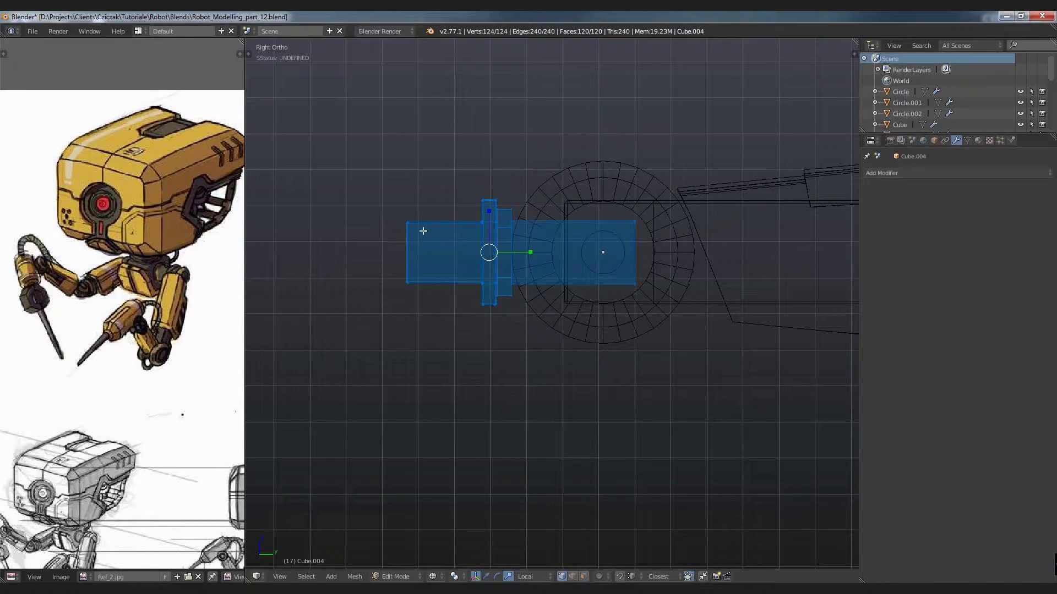
key("a")
key("b")
left_click_drag(372, 209, 419, 341)
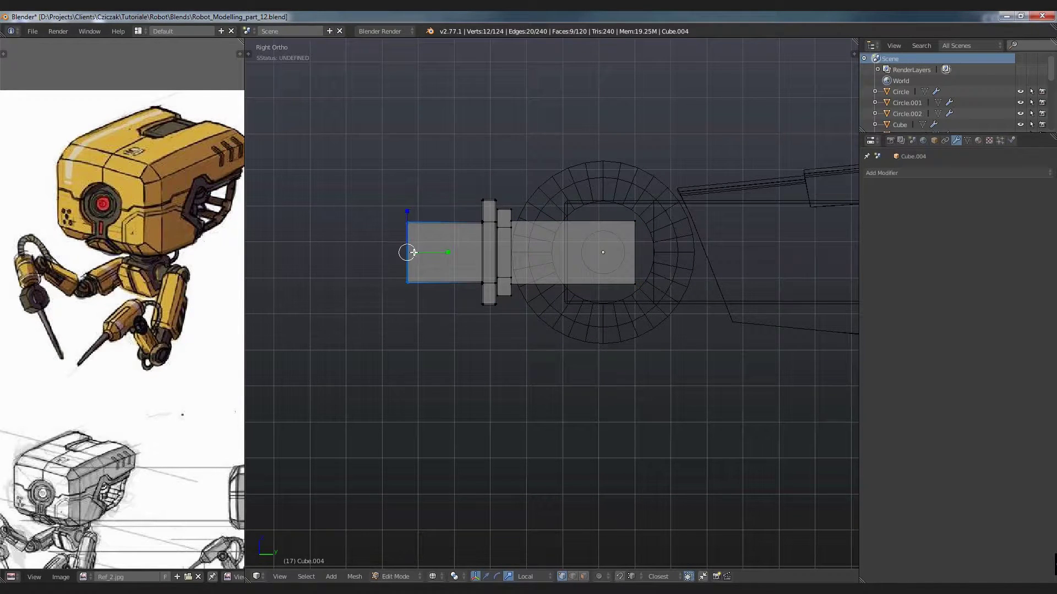
left_click(584, 576)
key("z")
Move the tip's end face along local Y twice to shorten it into a thin plate.
mouse_move(551, 385)
middle_mouse_down()
mouse_move(511, 292)
mouse_move(472, 558)
middle_mouse_up()
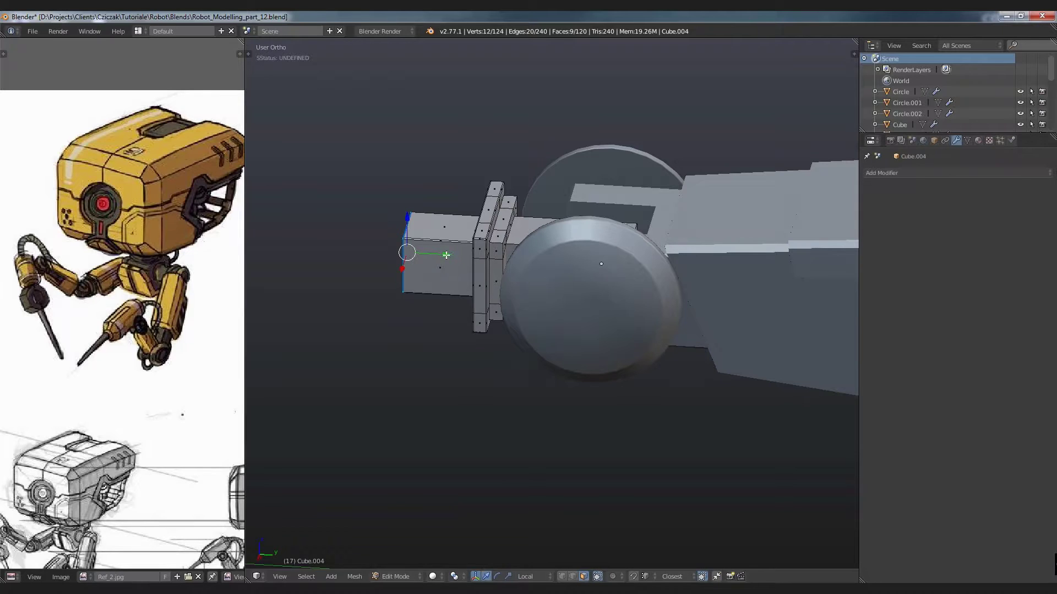
key("g")
key("y")
key("y")
left_click(488, 255)
middle_click_drag(488, 255, 505, 249)
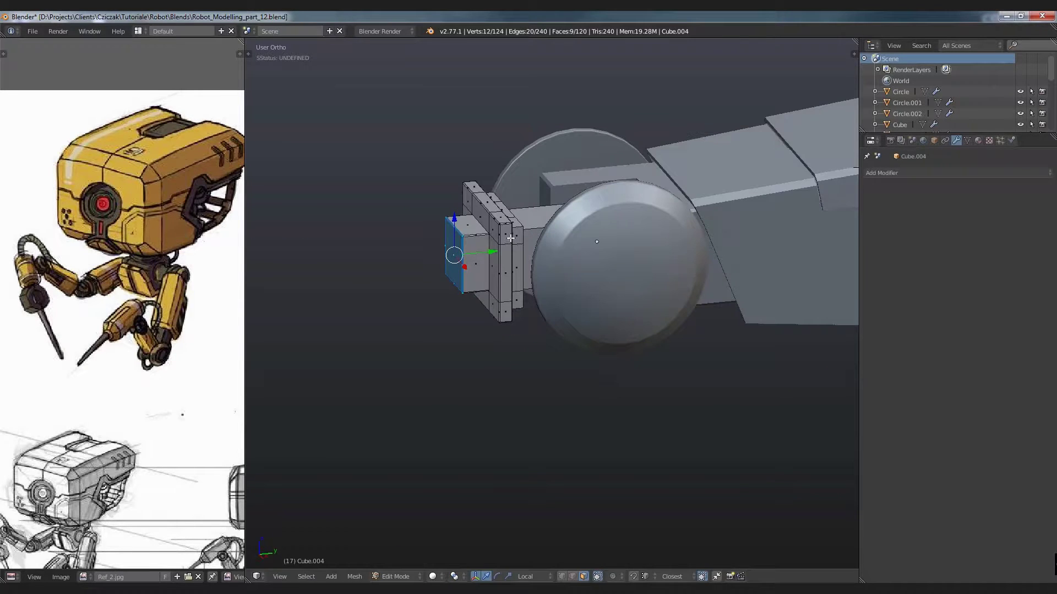
key("g")
key("y")
key("y")
left_click(496, 269)
Return to Object Mode, reselect the tip piece and re-enter Edit Mode.
key("Tab")
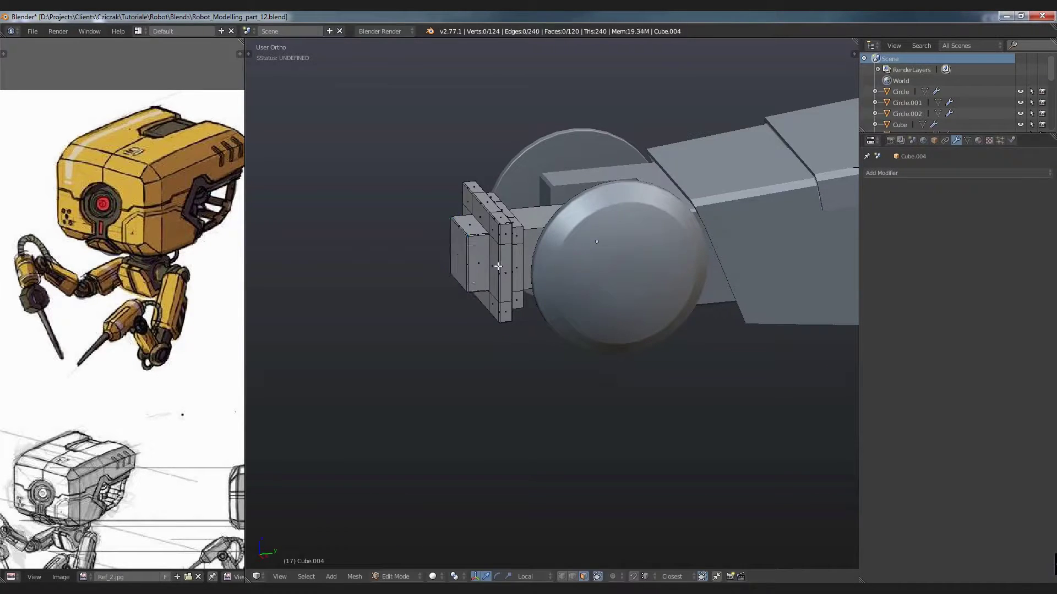
key("a")
scroll(496, 269, "down", 2)
right_click(494, 269)
key("Tab")
scroll(493, 269, "up", 4)
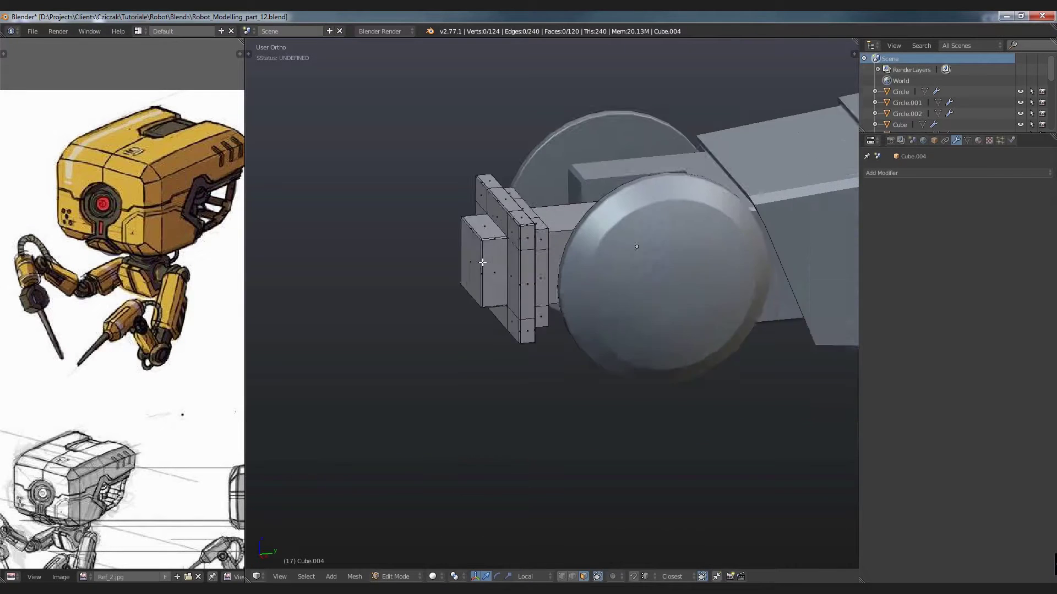
Snap the 3D cursor to the piece's left end face and switch to front view.
right_click(470, 258)
middle_click_drag(469, 251, 518, 238)
key("shift+s")
left_click(534, 309)
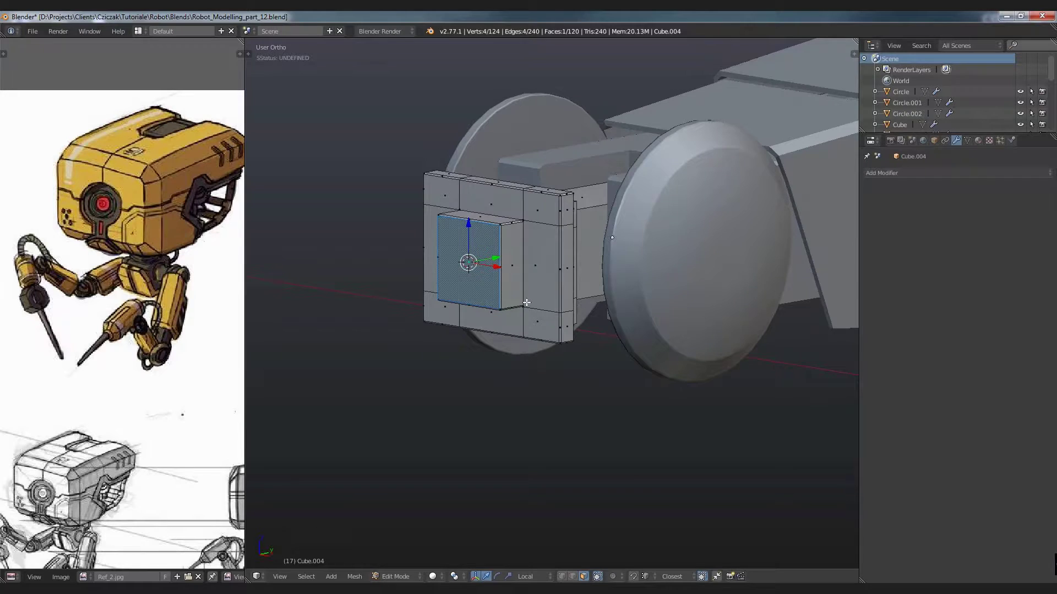
key("KP_1")
Back in Object Mode, deselect everything and add a circle mesh at the 3D cursor.
key("Tab")
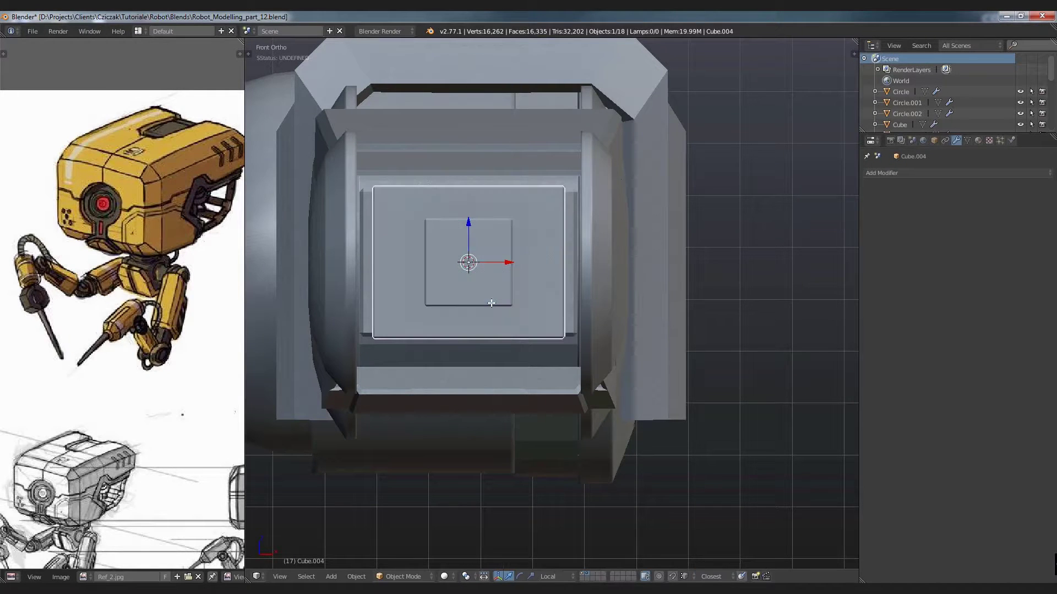
key("a")
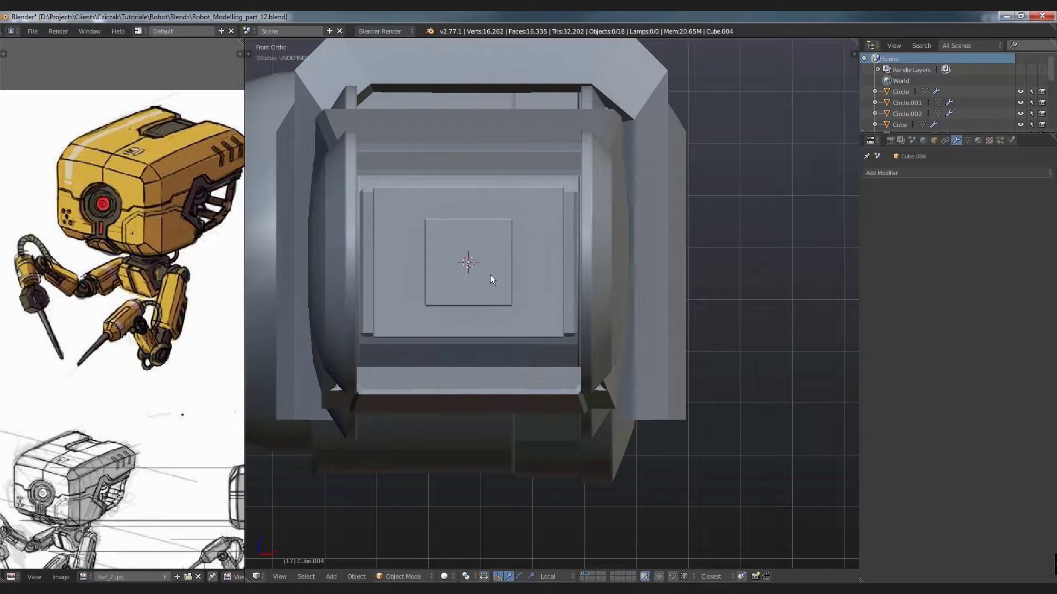
key("shift+a")
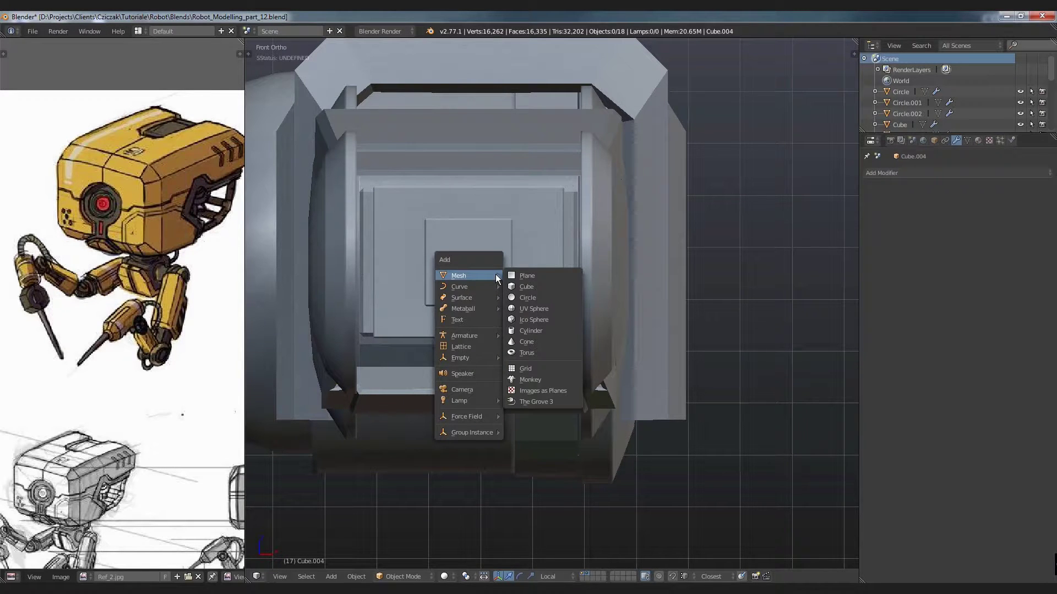
left_click(531, 299)
scroll(531, 298, "down", 3)
scroll(531, 299, "down", 3)
Scale the circle to surround the end plate, then enter its Edit Mode.
key("s")
key("o")
scroll(566, 312, "up", 4)
left_click(550, 307)
middle_click_drag(550, 307, 566, 332)
scroll(551, 332, "up", 1)
scroll(537, 336, "up", 3)
scroll(538, 336, "up", 3)
key("Tab")
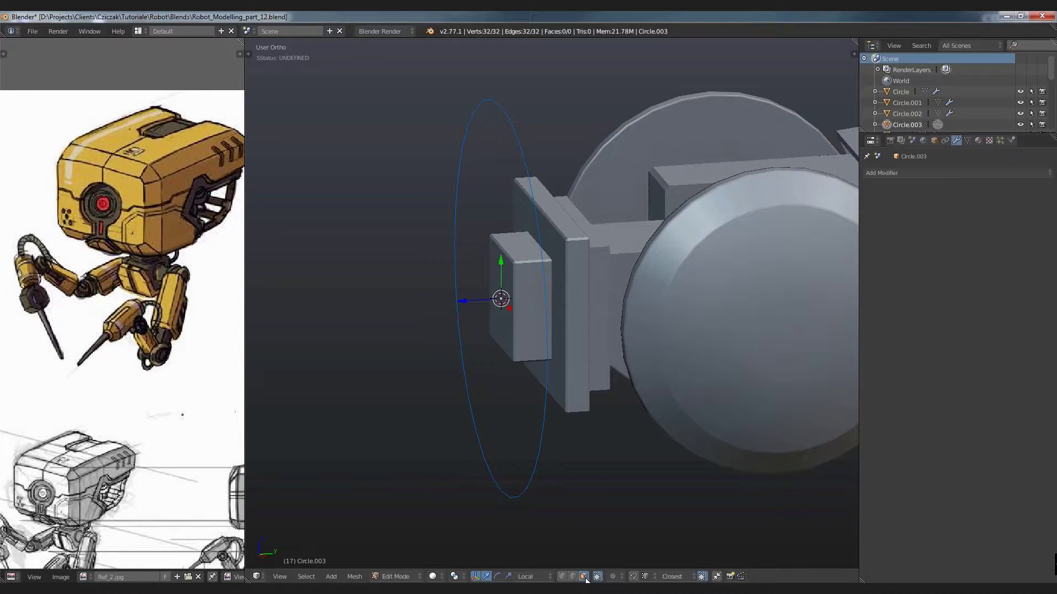
Switch to vertex select, view from the right in wireframe, and set a snapping target.
left_click(562, 576)
mouse_move(498, 408)
middle_mouse_down()
mouse_move(538, 314)
mouse_move(440, 231)
middle_mouse_up()
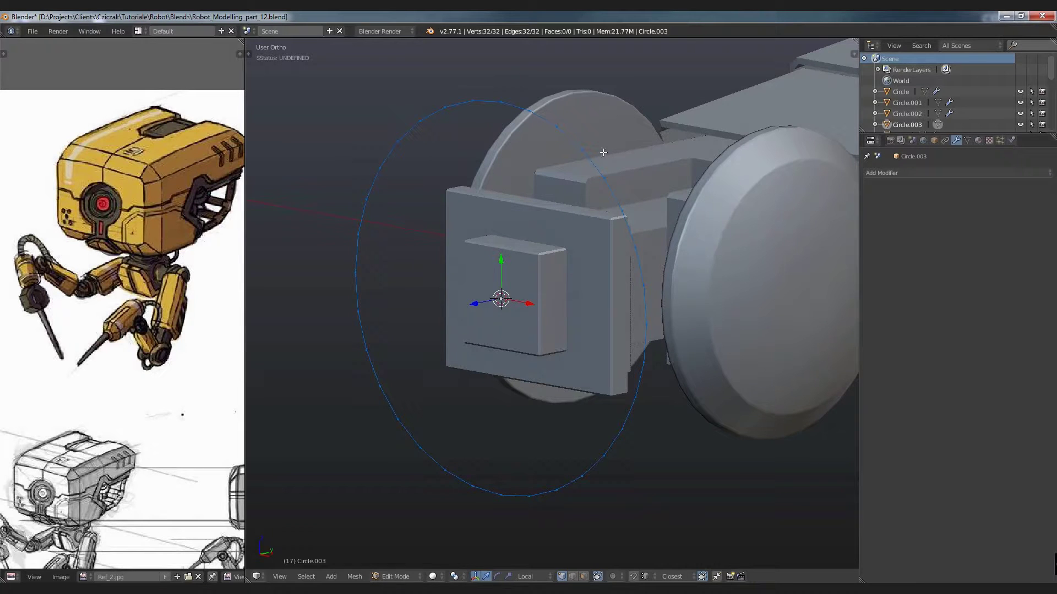
mouse_move(560, 267)
middle_mouse_down()
mouse_move(568, 292)
mouse_move(547, 312)
middle_mouse_up()
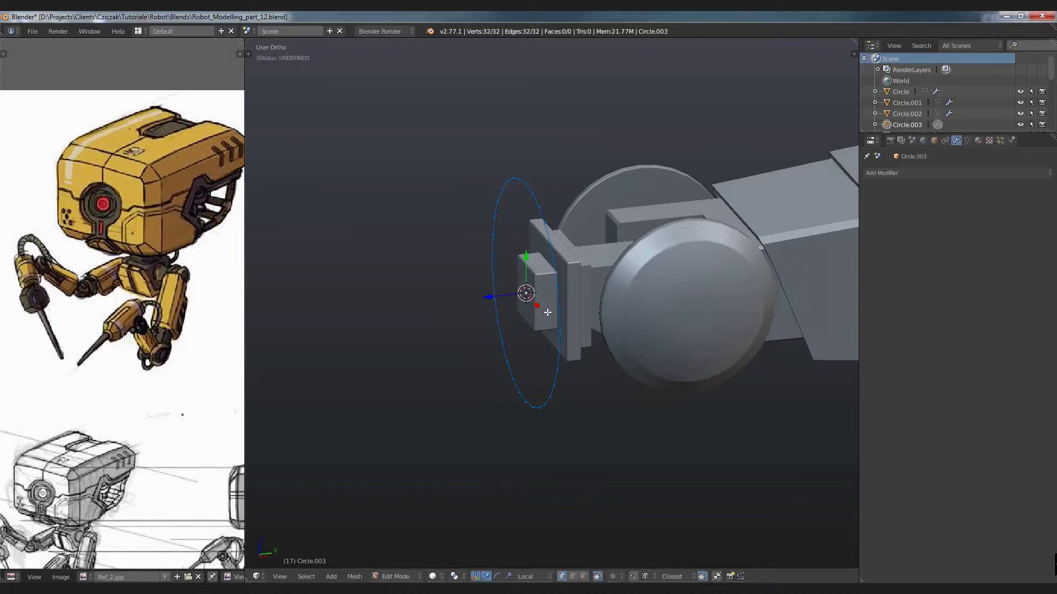
key("KP_3")
key("z")
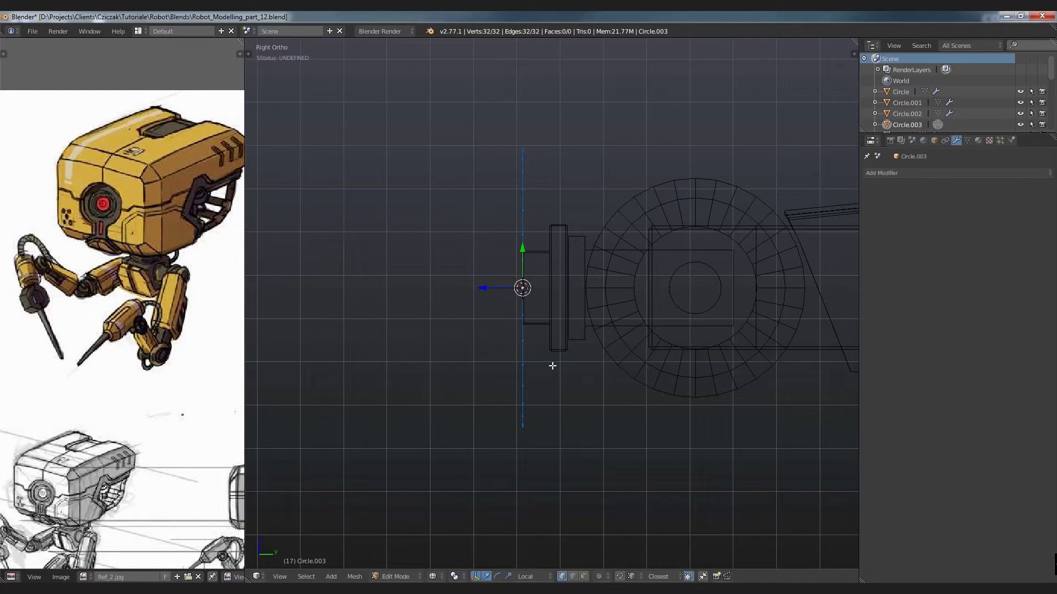
key("s")
key("Escape")
left_click(633, 577)
left_click(645, 562)
Rotate the circle to lie flat and raise it 0.02 above the arm's end.
key("r")
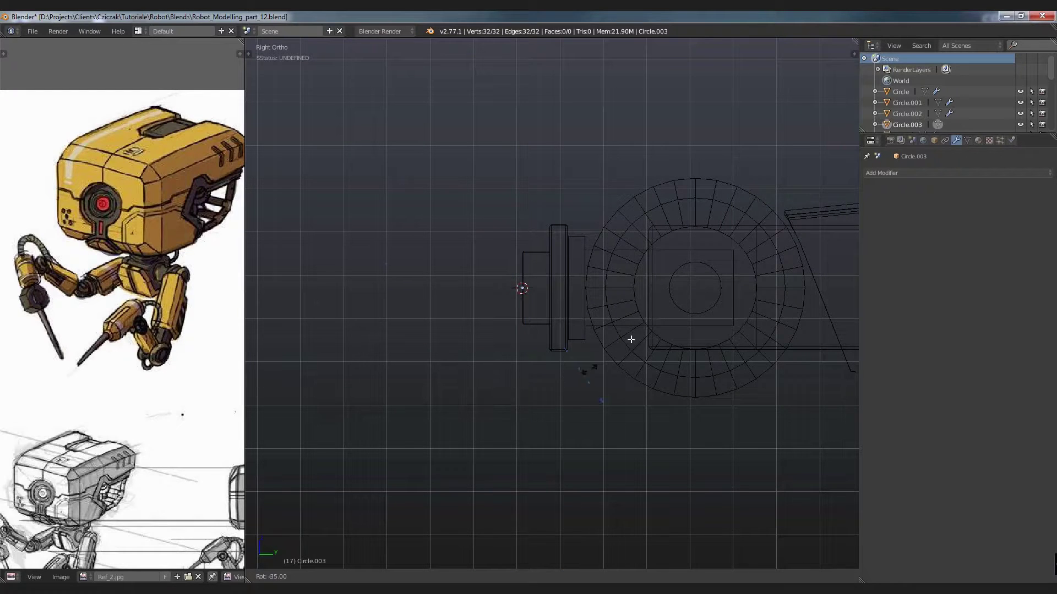
left_click(640, 289)
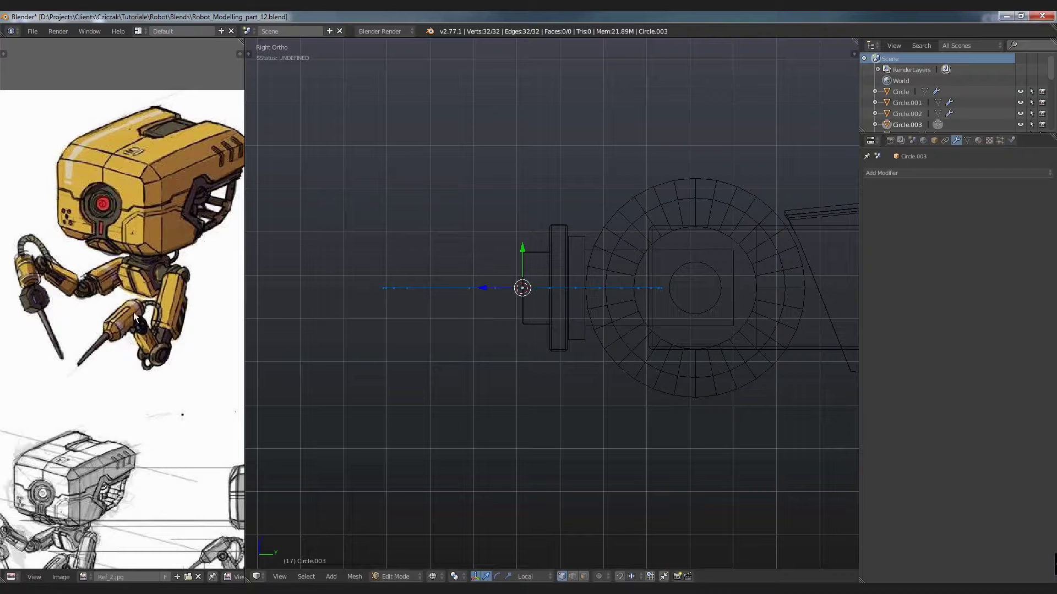
left_click(523, 248)
left_click(524, 249)
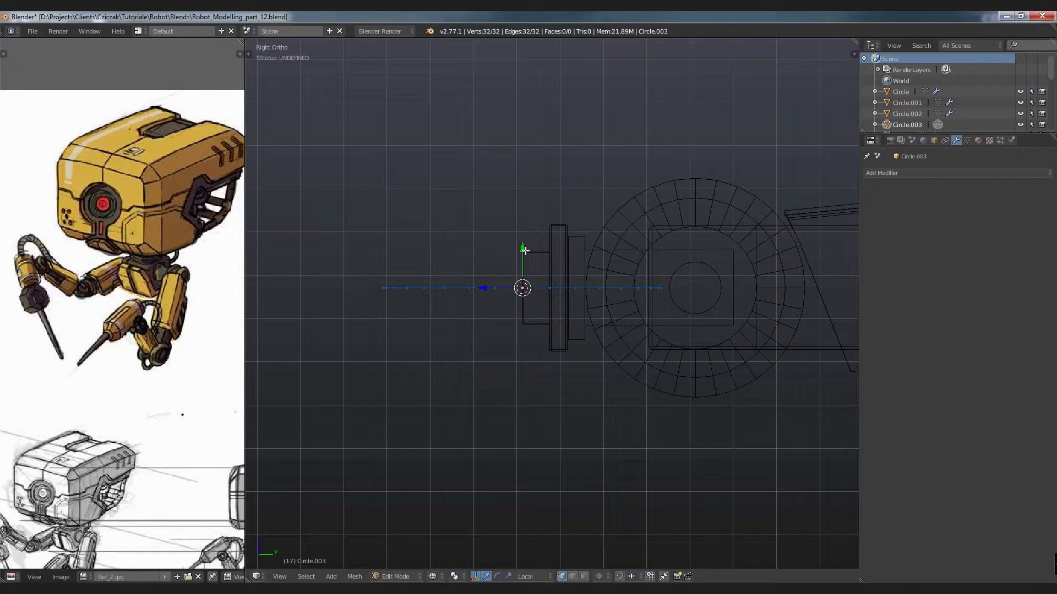
left_click_drag(523, 250, 533, 165)
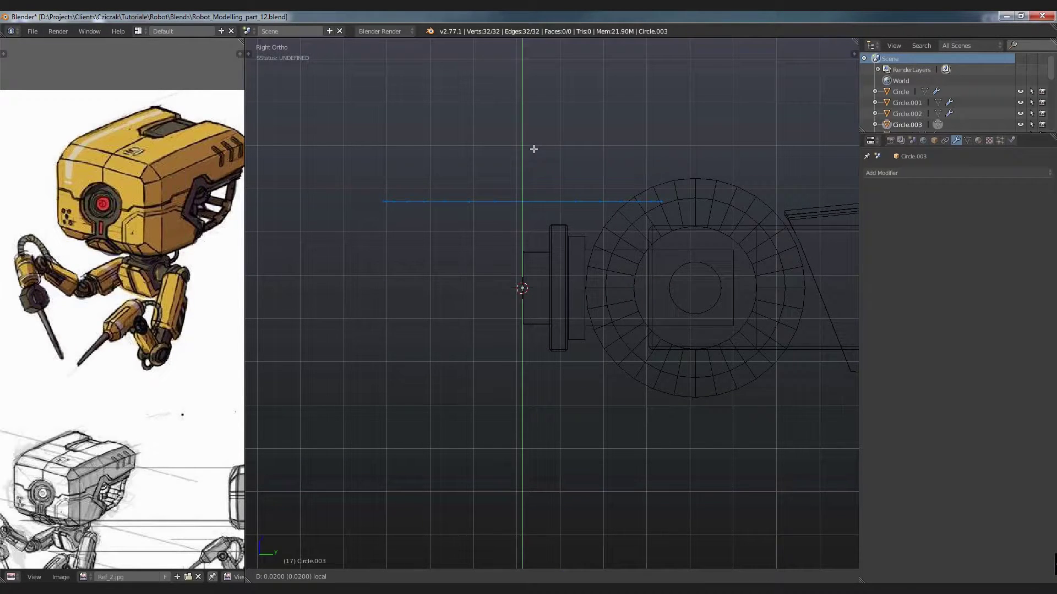
left_click(545, 119)
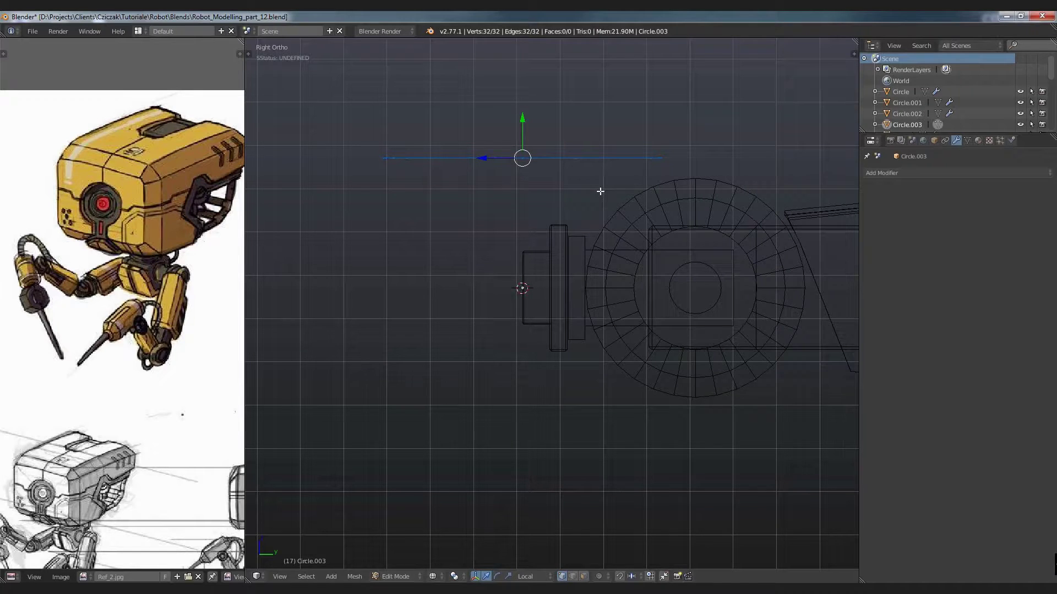
Nudge the circle further along global Y to adjust its position.
key("g")
key("y")
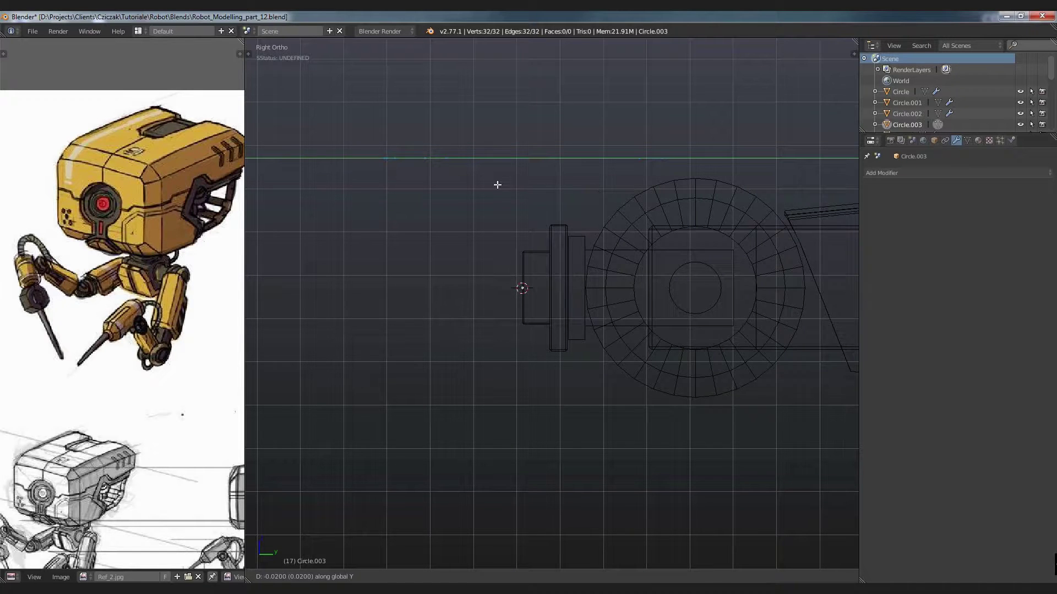
left_click(456, 177)
scroll(496, 160, "down", 3)
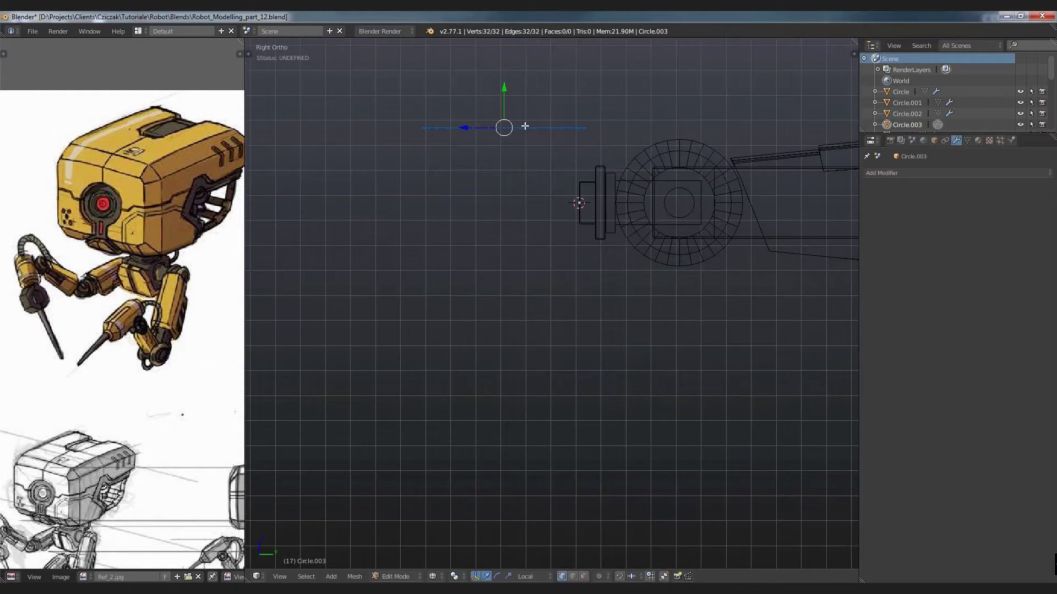
With Global orientation, extrude the circle's loop down into a tall cylinder wall.
key("e")
right_click(524, 163)
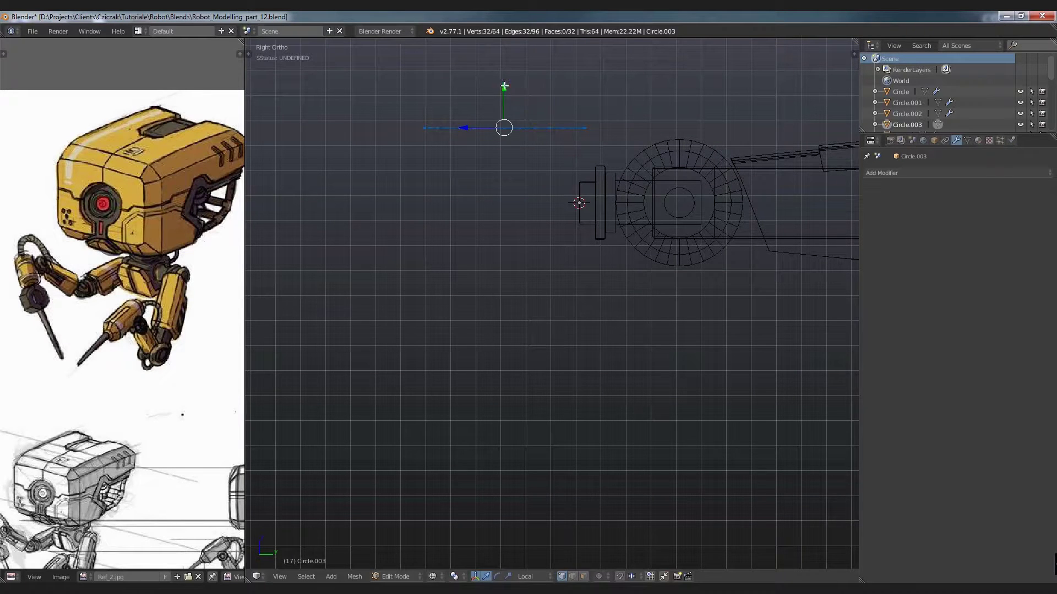
left_click(526, 576)
left_click(532, 556)
left_click_drag(503, 92, 500, 448)
scroll(526, 270, "down", 3)
scroll(516, 265, "down", 3)
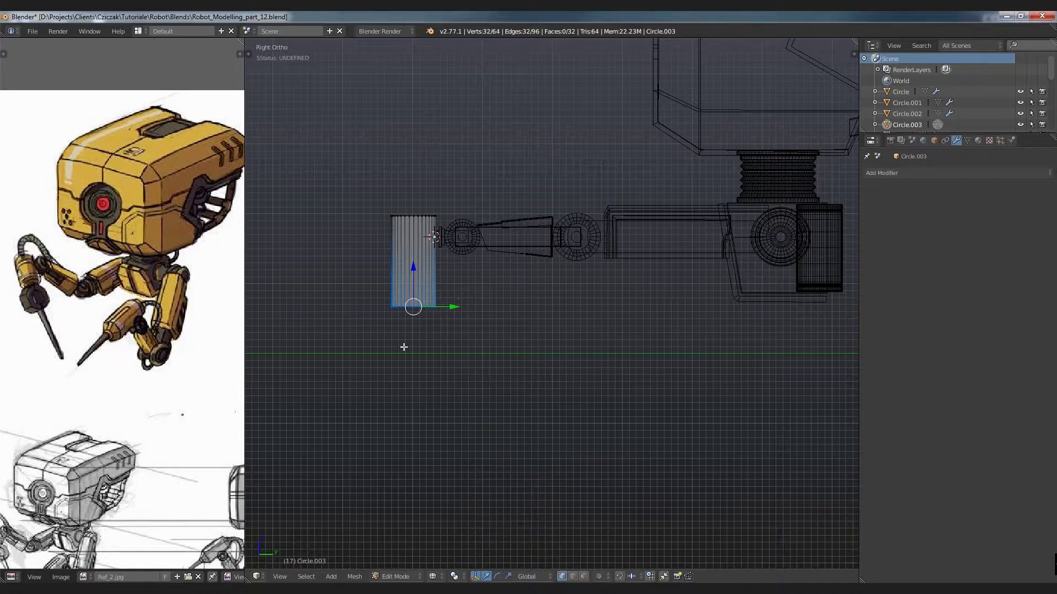
Extrude the bottom loop, scale it to 0.3 and lower it into a tapered point.
scroll(404, 347, "up", 5)
key("e")
left_click_drag(433, 186, 432, 209)
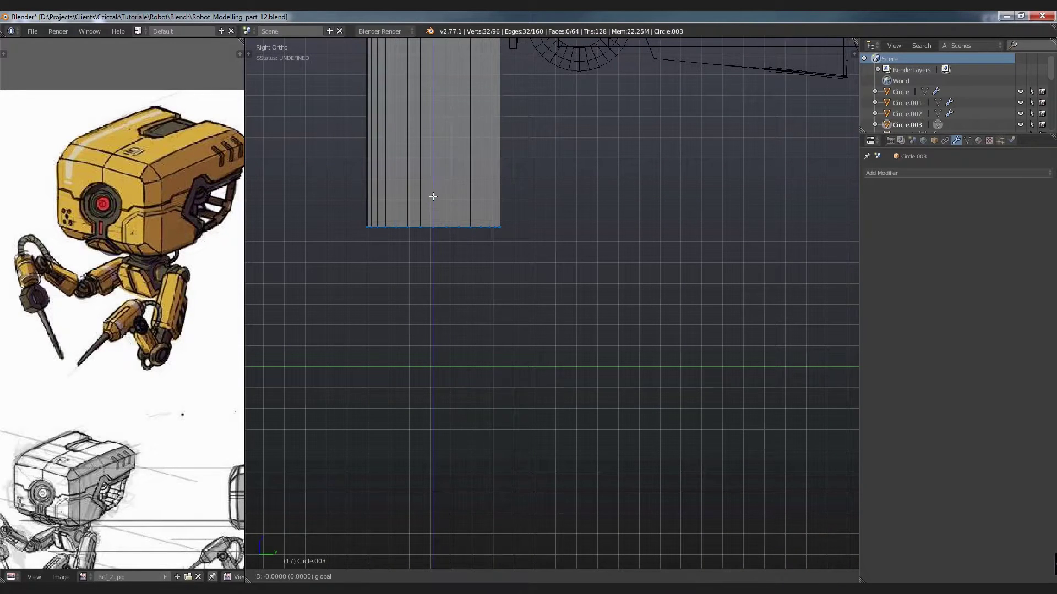
left_click(431, 209)
key("s")
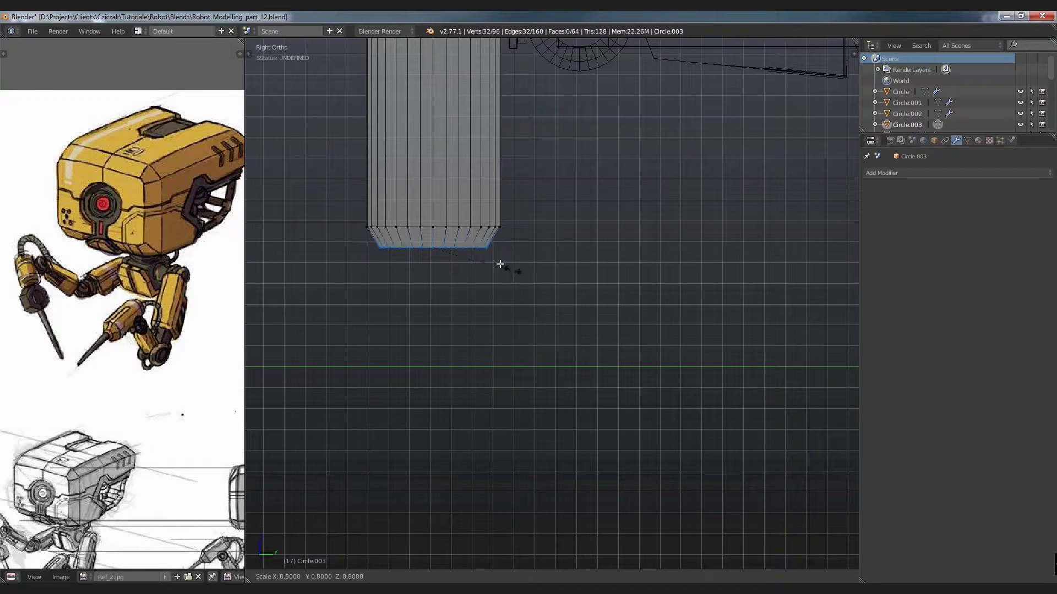
left_click(472, 253)
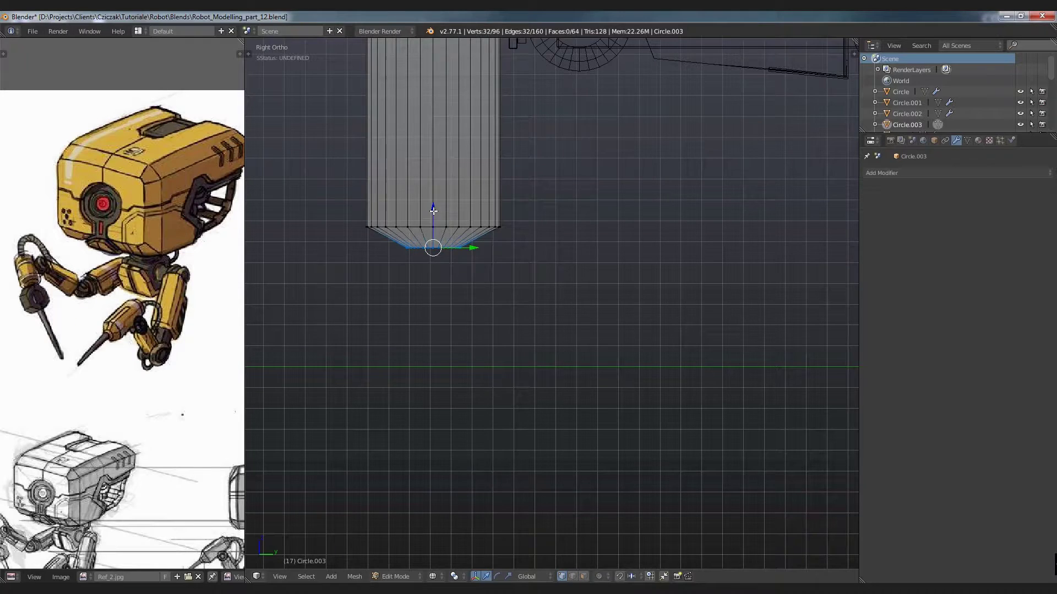
left_click_drag(433, 210, 433, 315)
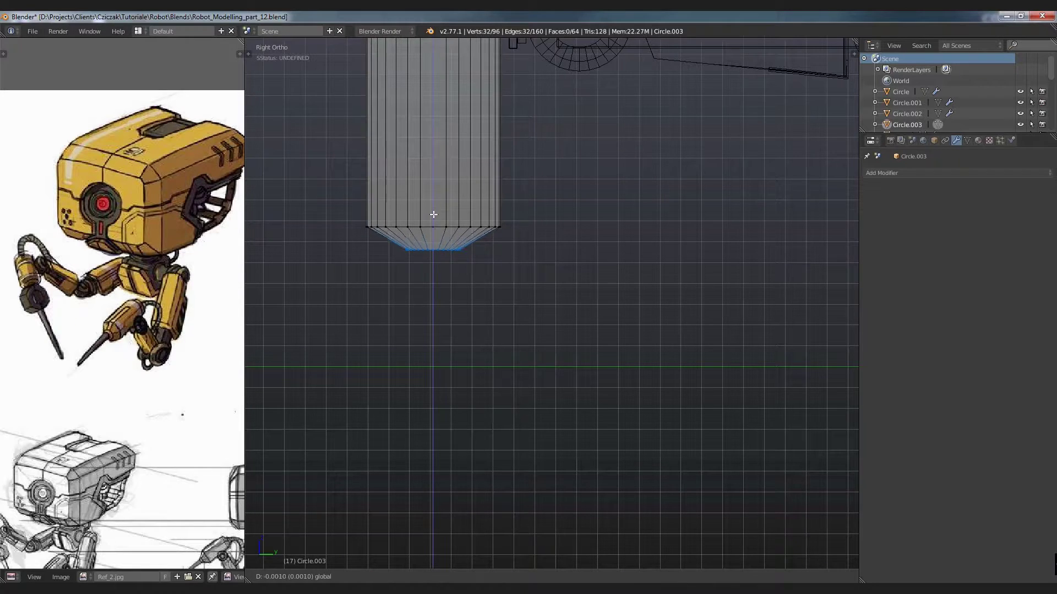
left_click(433, 315)
Return to solid shading and Object Mode with nothing selected, and orbit to inspect the cylinder.
scroll(435, 262, "down", 4)
key("z")
key("a")
key("Tab")
key("a")
mouse_move(457, 204)
middle_mouse_down()
mouse_move(492, 169)
mouse_move(479, 191)
middle_mouse_up()
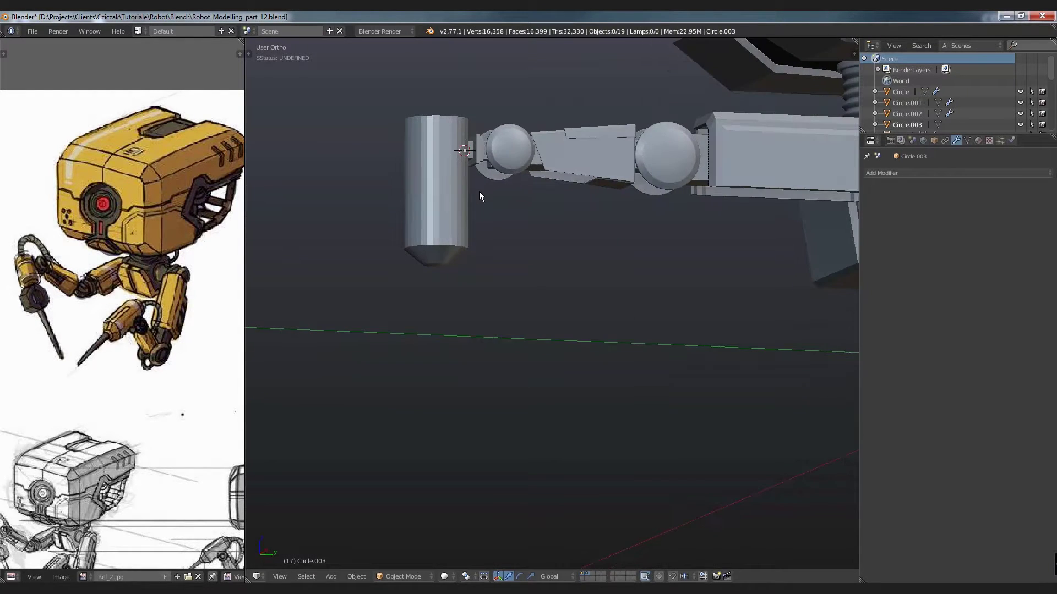
In Right Ortho wireframe, raise the cylinder's top edge loop 0.01 along Z.
key("KP_1")
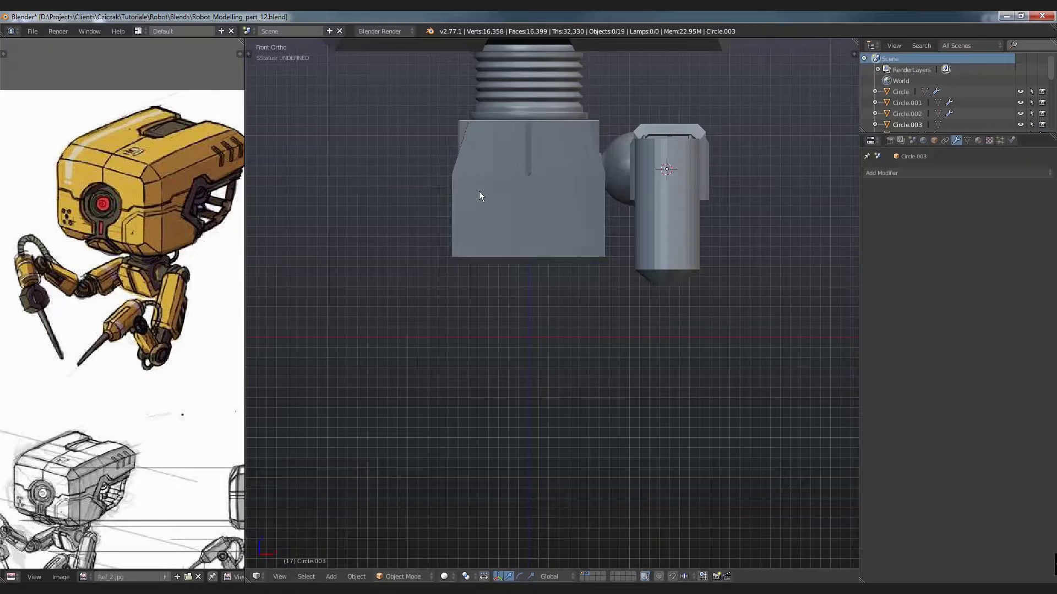
key("KP_3")
scroll(439, 169, "up", 3)
key("z")
key("Tab")
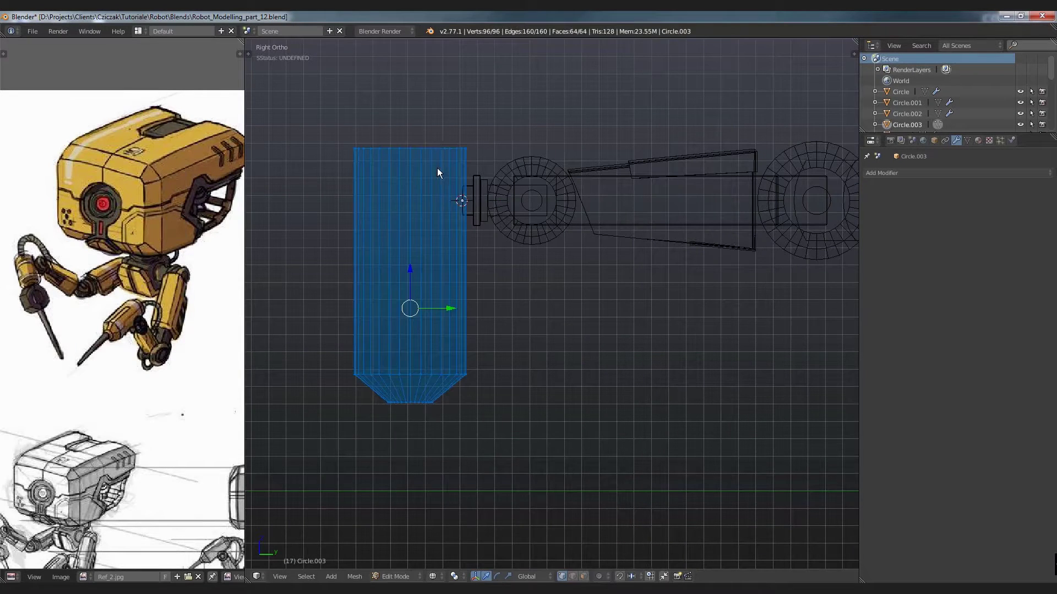
key("a")
right_click(419, 149, "alt")
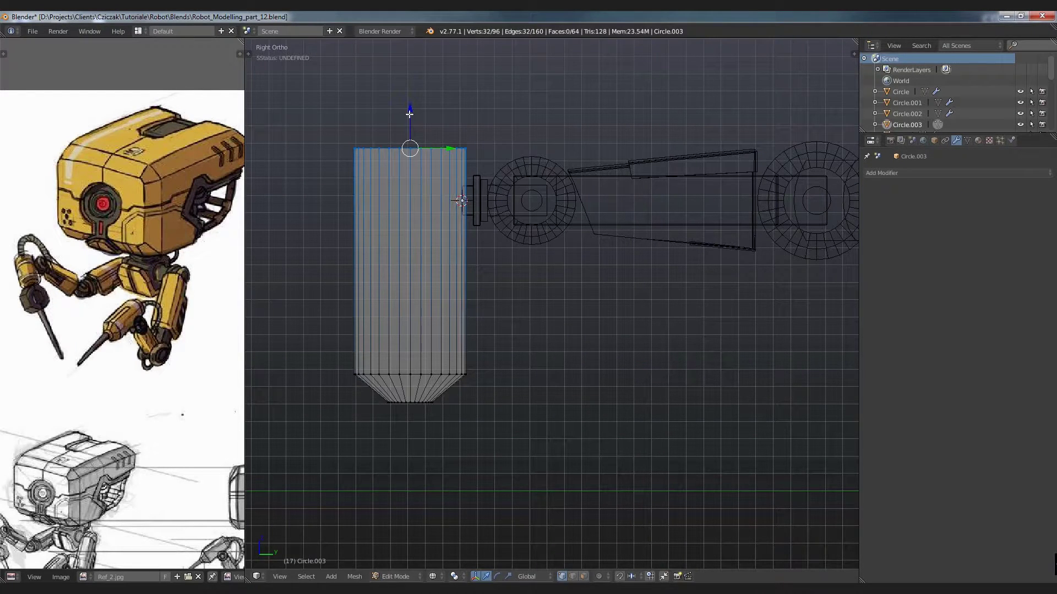
key("g")
key("z")
left_click(413, 90)
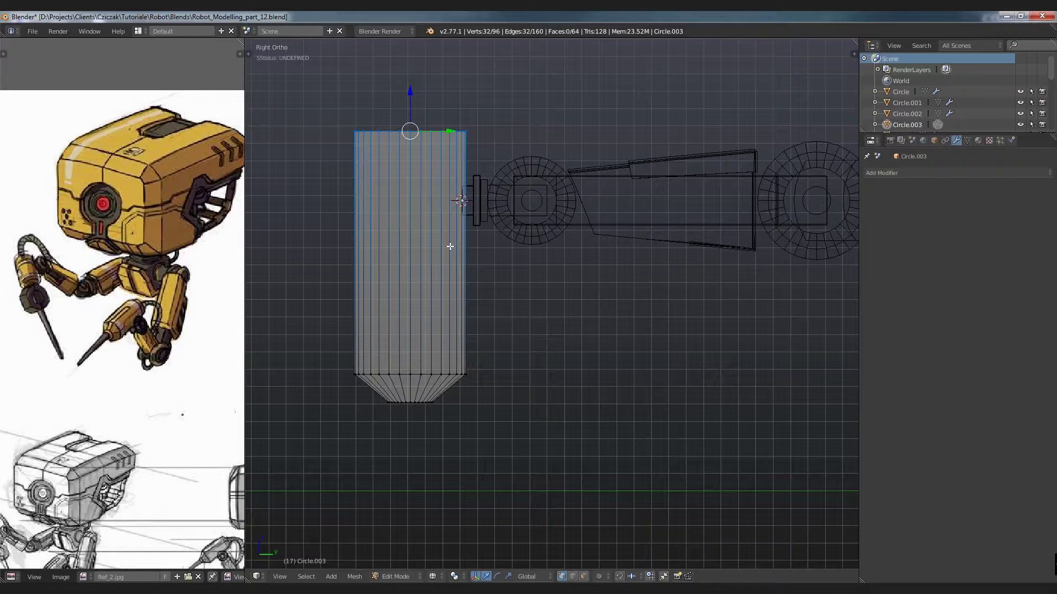
Return to solid shading and Object Mode, deselect, and inspect the arm joint.
key("z")
key("Tab")
key("a")
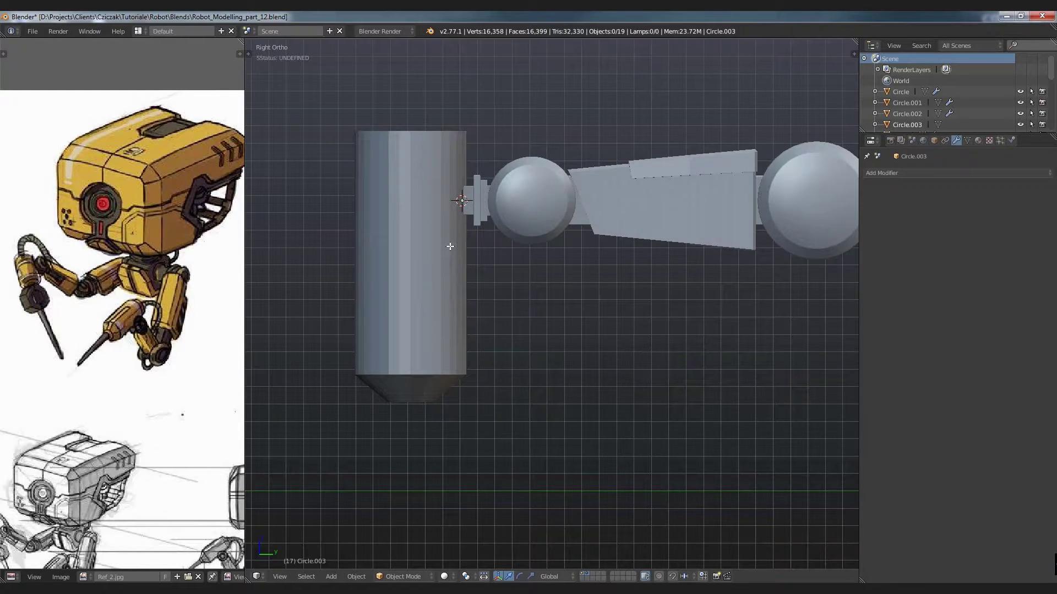
mouse_move(453, 246)
middle_mouse_down()
mouse_move(528, 259)
mouse_move(526, 288)
middle_mouse_up()
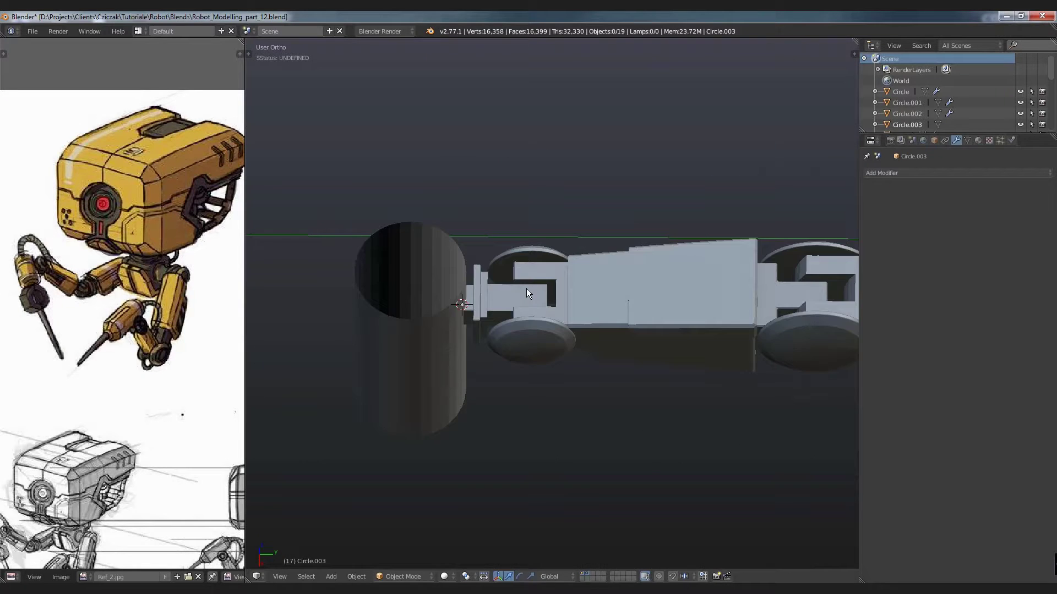
scroll(526, 292, "up", 4)
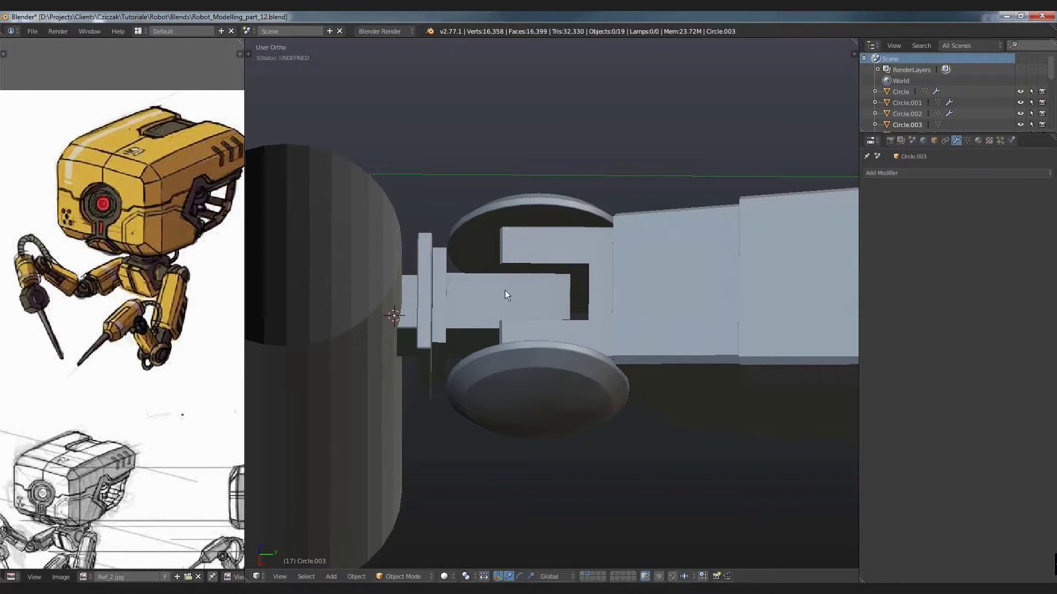
scroll(426, 300, "down", 5)
middle_click_drag(426, 330, 450, 296)
Reselect the tool cylinder and select its top edge ring in Edit Mode.
right_click(385, 316)
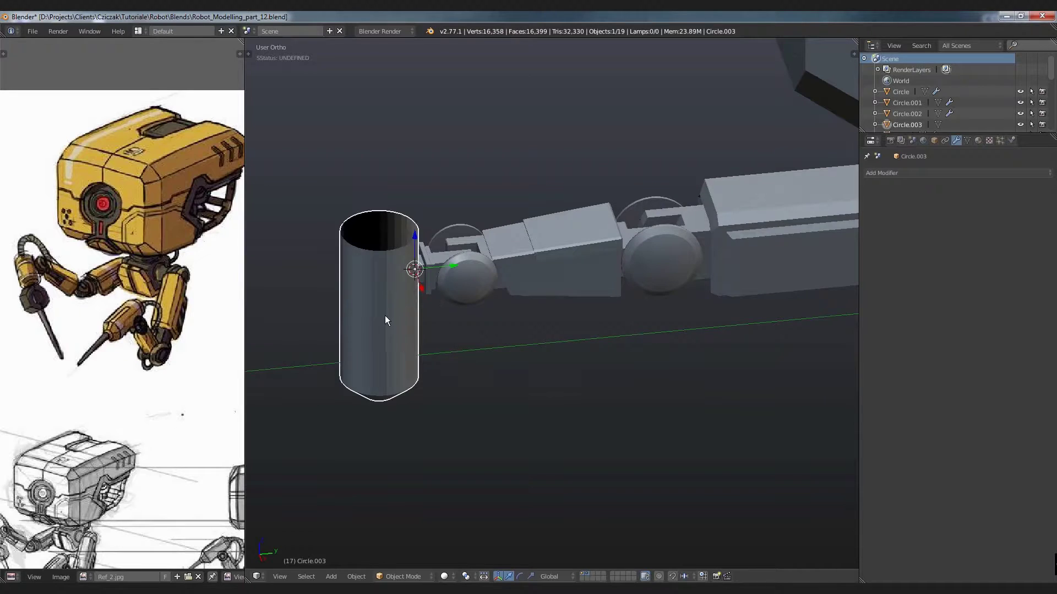
key("KP_1")
scroll(380, 297, "up", 2)
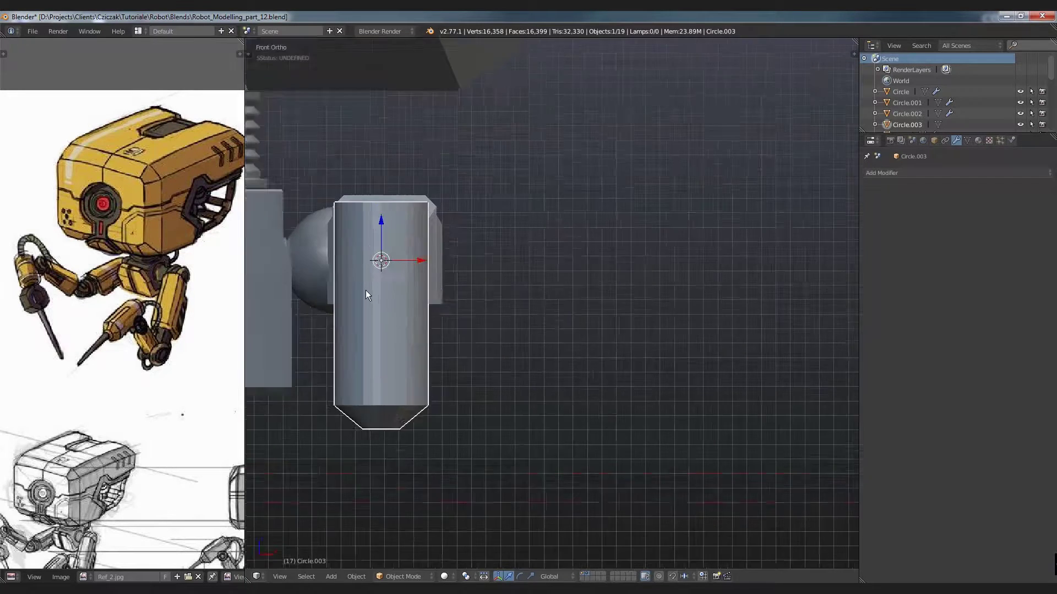
key("Tab")
scroll(418, 248, "up", 2)
key("z")
right_click(428, 225, "alt")
key("z")
mouse_move(429, 231)
middle_mouse_down()
mouse_move(503, 286)
mouse_move(401, 293)
middle_mouse_up()
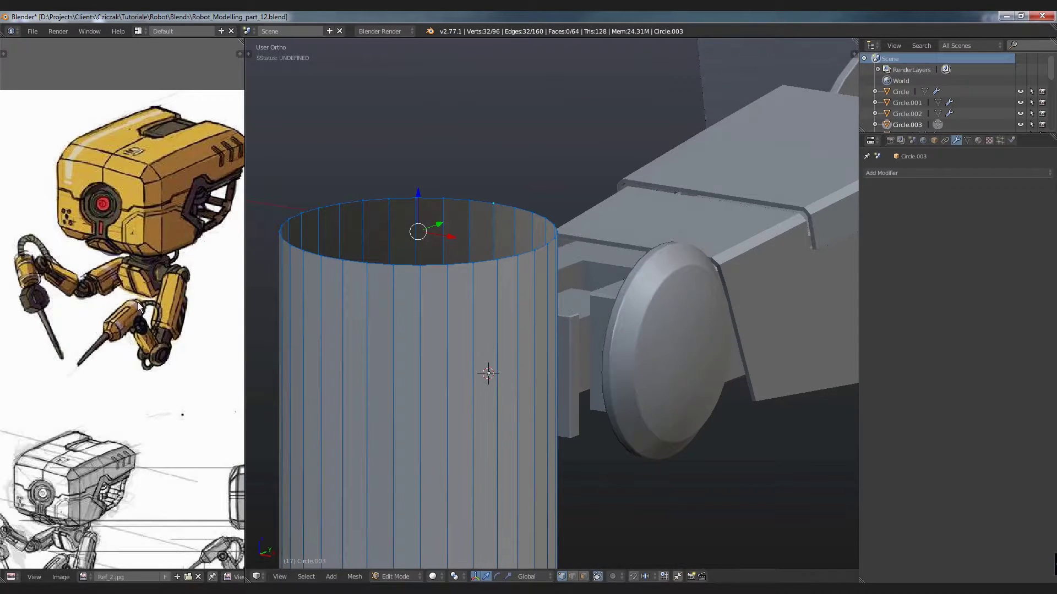
Extrude the top edge ring, scale it inward, and nudge it vertically.
scroll(138, 303, "up", 4)
scroll(141, 307, "down", 1)
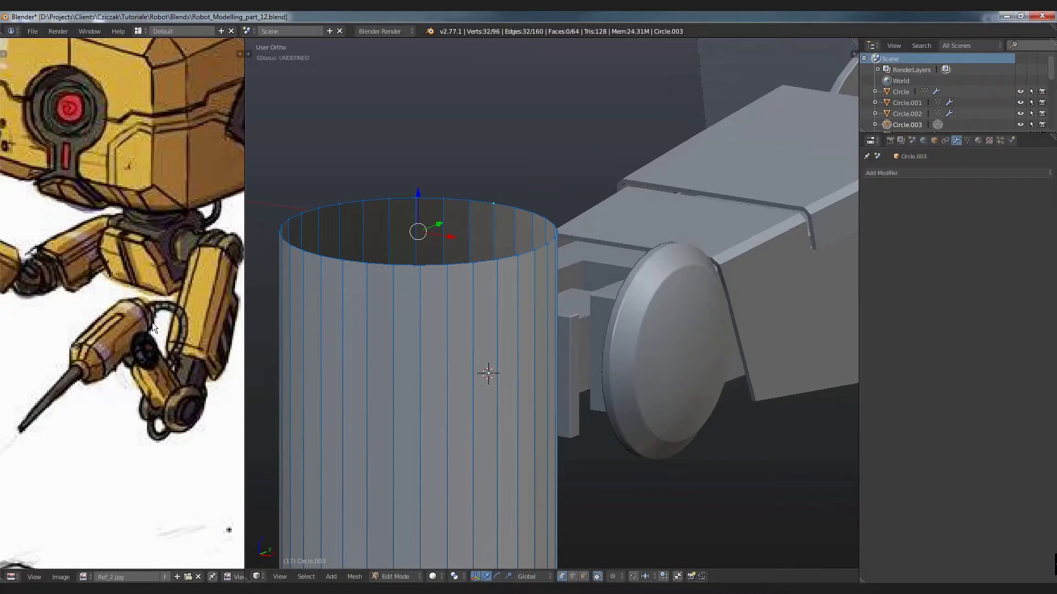
key("e")
key("s")
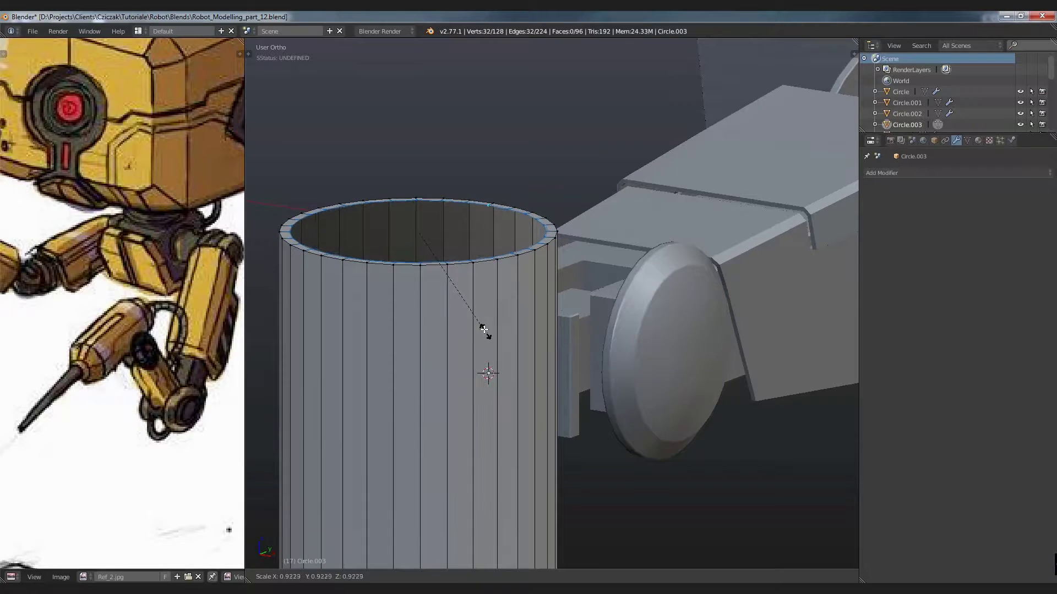
left_click(483, 329)
left_click_drag(415, 201, 416, 197)
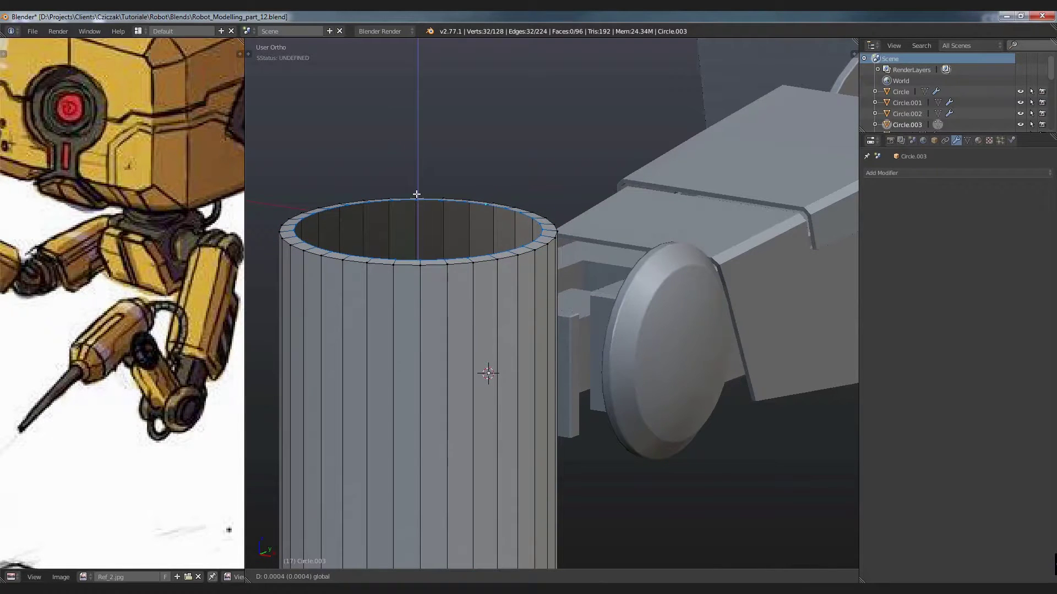
mouse_move(439, 215)
middle_mouse_down()
mouse_move(424, 226)
mouse_move(464, 196)
mouse_move(430, 238)
mouse_move(423, 230)
middle_mouse_up()
Shrink the inner ring to form a thick rim and sink it into the cylinder.
key("s")
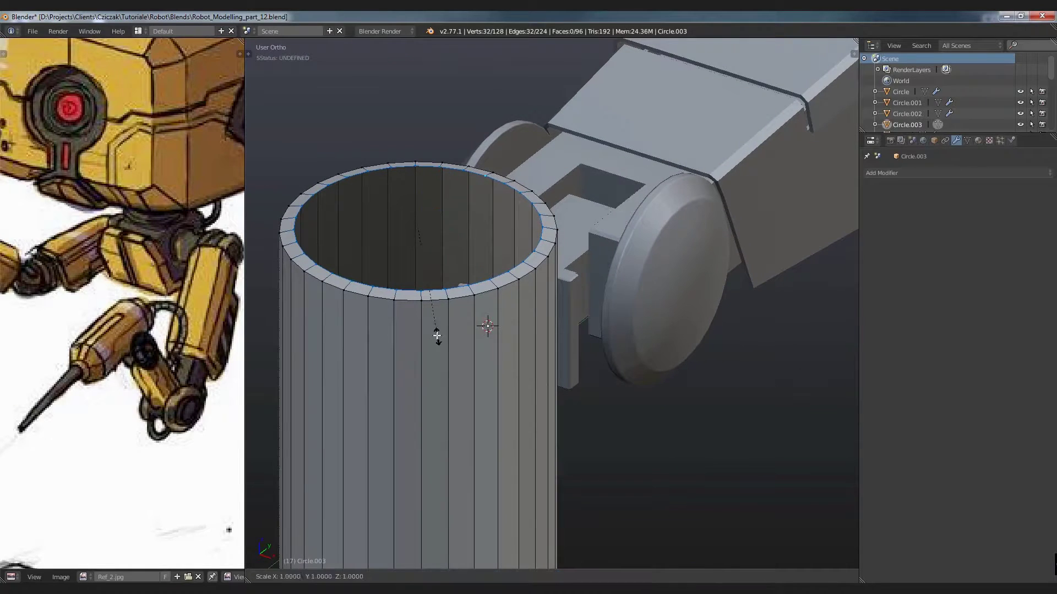
left_click(430, 323)
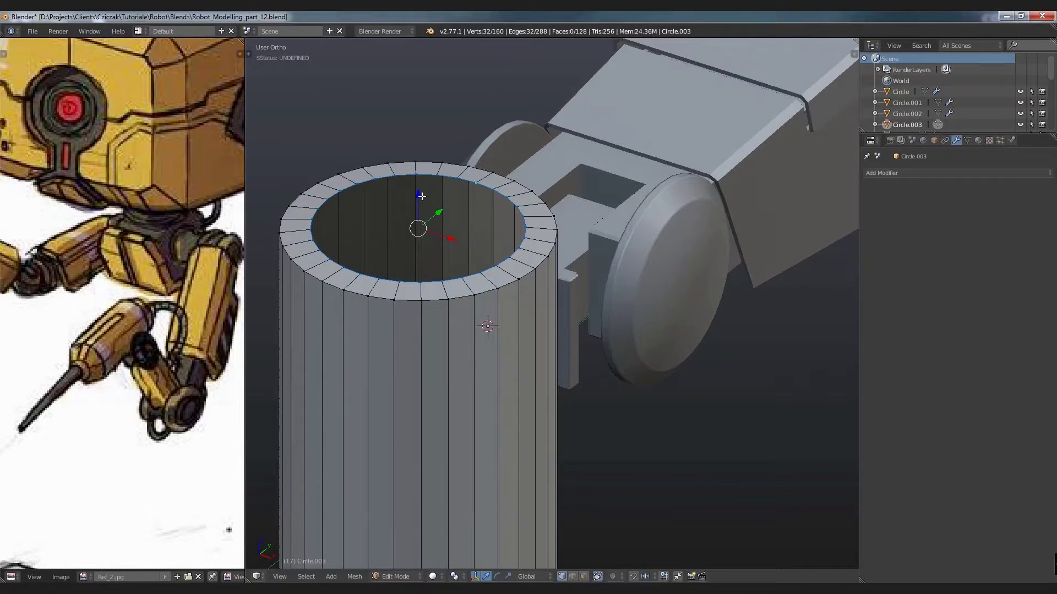
left_click_drag(418, 196, 418, 220)
mouse_move(419, 220)
middle_mouse_down()
mouse_move(523, 265)
mouse_move(473, 181)
middle_mouse_up()
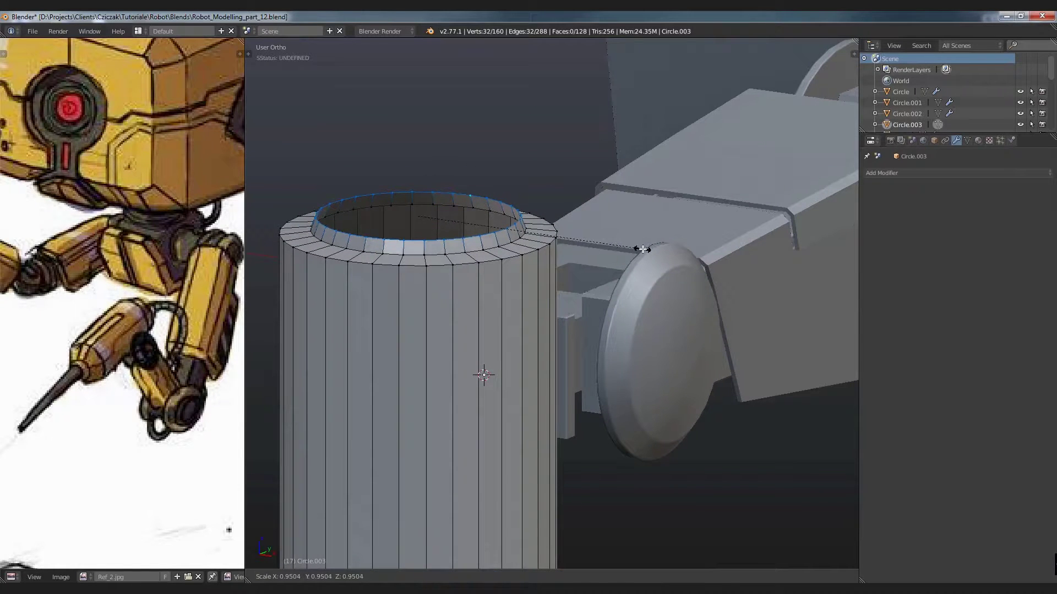
left_click_drag(419, 177, 418, 165)
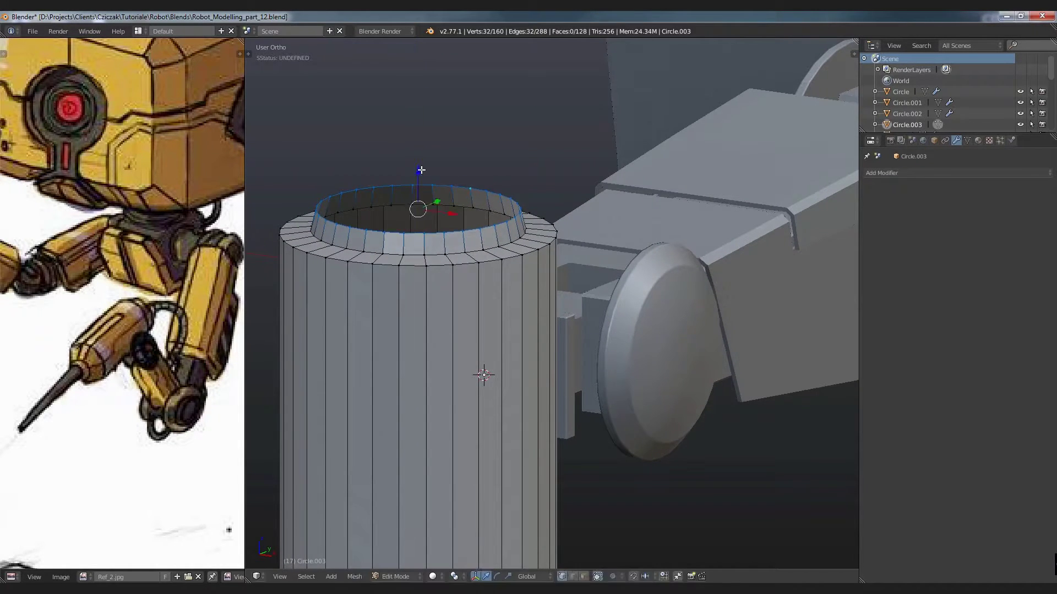
Check the rim in Object Mode, then raise the top ring along Z in Edit Mode.
key("Tab")
scroll(450, 214, "down", 5)
middle_click_drag(449, 213, 435, 210)
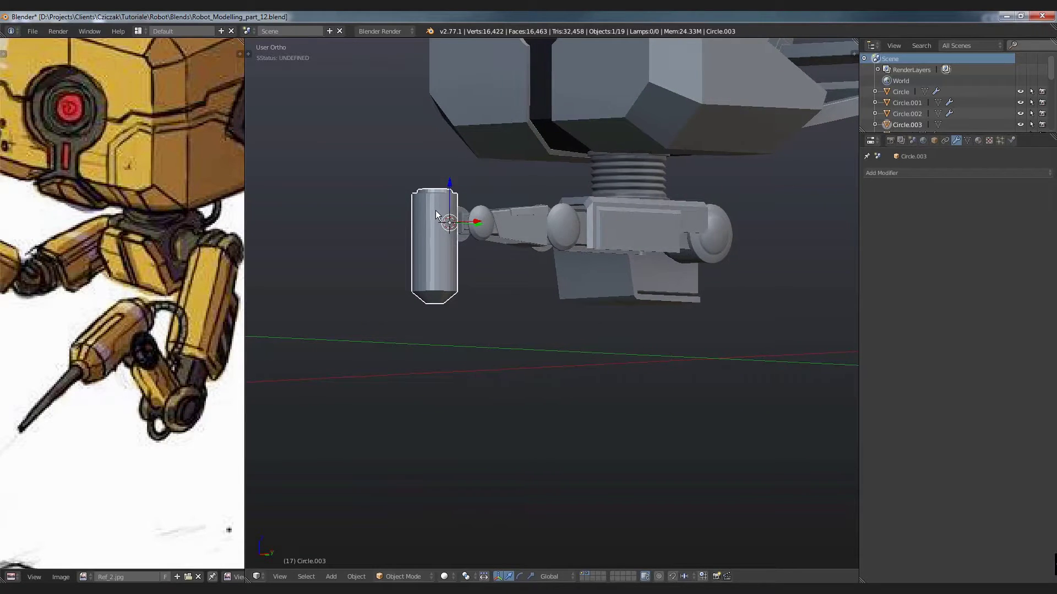
key("Tab")
scroll(435, 211, "up", 5)
scroll(436, 179, "up", 3)
left_click_drag(437, 177, 439, 160)
Look down onto the narrower collar and select a single vertex on its rim.
middle_click_drag(726, 215, 430, 233)
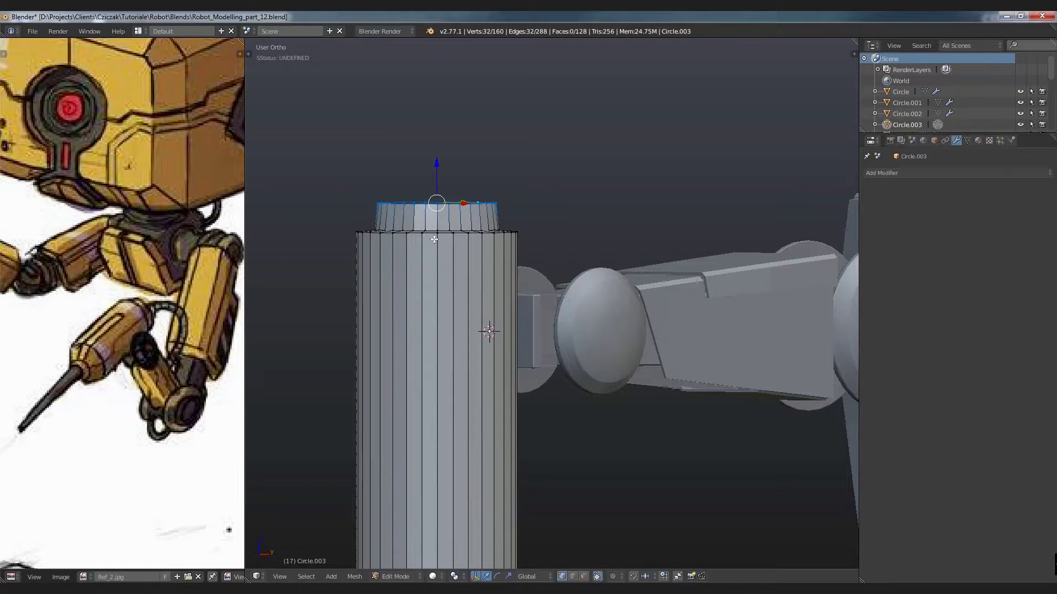
middle_click_drag(441, 242, 465, 250)
scroll(465, 248, "up", 3)
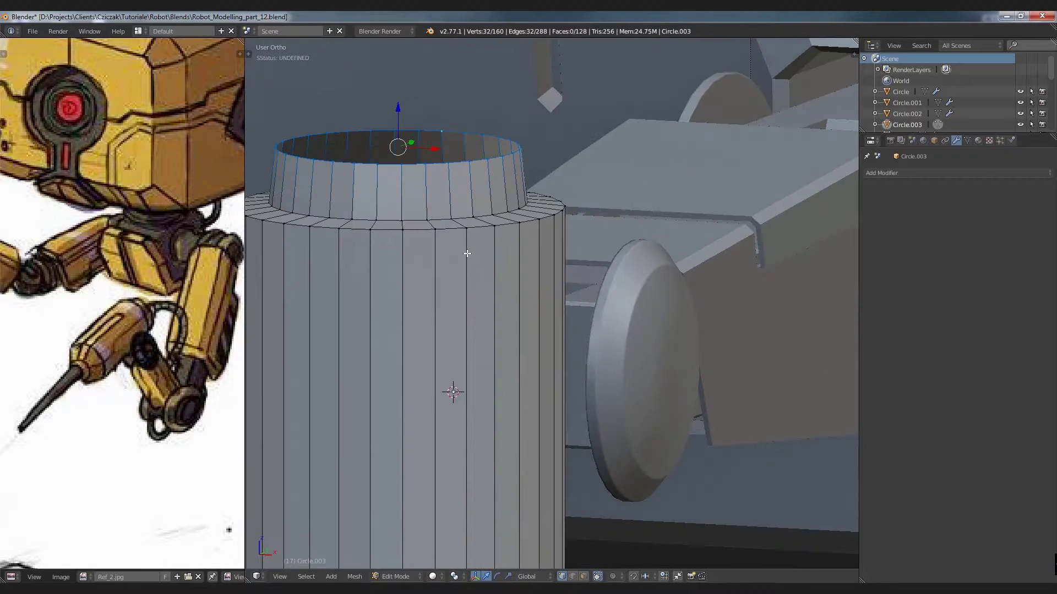
right_click(466, 229)
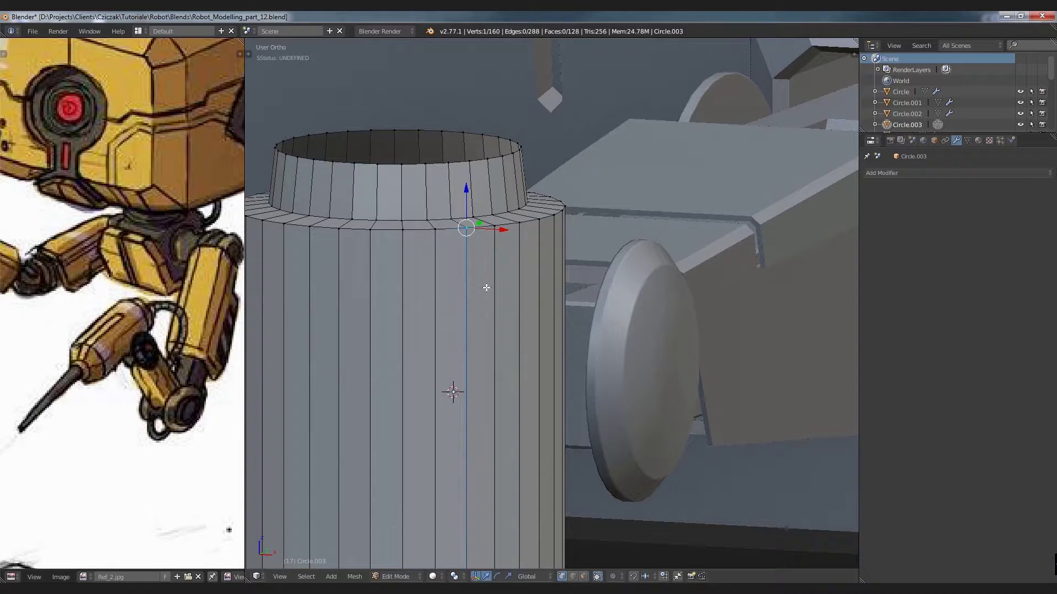
right_click(418, 247)
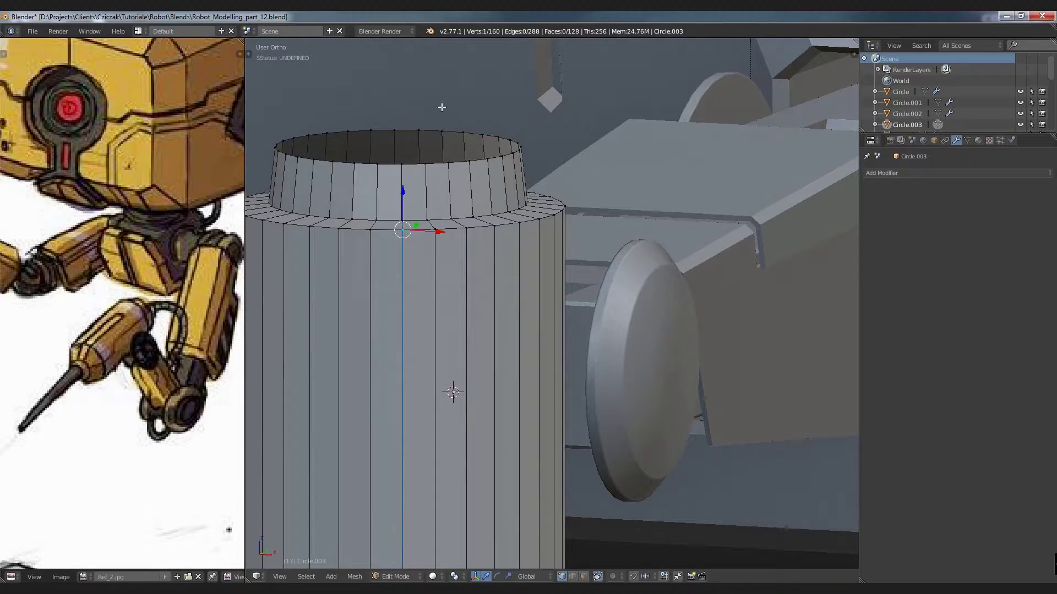
right_click(427, 167)
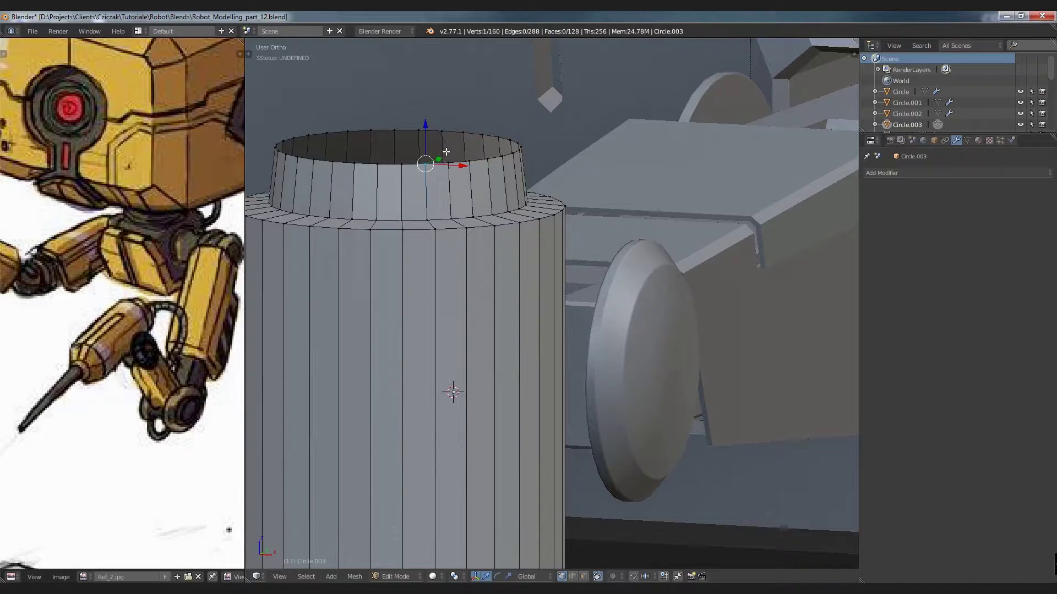
left_click_drag(426, 132, 422, 65)
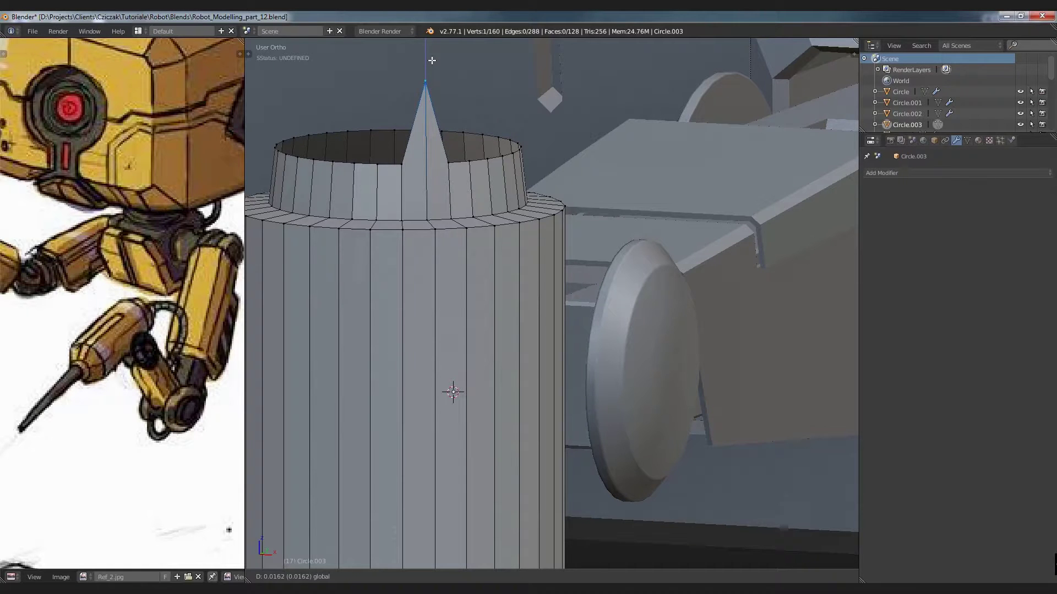
key("Escape")
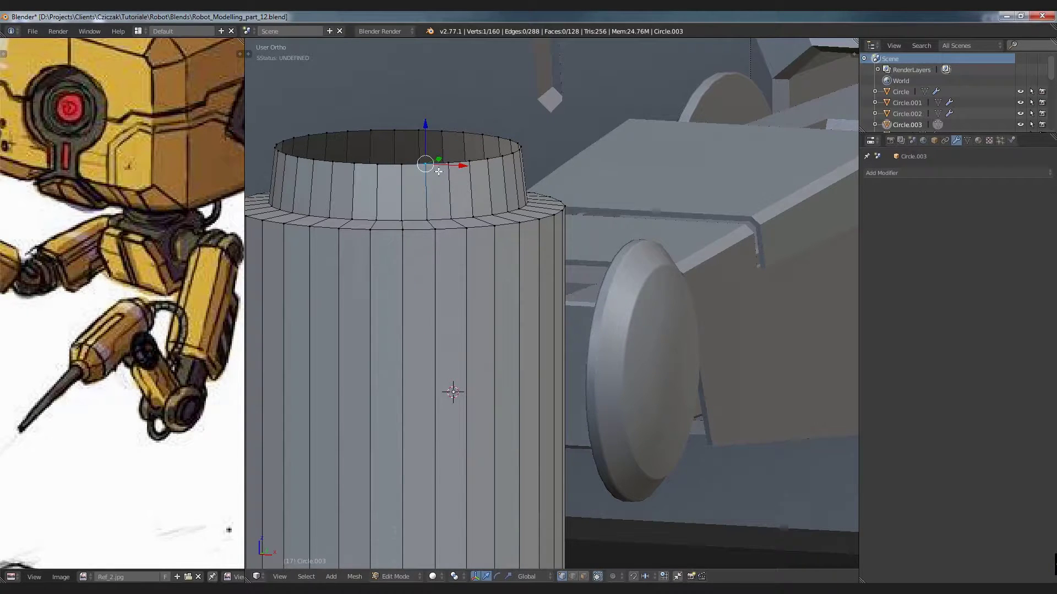
key("g")
key("z")
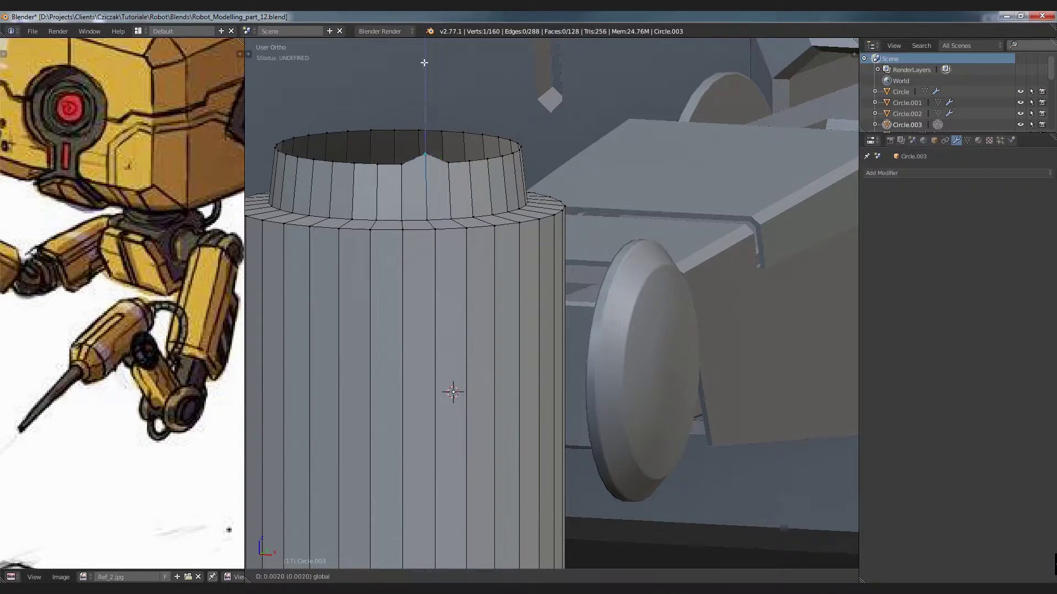
key("Escape")
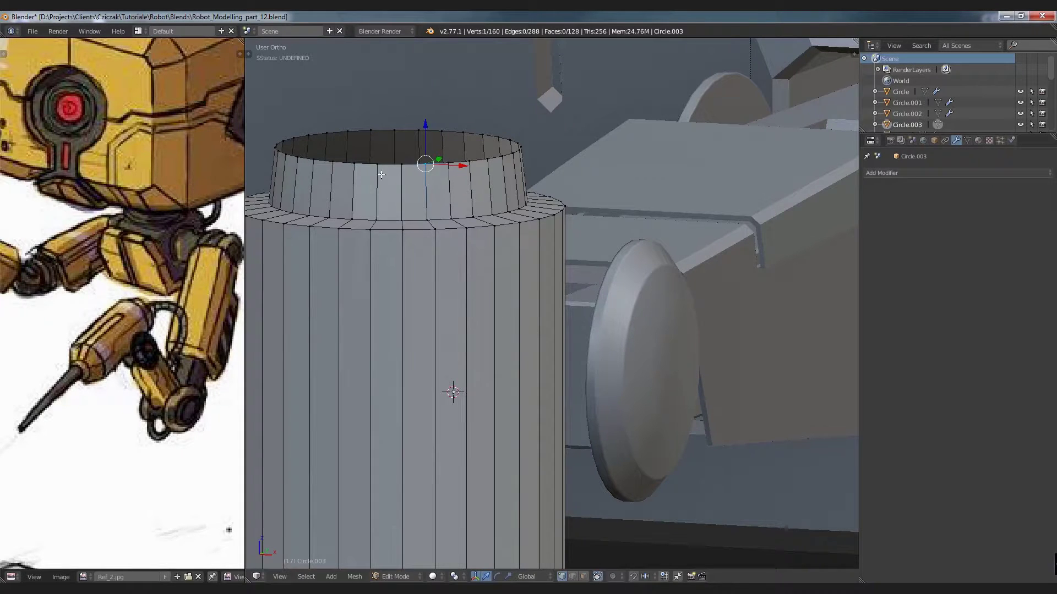
key("g")
key("z")
key("Escape")
right_click(359, 161)
key("g")
key("z")
key("Escape")
right_click(333, 162)
key("g")
key("z")
key("Escape")
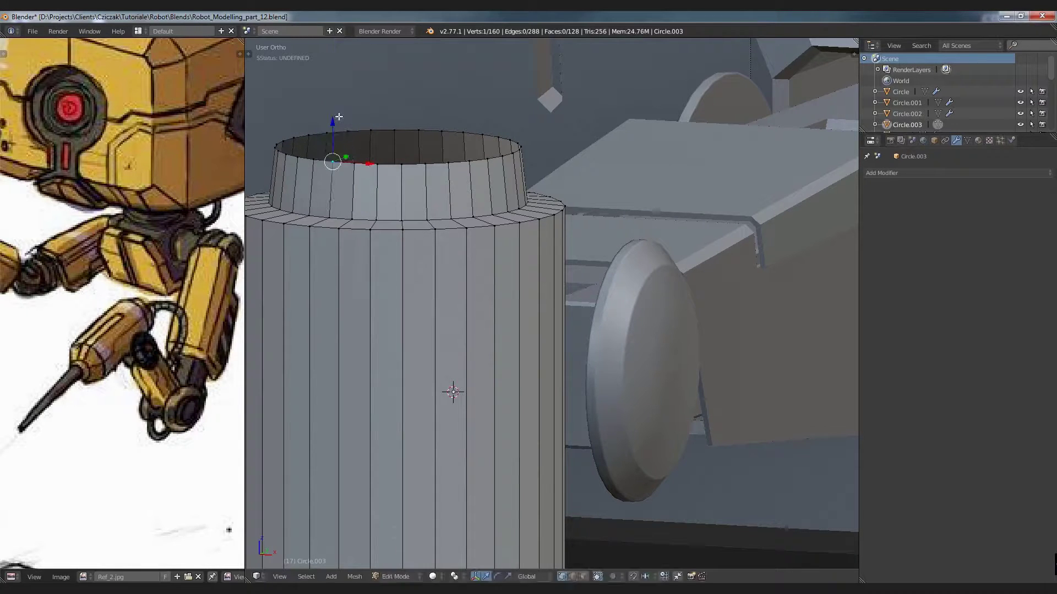
key("a")
Extrude the top loop, collapse it nearly to a point, and shift it slightly along Z.
right_click(410, 164, "alt")
key("e")
key("Escape")
middle_click_drag(410, 164, 486, 261)
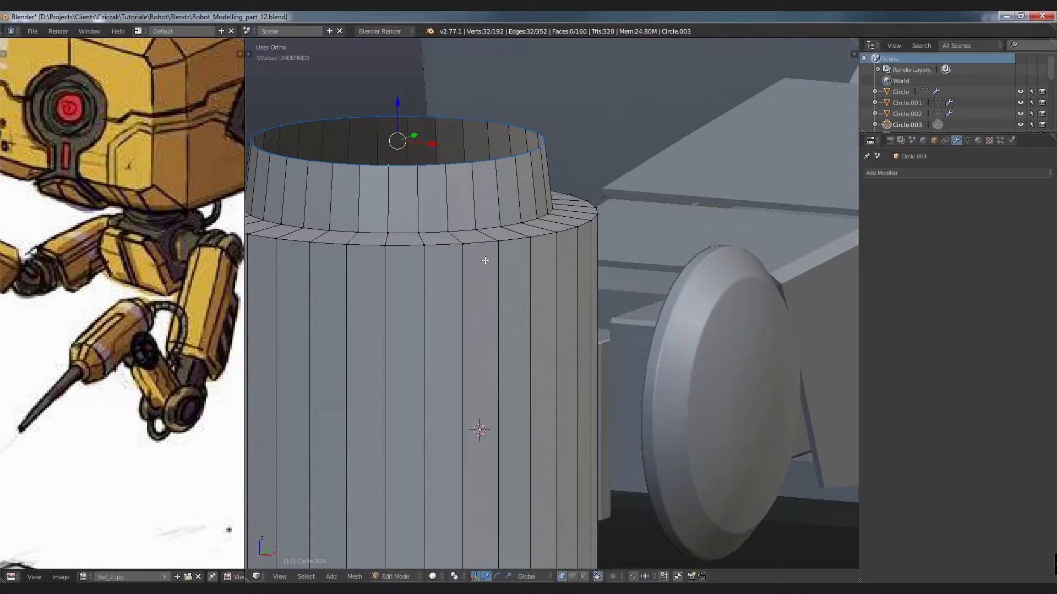
key("s")
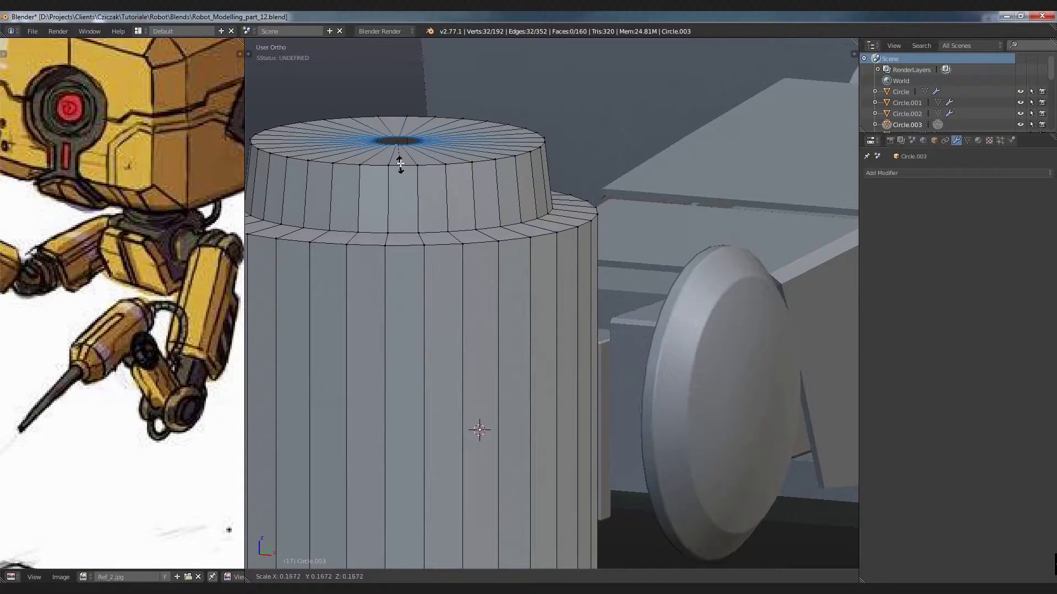
left_click(401, 163)
key("g")
key("z")
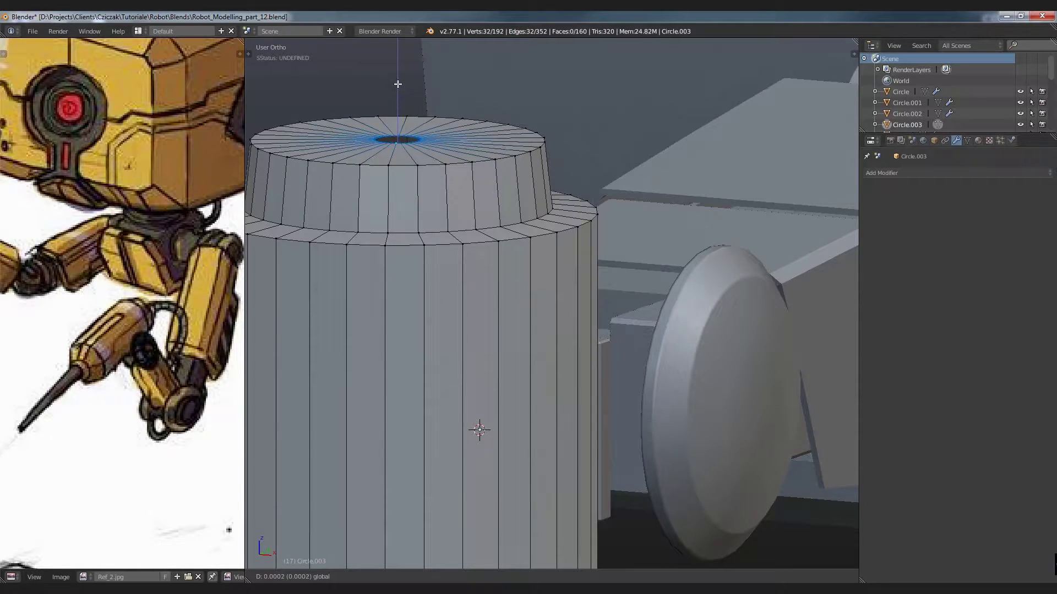
left_click(395, 565)
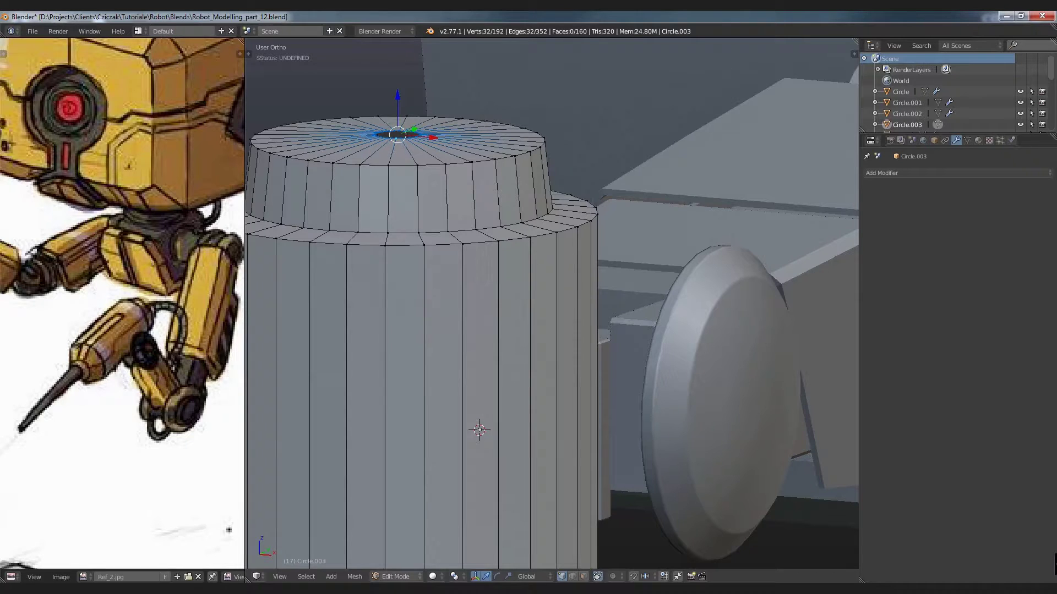
Inspect the closed top, then widen the centre ring into a small hole.
scroll(437, 255, "down", 2)
key("Tab")
scroll(420, 224, "down", 3)
mouse_move(420, 224)
middle_mouse_down()
mouse_move(445, 292)
mouse_move(401, 307)
mouse_move(427, 328)
mouse_move(418, 229)
mouse_move(432, 290)
mouse_move(455, 256)
middle_mouse_up()
scroll(418, 306, "up", 2)
scroll(417, 228, "up", 2)
key("Tab")
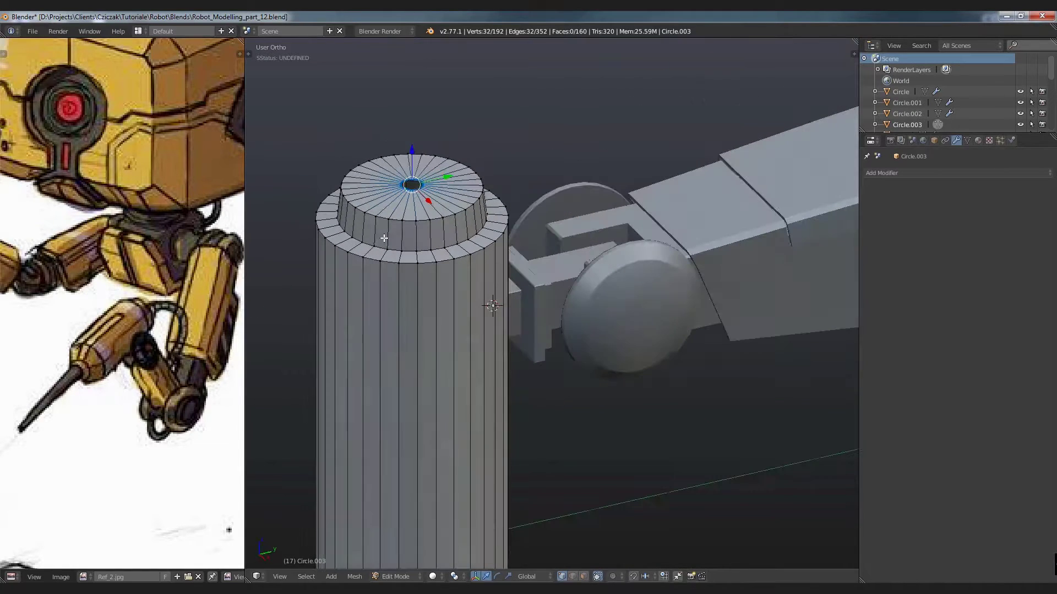
key("s")
left_click(464, 266)
Raise the inner ring into a short lip around the hole.
scroll(463, 255, "up", 3)
middle_click_drag(463, 255, 444, 200)
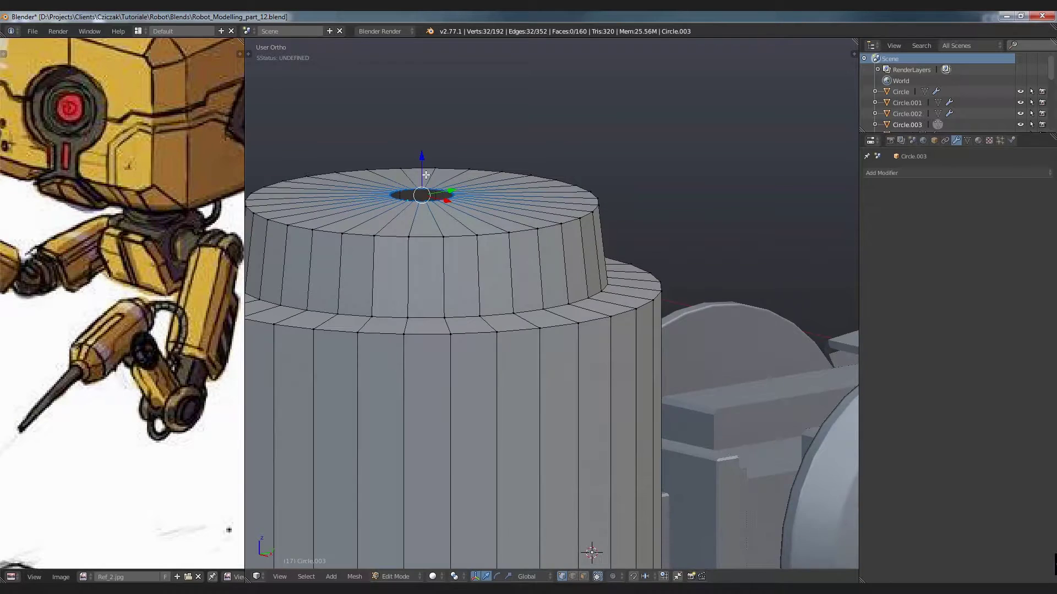
scroll(425, 175, "up", 3)
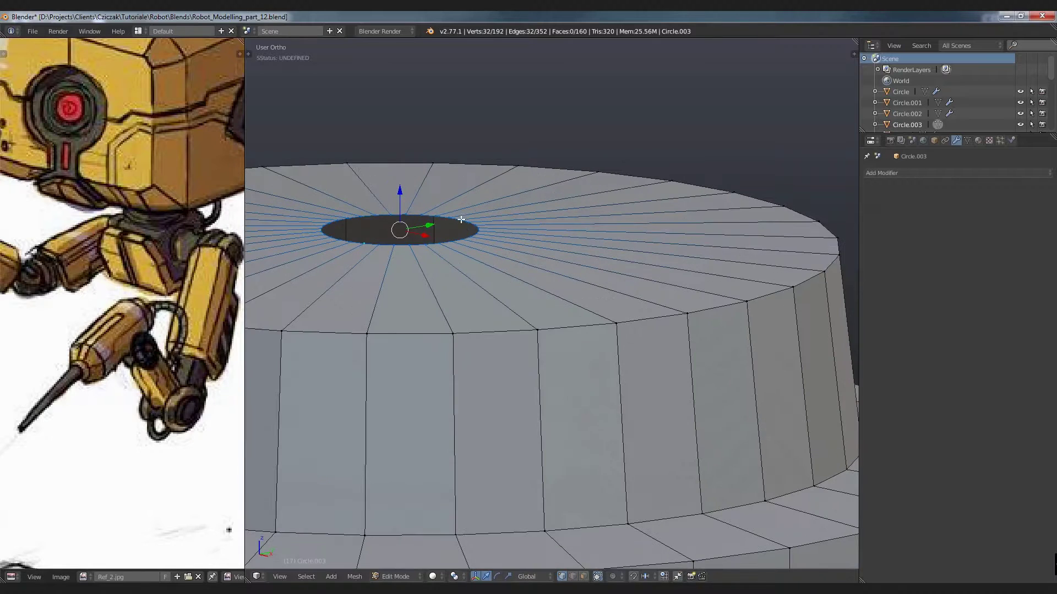
left_click_drag(401, 194, 442, 200)
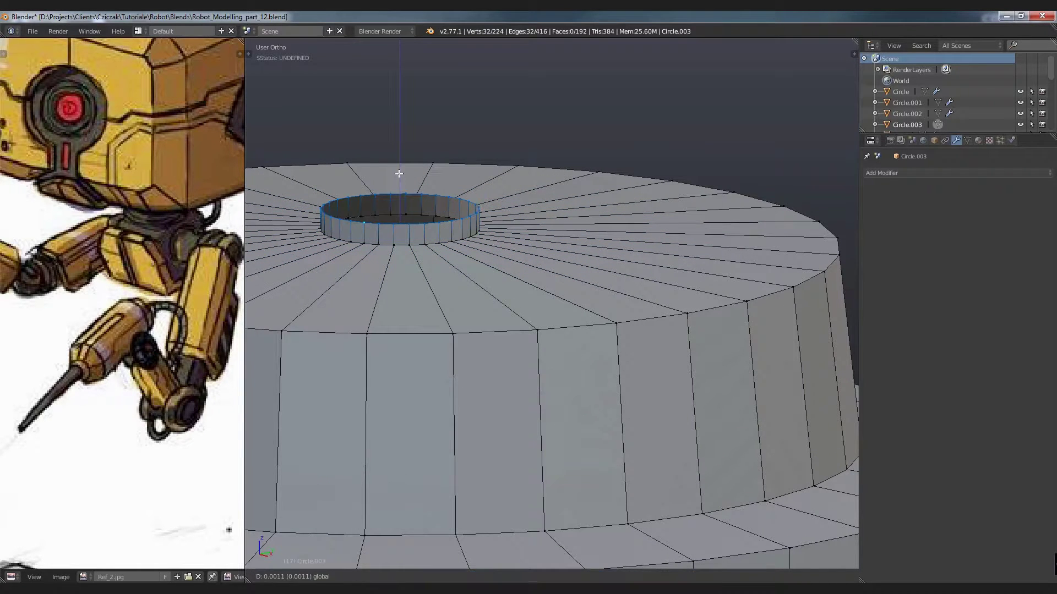
Check the finished top in Object Mode and orbit to view the bottom cone.
key("Tab")
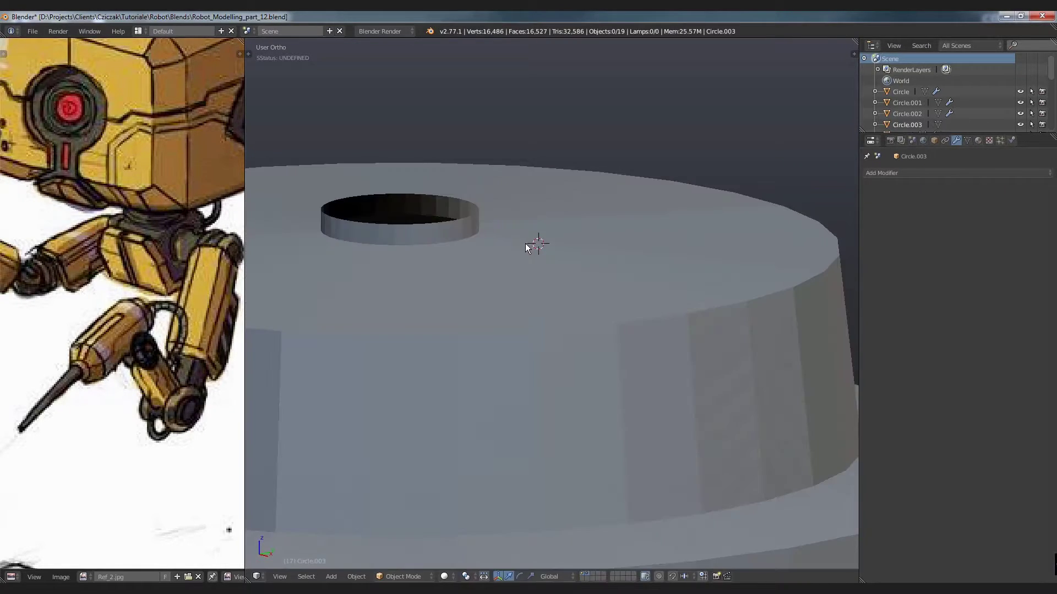
scroll(534, 243, "down", 8)
mouse_move(529, 244)
middle_mouse_down()
mouse_move(533, 344)
mouse_move(502, 251)
middle_mouse_up()
key("Tab")
scroll(502, 250, "down", 2)
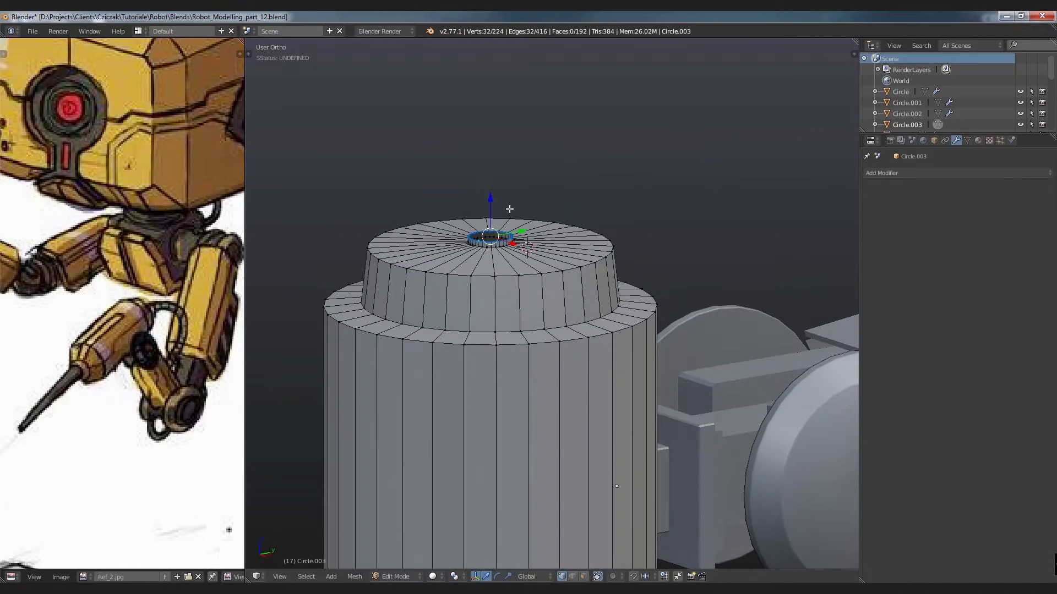
key("Tab")
scroll(502, 251, "down", 3)
mouse_move(498, 401)
middle_mouse_down()
mouse_move(501, 305)
mouse_move(580, 325)
mouse_move(612, 260)
mouse_move(504, 240)
middle_mouse_up()
scroll(502, 306, "down", 3)
Isolate Circle.003 in Local view and dismiss the Make Local menu.
right_click(519, 299)
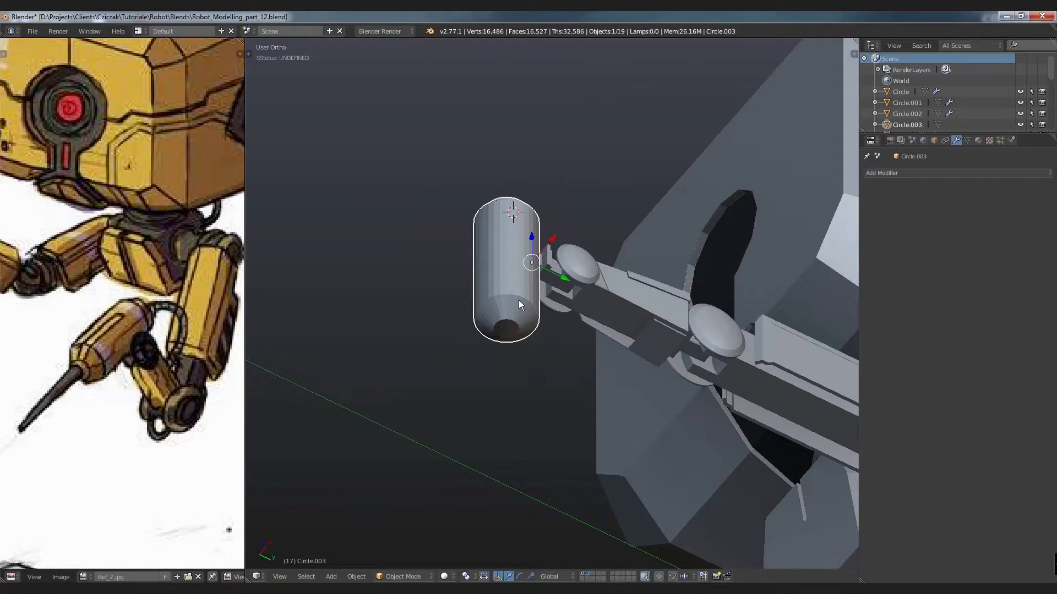
key("KP_Divide")
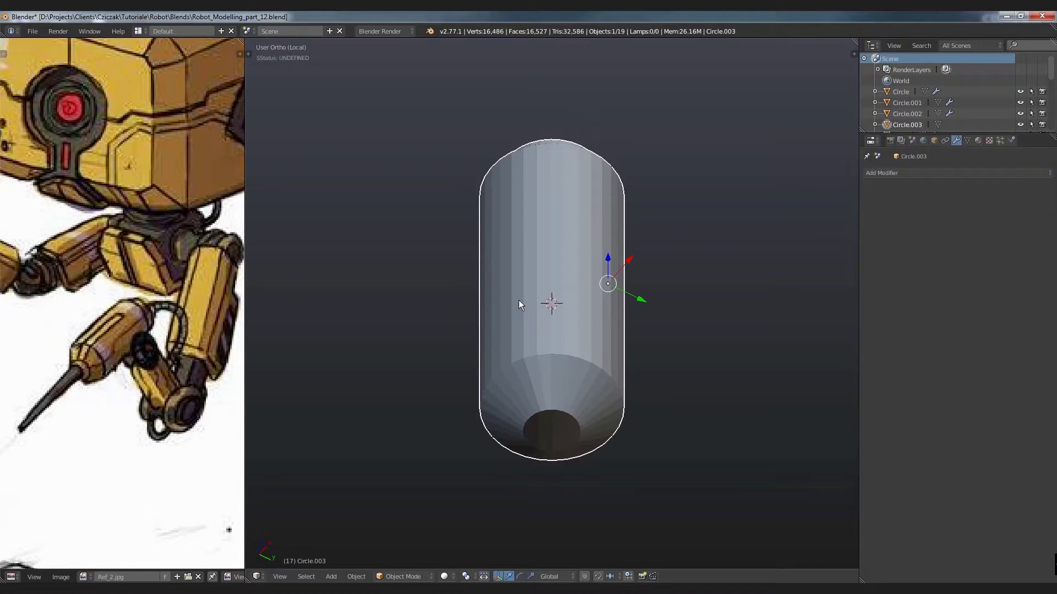
mouse_move(519, 301)
middle_mouse_down()
mouse_move(505, 233)
mouse_move(475, 422)
middle_mouse_up()
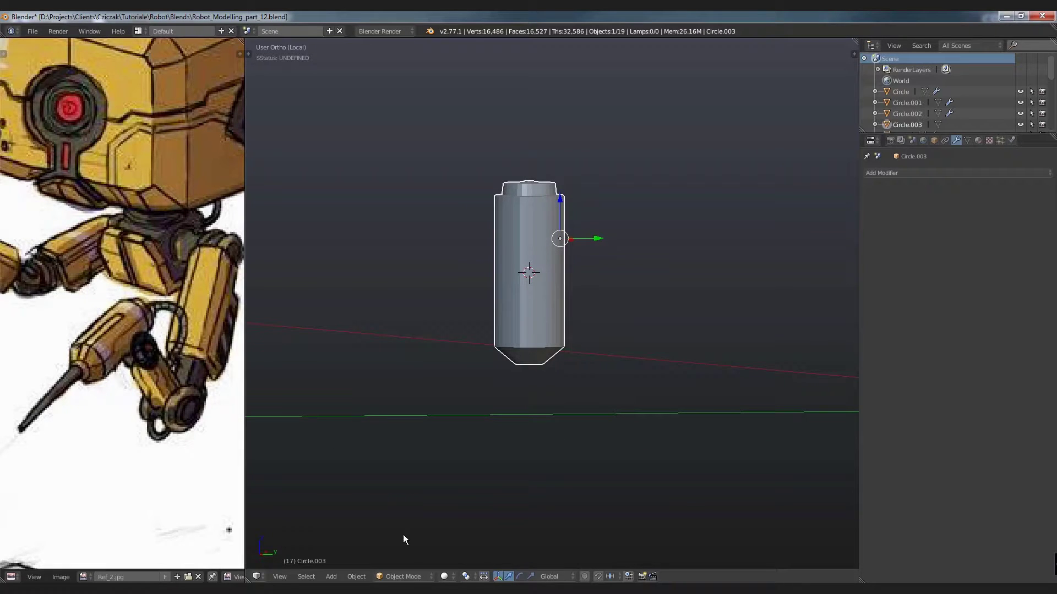
left_click(358, 577)
key("l")
Deselect, switch to Right Ortho view of the cylinder, and enter Edit Mode.
middle_click_drag(543, 190, 523, 236)
scroll(533, 196, "up", 3)
key("a")
scroll(529, 208, "down", 4)
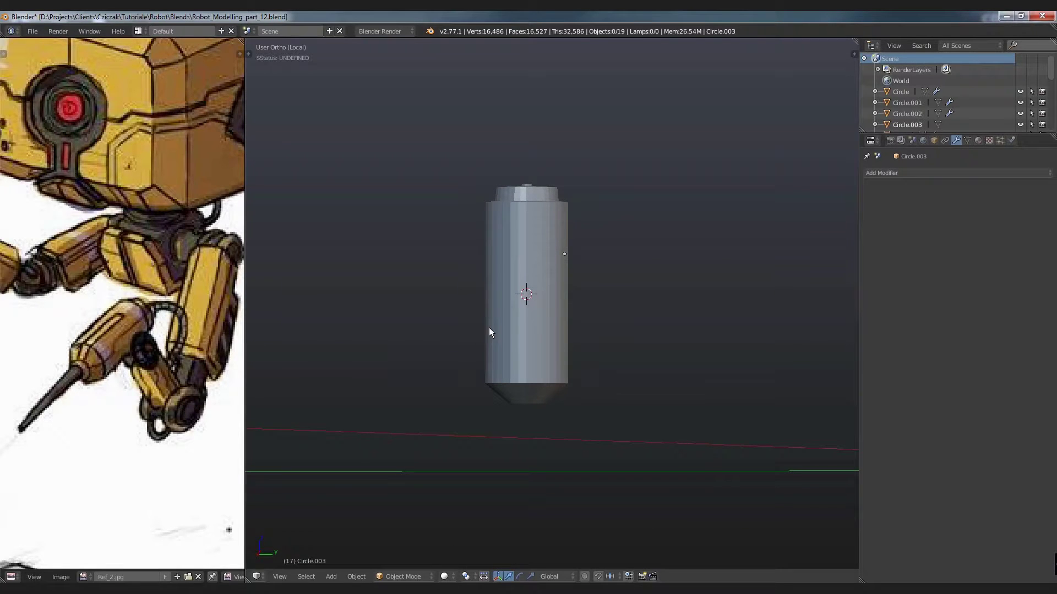
middle_click_drag(498, 323, 534, 298)
key("KP_3")
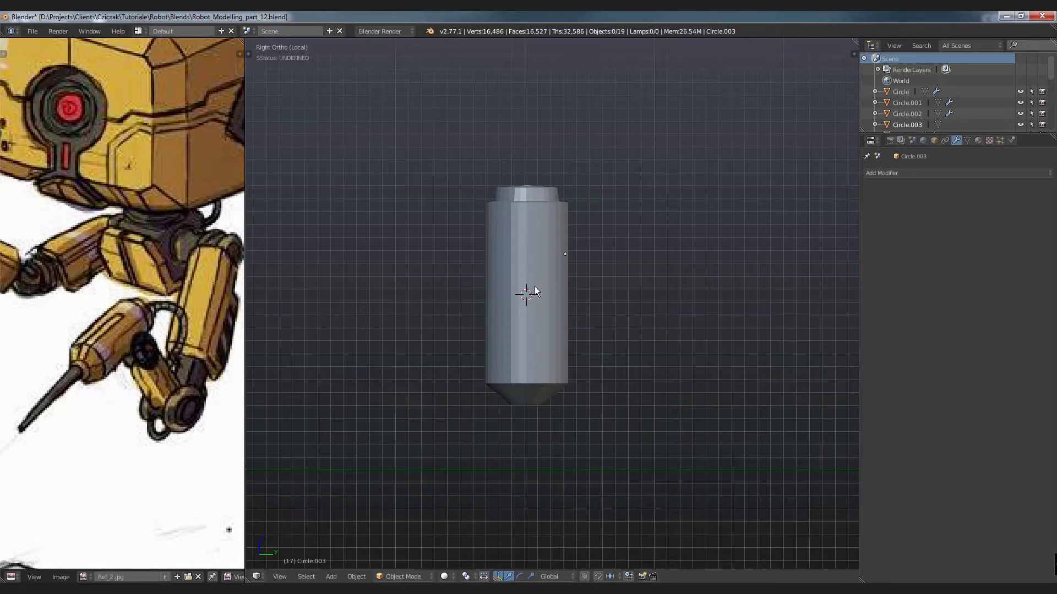
key("Tab")
scroll(543, 365, "up", 2)
Add a loop cut around the cylinder's upper body.
key("a")
scroll(538, 372, "up", 1)
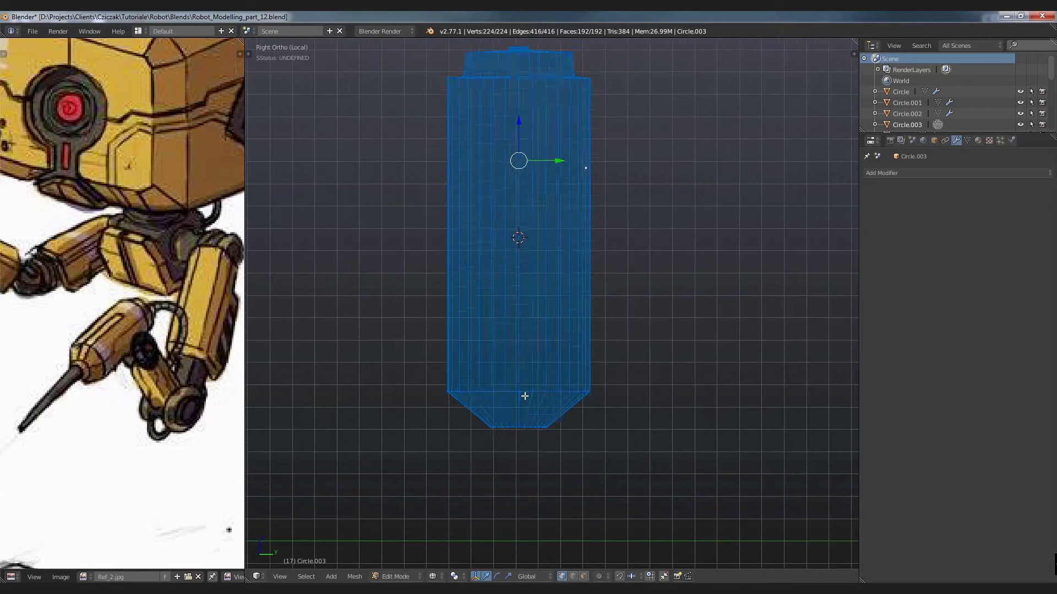
key("a")
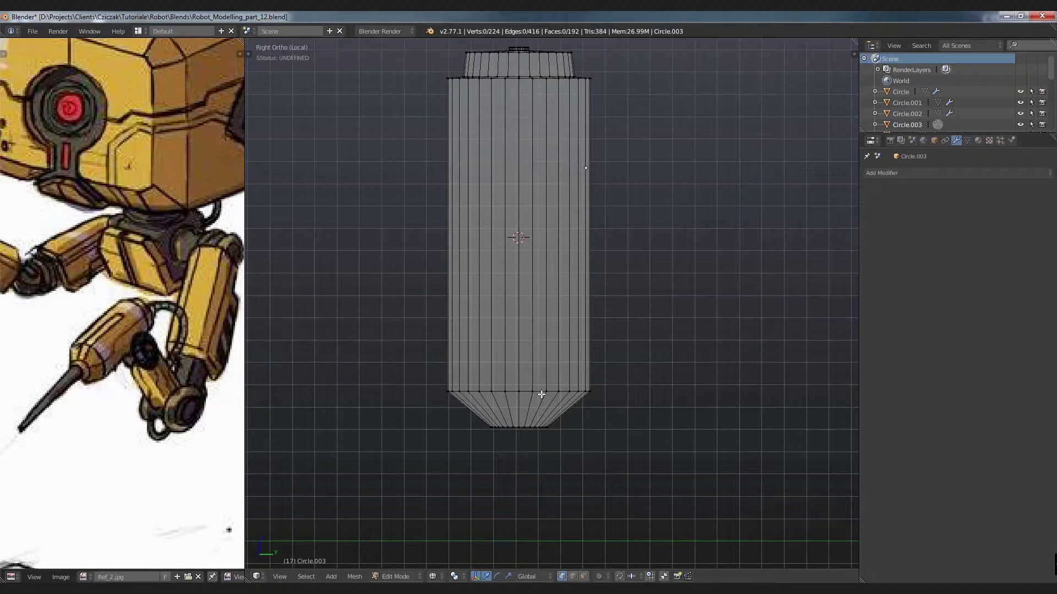
key("ctrl+r")
left_click(517, 236)
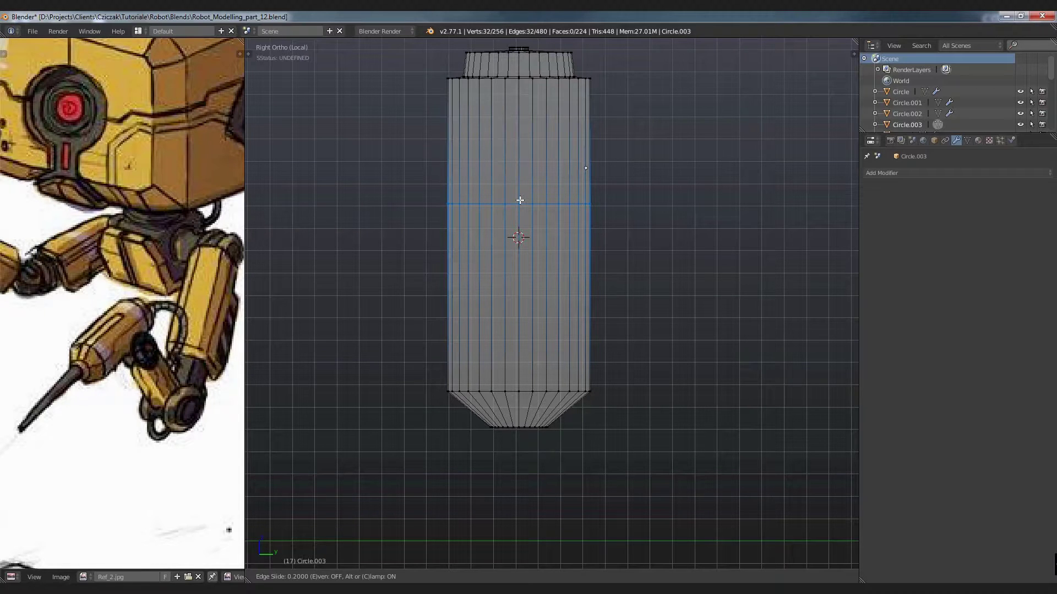
left_click(520, 201)
Extrude a short, slightly narrowed lip down from the chamfered bottom loop.
middle_click_drag(474, 444, 496, 304, "shift")
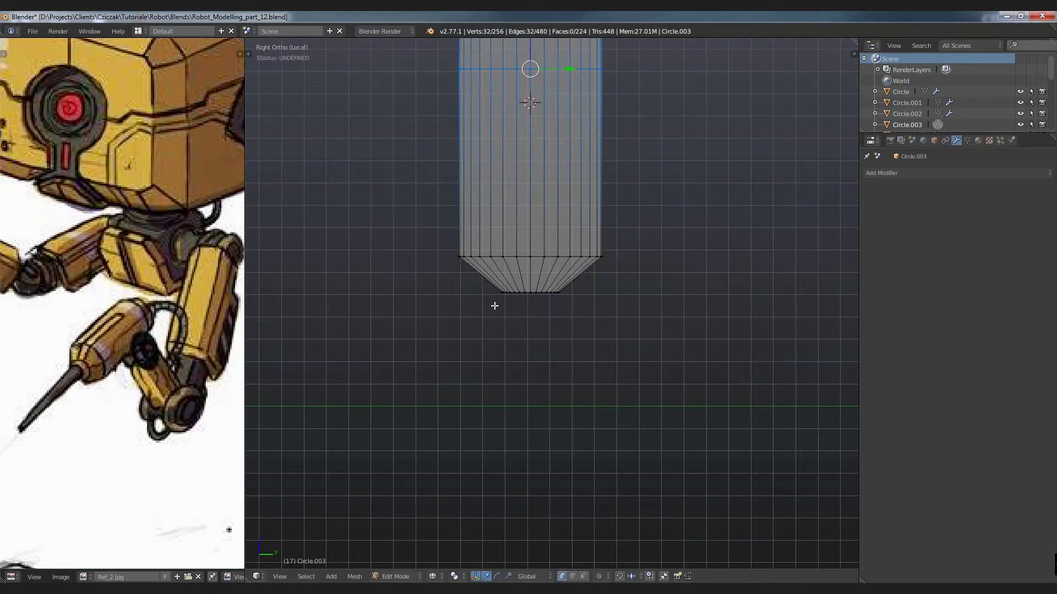
scroll(498, 304, "up", 3)
scroll(566, 283, "up", 1)
scroll(561, 279, "up", 3)
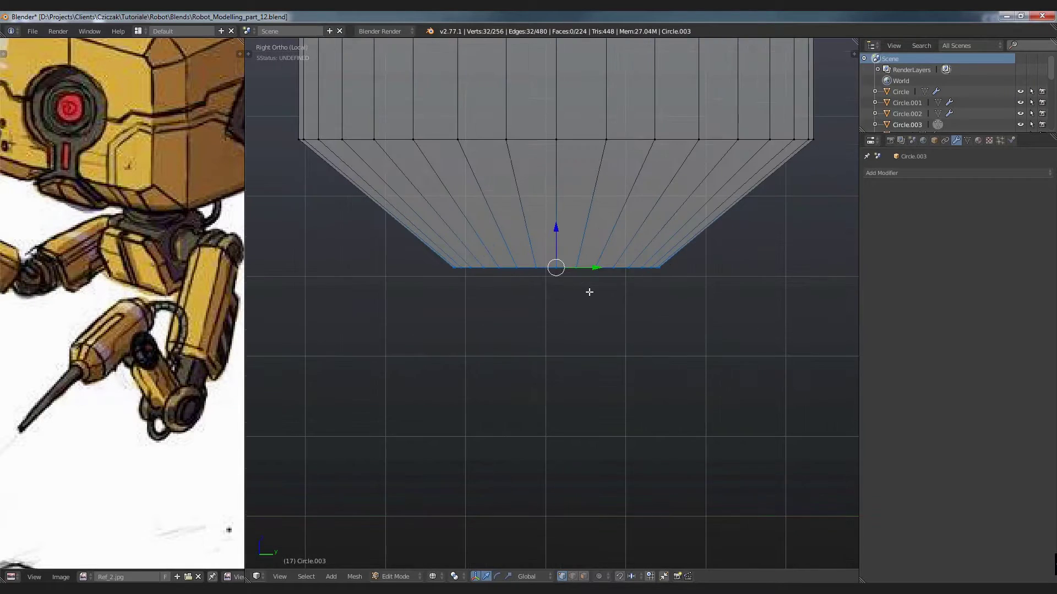
key("e")
left_click(606, 373)
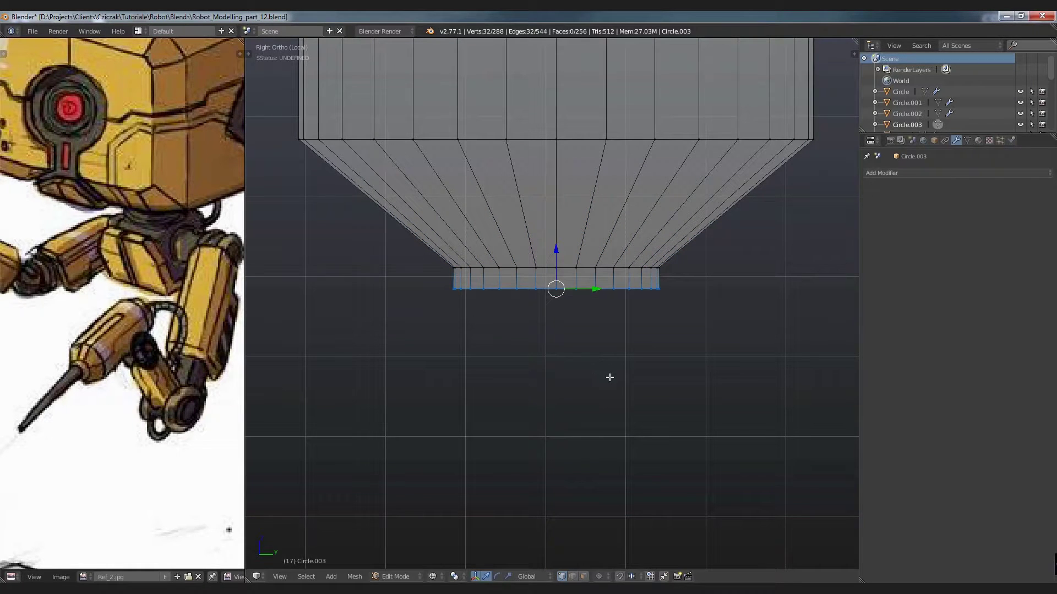
key("s")
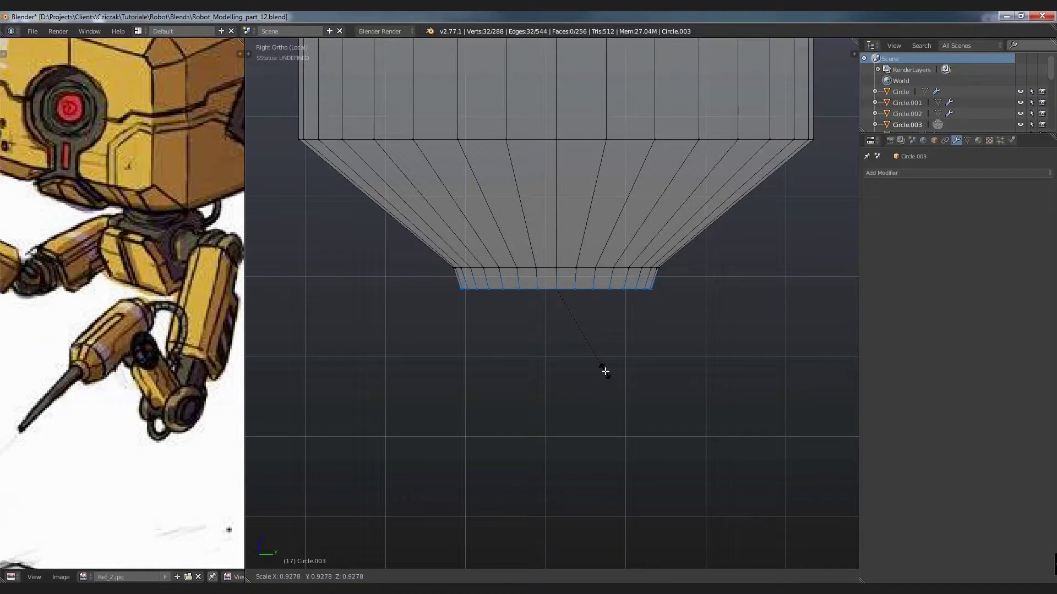
left_click(606, 372)
key("Tab")
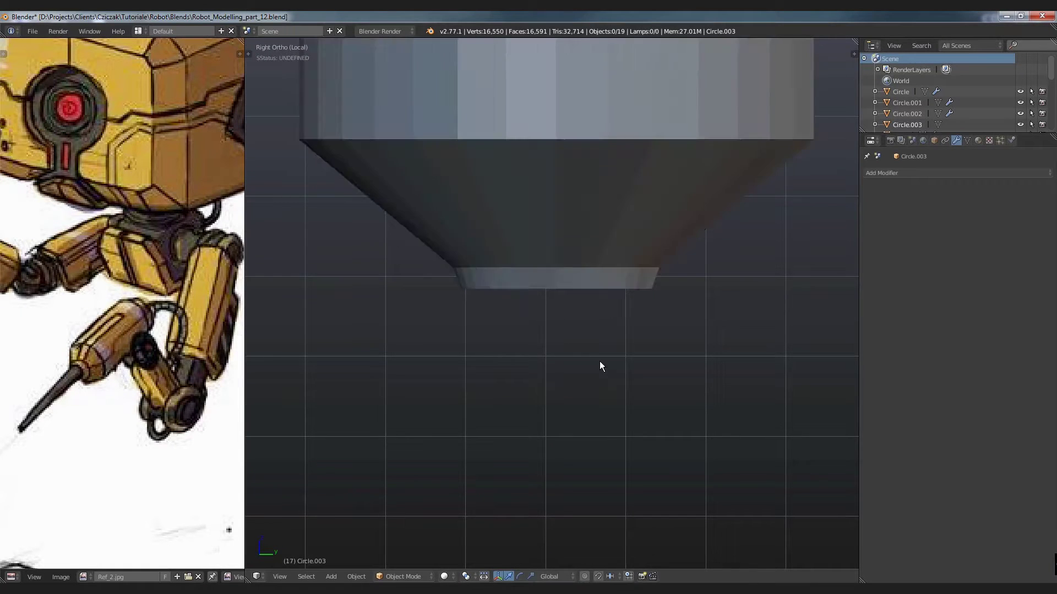
scroll(599, 361, "down", 5)
mouse_move(600, 361)
middle_mouse_down()
mouse_move(581, 247)
mouse_move(589, 252)
middle_mouse_up()
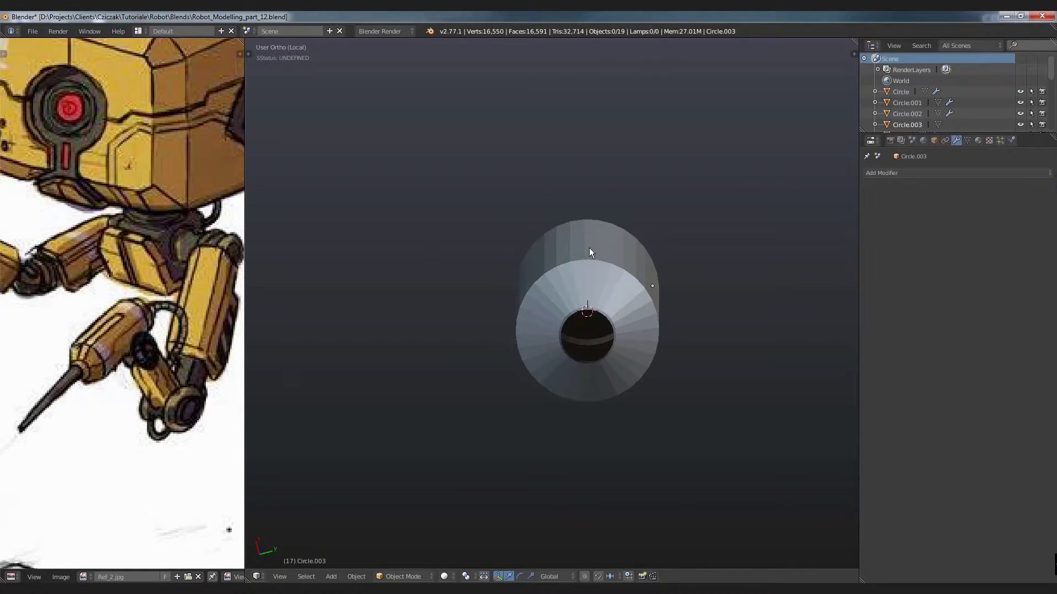
Extrude the narrow end loop inward into a flat rim, push it inside, and extrude-scale it again.
middle_click_drag(569, 352, 571, 243)
scroll(572, 243, "up", 3)
key("Tab")
scroll(619, 340, "up", 4)
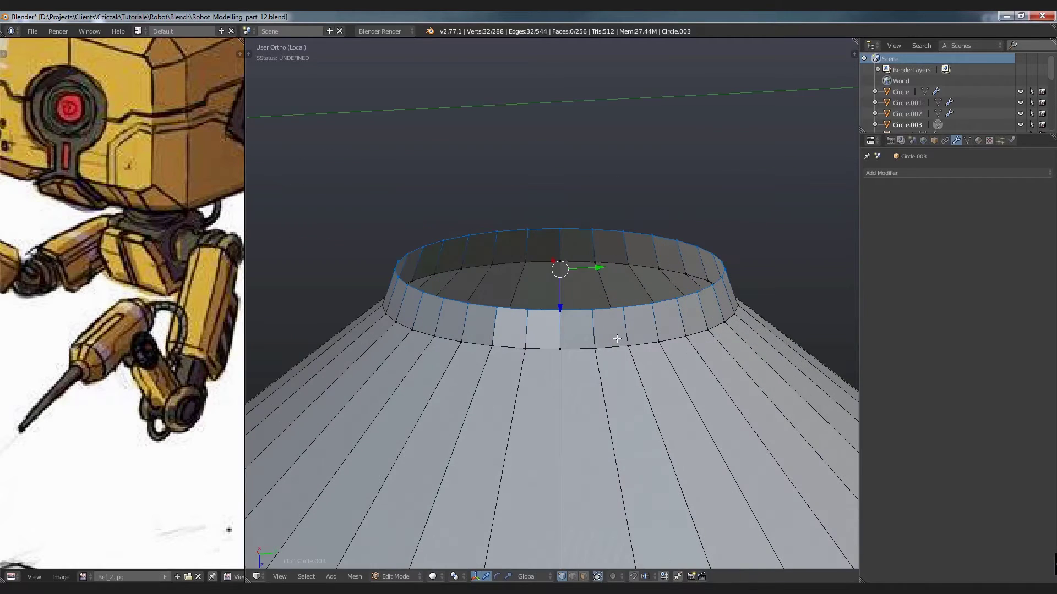
key("e")
key("s")
left_click(613, 324)
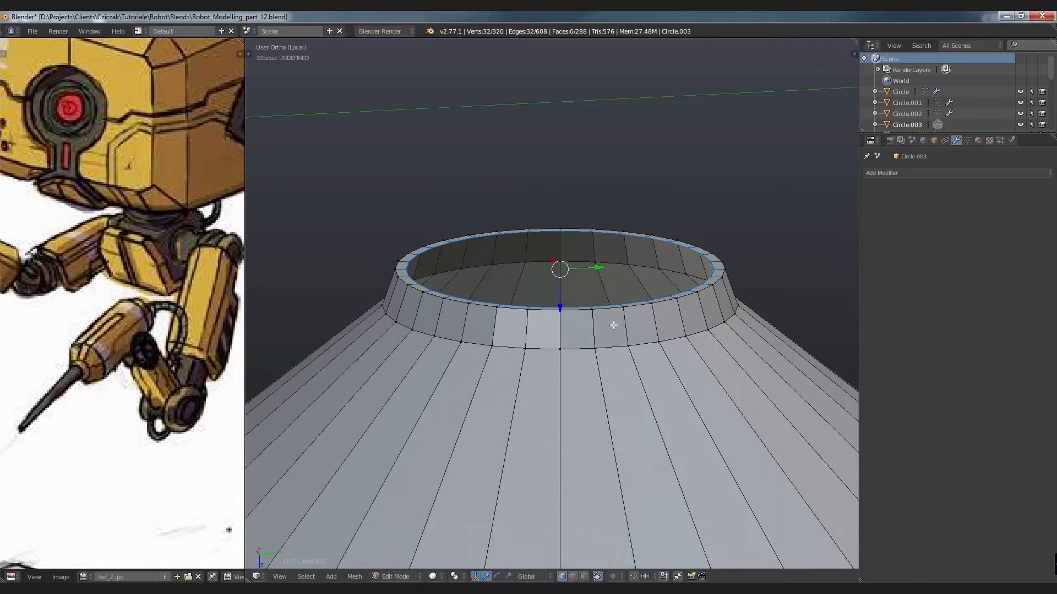
left_click_drag(566, 304, 560, 302)
key("e")
key("Escape")
key("s")
left_click(585, 358)
Extrude the inner loop once more and move it deeper down to the lower ring in wireframe.
key("e")
key("Escape")
middle_click_drag(586, 358, 563, 306)
left_click_drag(555, 287, 556, 407)
key("z")
scroll(561, 352, "down", 3)
scroll(565, 359, "down", 2)
left_click_drag(556, 350, 553, 436)
Extrude the inner ring, scale it to 0 to close the bottom, and Remove Doubles.
key("e")
key("s")
key("0")
key("Return")
key("w")
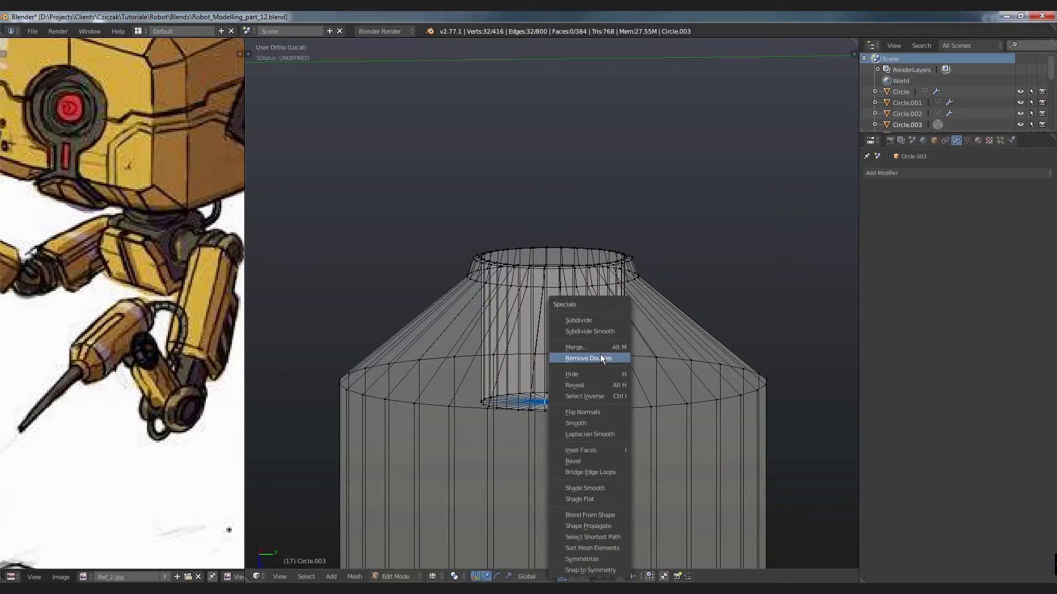
left_click(600, 358)
key("Tab")
Close the small hole in the top by extruding its inner rim loop and scaling it to 0.
scroll(600, 355, "down", 2)
mouse_move(624, 241)
middle_mouse_down()
mouse_move(591, 404)
mouse_move(632, 197)
mouse_move(566, 354)
mouse_move(592, 281)
middle_mouse_up()
scroll(590, 198, "up", 3)
key("Tab")
scroll(583, 220, "up", 3)
scroll(578, 267, "up", 2)
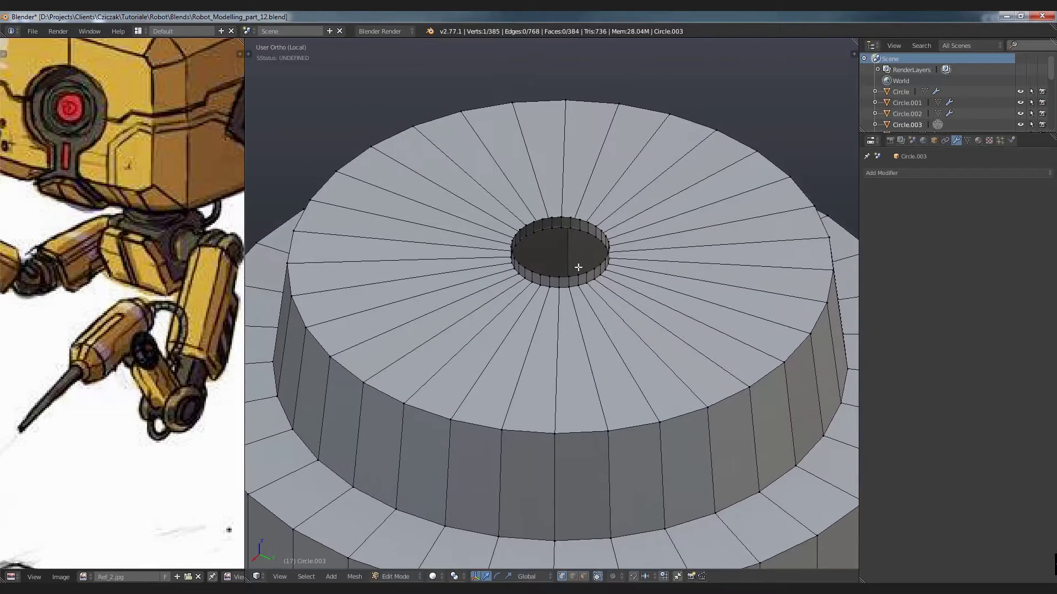
scroll(578, 267, "up", 2)
right_click(545, 288, "alt")
key("e")
key("s")
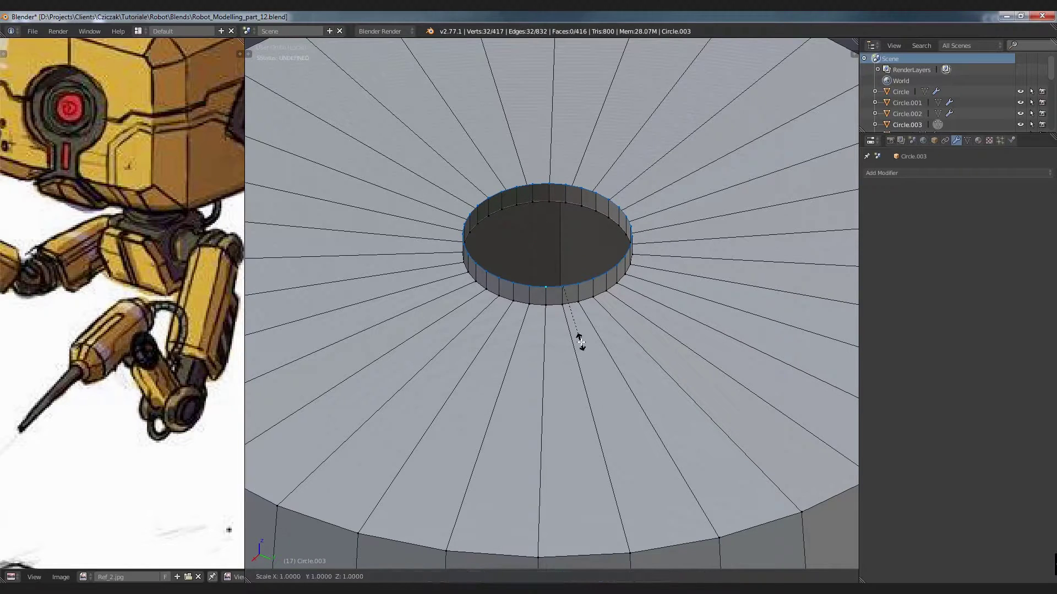
key("0")
key("Return")
key("a")
Box-select the collapsed centre vertices, merge them with Remove Doubles, and return to solid shading.
key("Tab")
key("Tab")
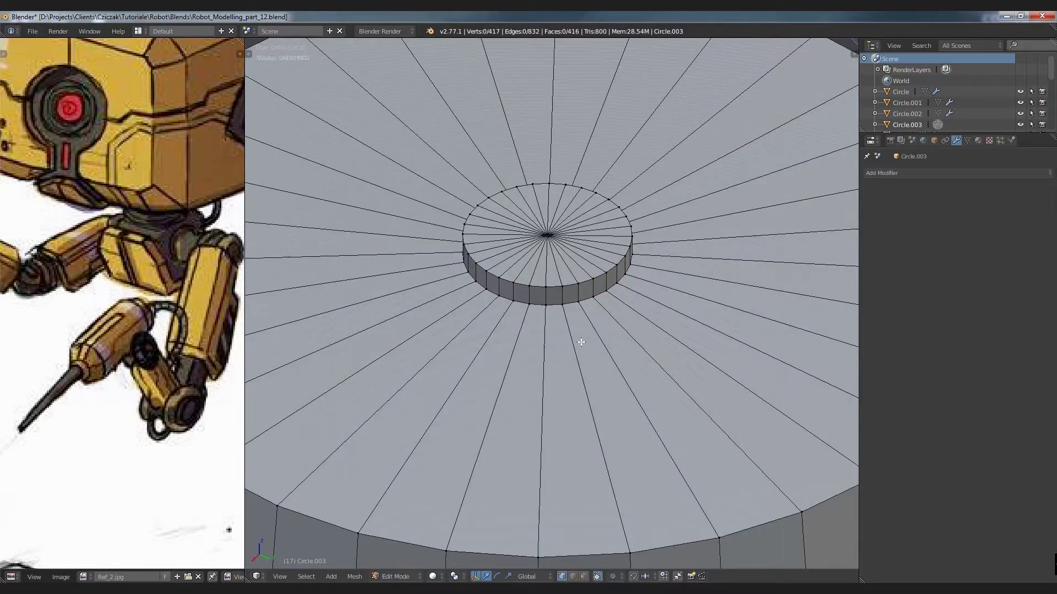
key("z")
key("b")
left_click_drag(550, 246, 533, 224)
key("w")
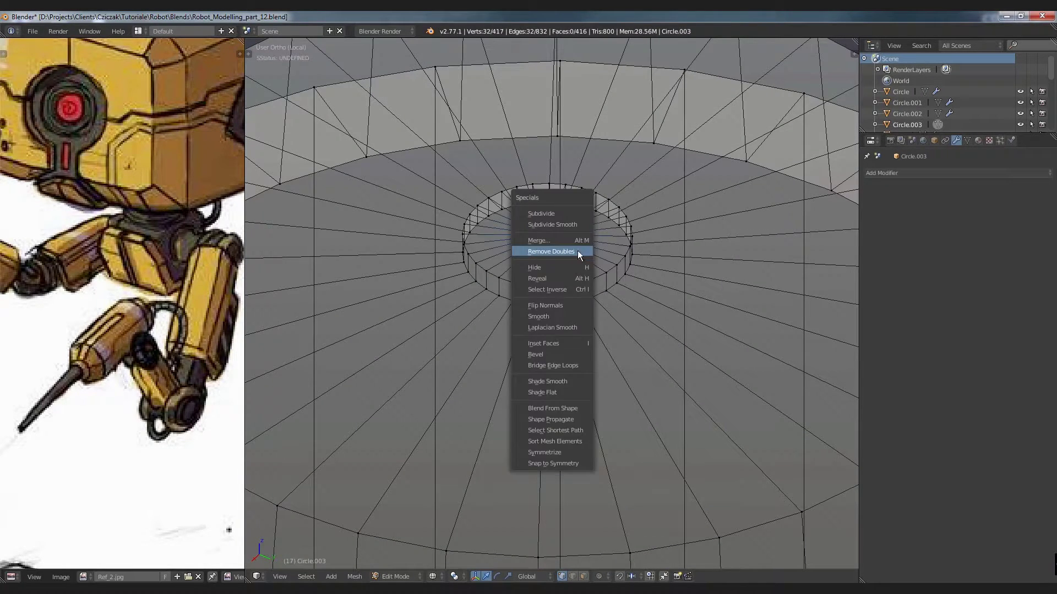
left_click(578, 252)
key("Tab")
key("z")
scroll(573, 266, "down", 3)
Enter Edit Mode on the cylinder and frame its bottom opening from the right side.
scroll(577, 341, "down", 2)
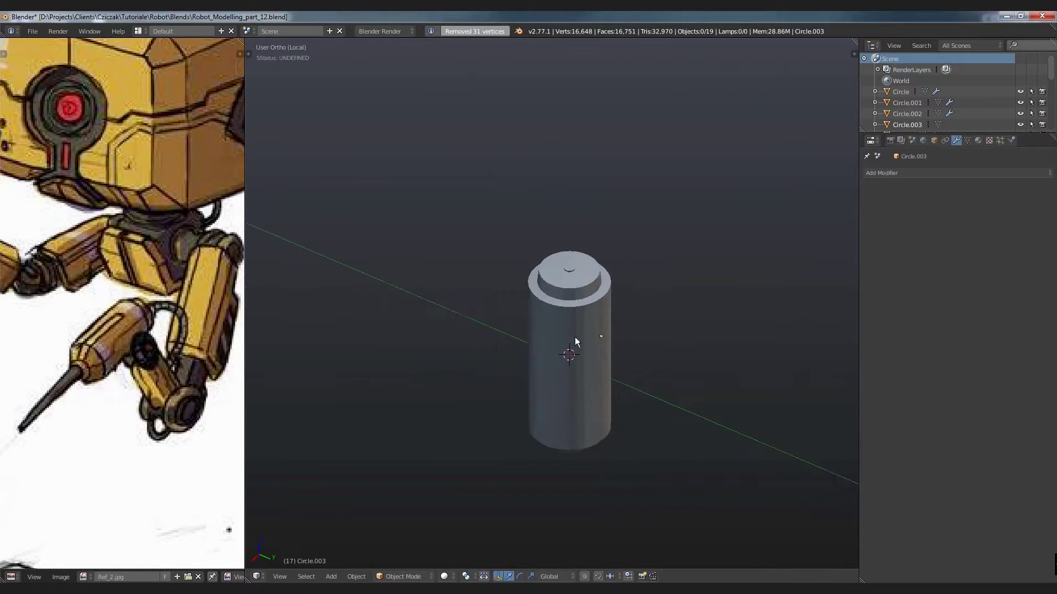
middle_click_drag(575, 342, 588, 381)
key("KP_3")
key("Tab")
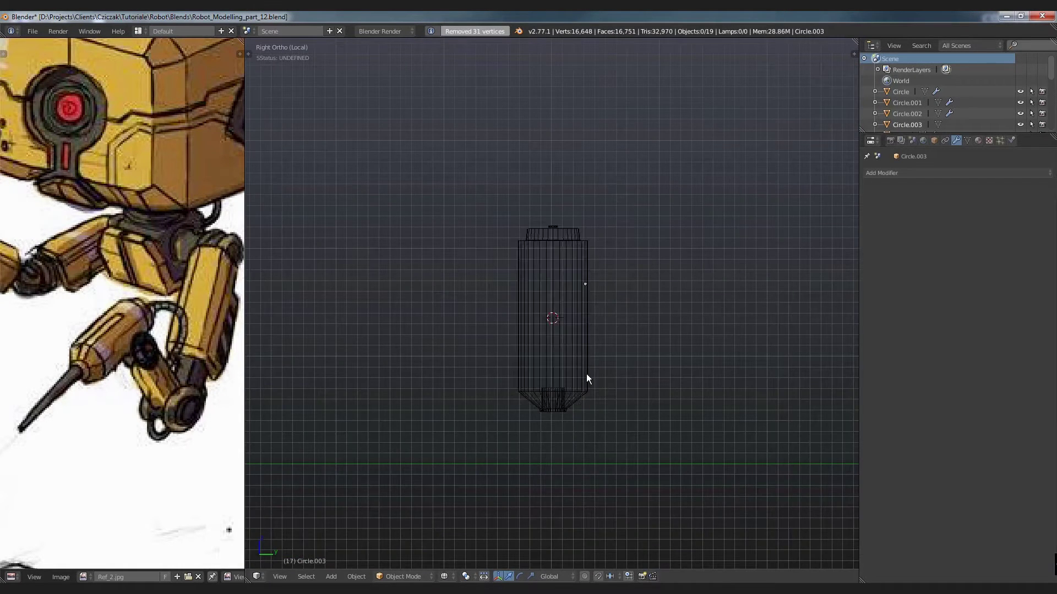
scroll(586, 374, "up", 5)
middle_click_drag(544, 448, 543, 373)
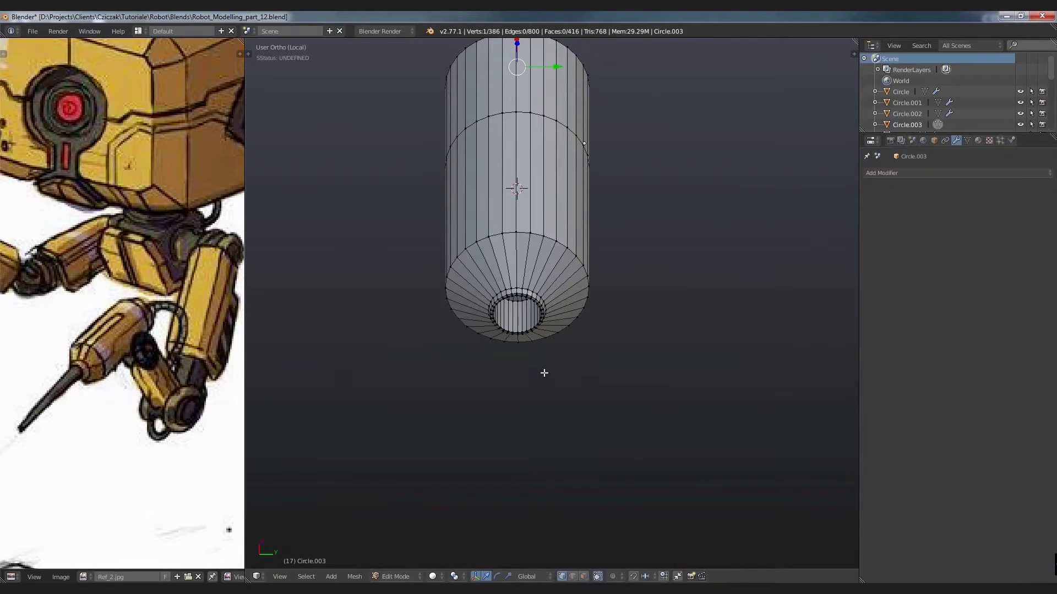
middle_click_drag(535, 322, 528, 363)
scroll(512, 418, "up", 2)
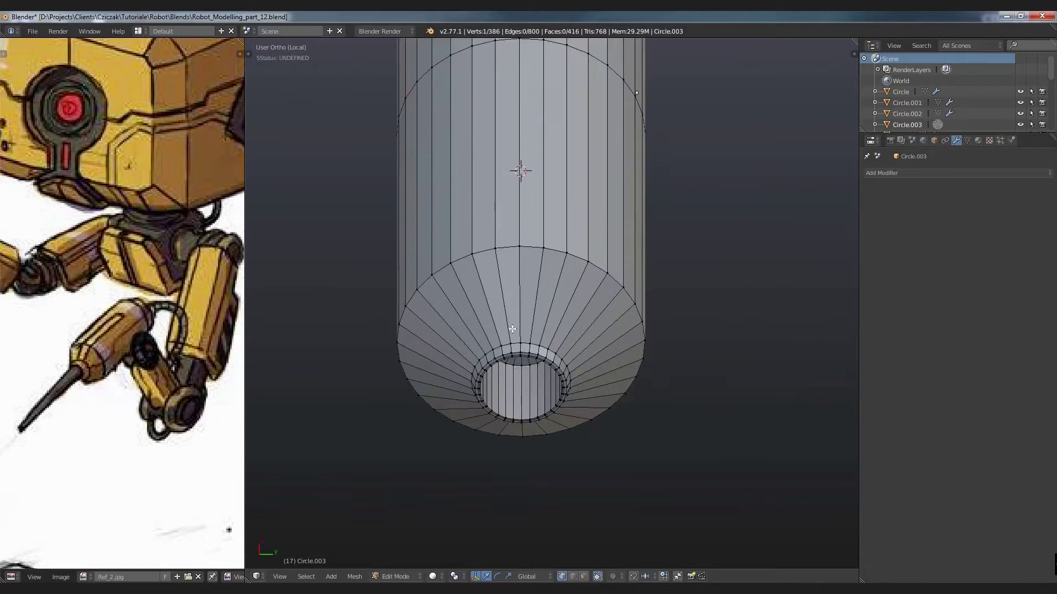
scroll(500, 449, "up", 2)
Switch to face select mode and set the view to Front Ortho with nothing selected.
left_click(584, 576)
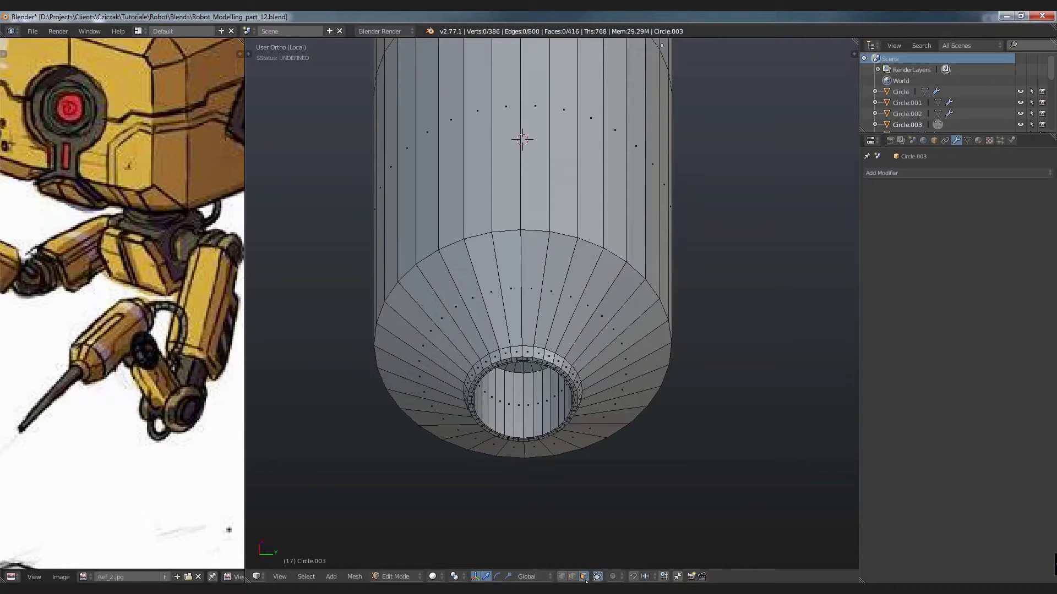
scroll(554, 333, "down", 4)
mouse_move(553, 332)
middle_mouse_down()
mouse_move(544, 358)
mouse_move(516, 344)
middle_mouse_up()
scroll(549, 212, "down", 4)
right_click(548, 212)
middle_click_drag(578, 318, 482, 375)
key("KP_3")
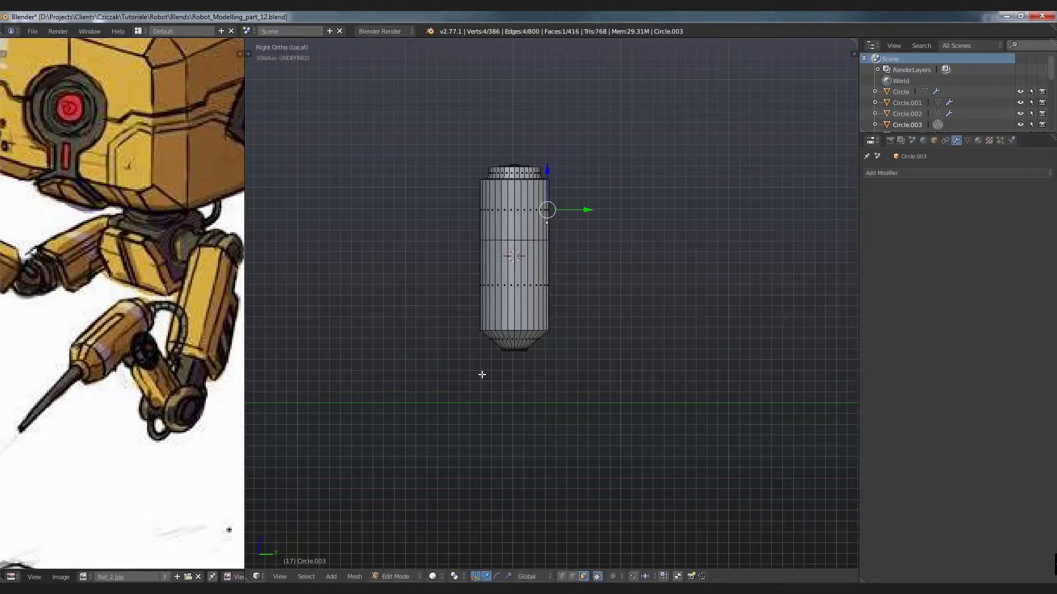
key("KP_1")
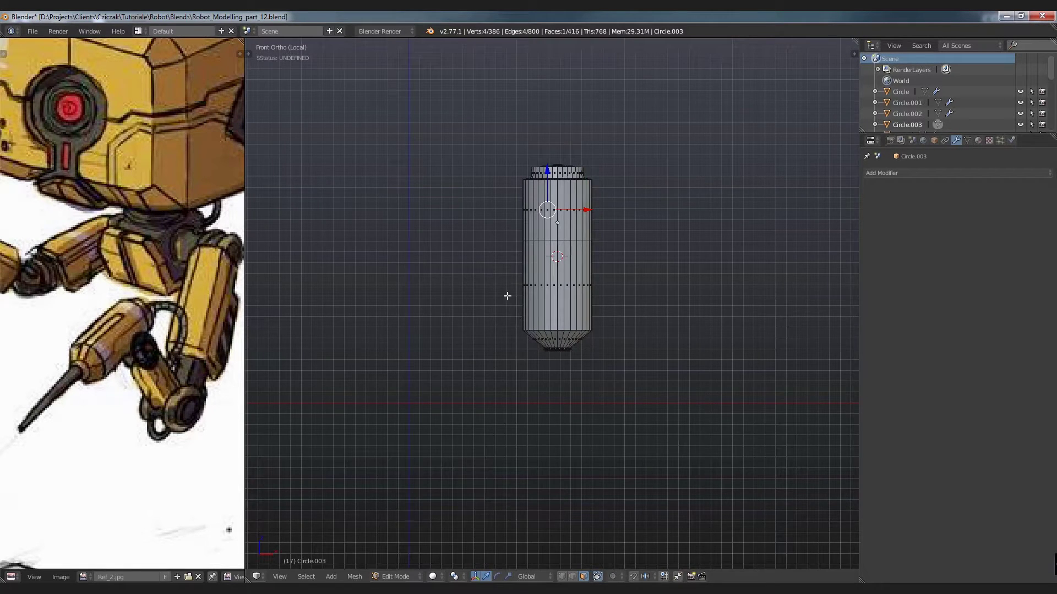
scroll(507, 296, "up", 4)
key("a")
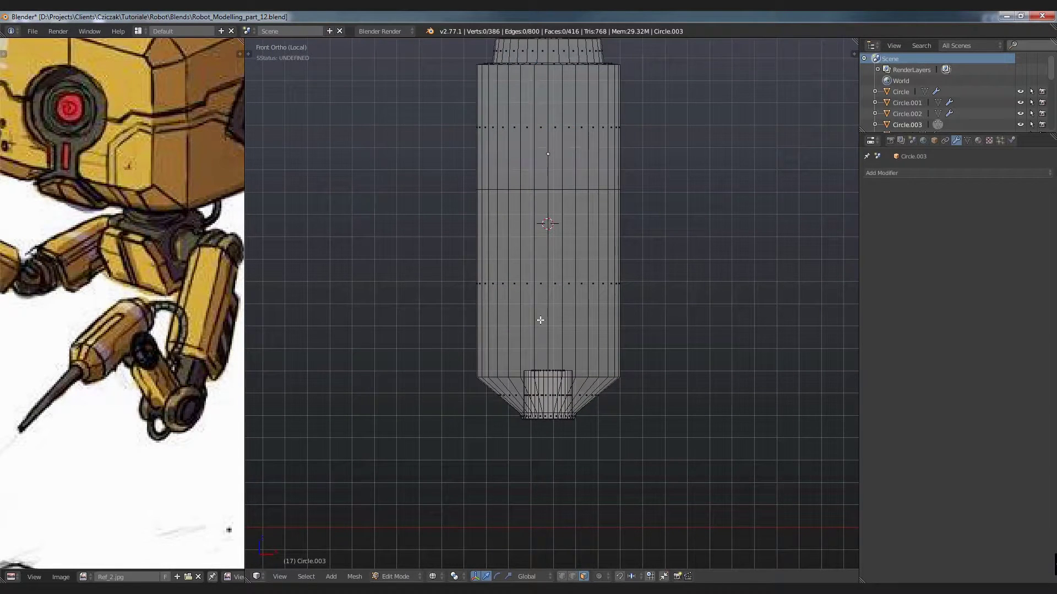
Add a loop cut just below the top shoulder and select the top edge loop.
key("b")
key("ctrl+r")
left_click(548, 121)
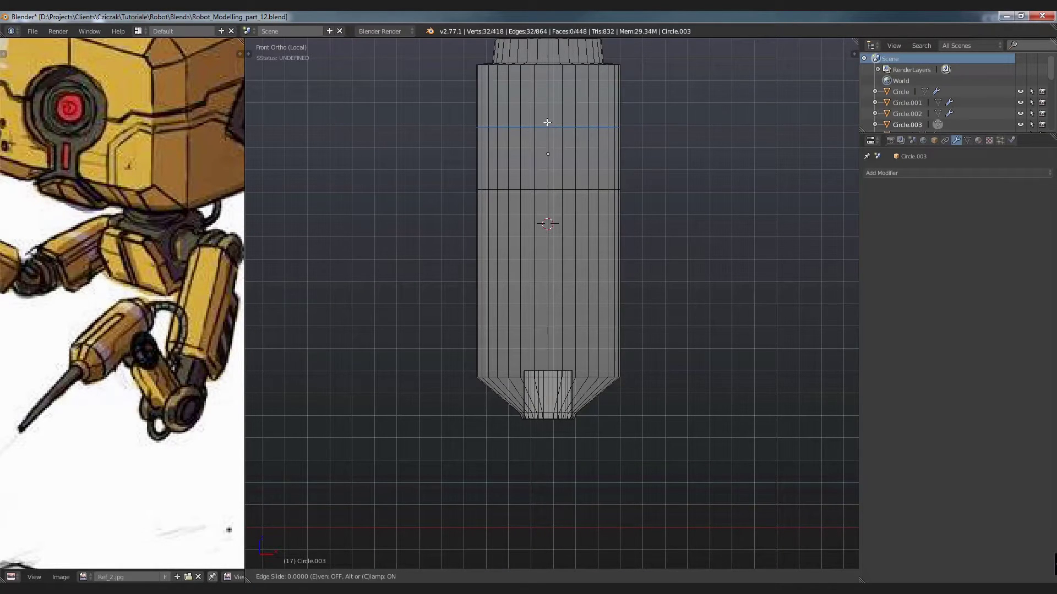
left_click(548, 76)
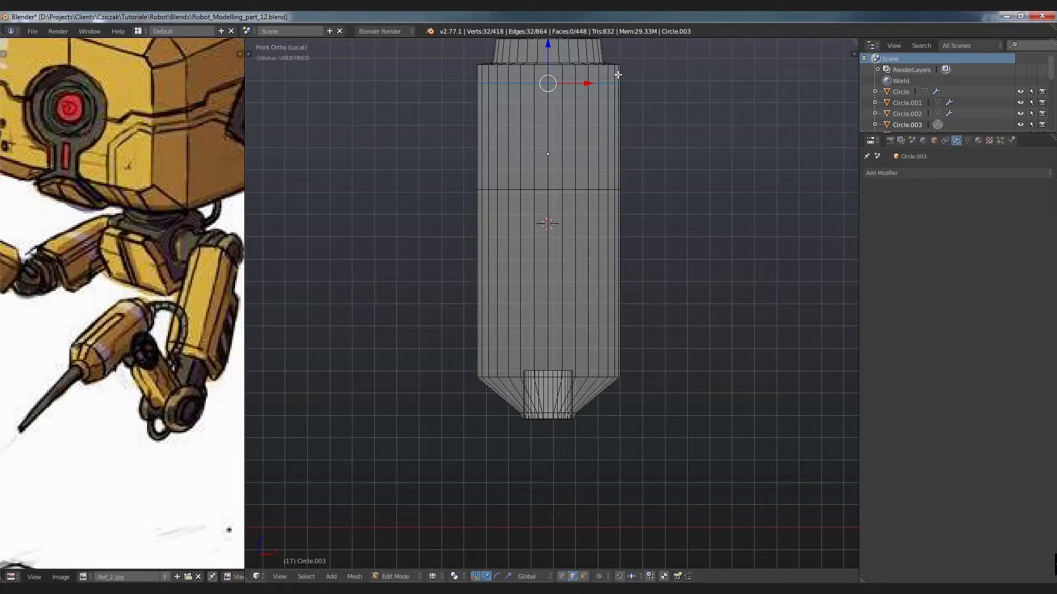
scroll(535, 62, "up", 4)
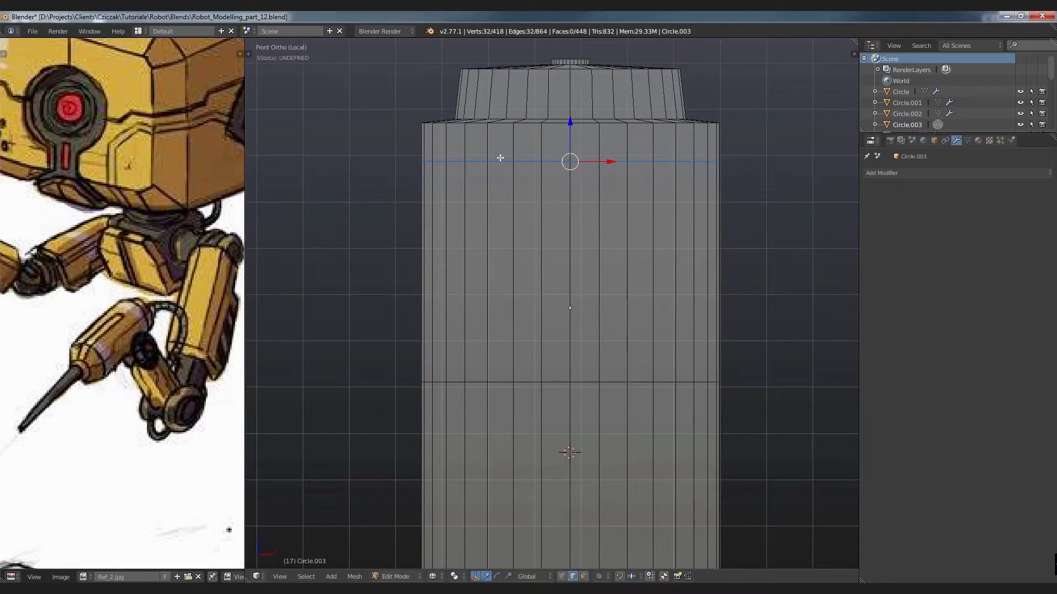
scroll(475, 143, "up", 4)
right_click(486, 109)
right_click(478, 109, "alt")
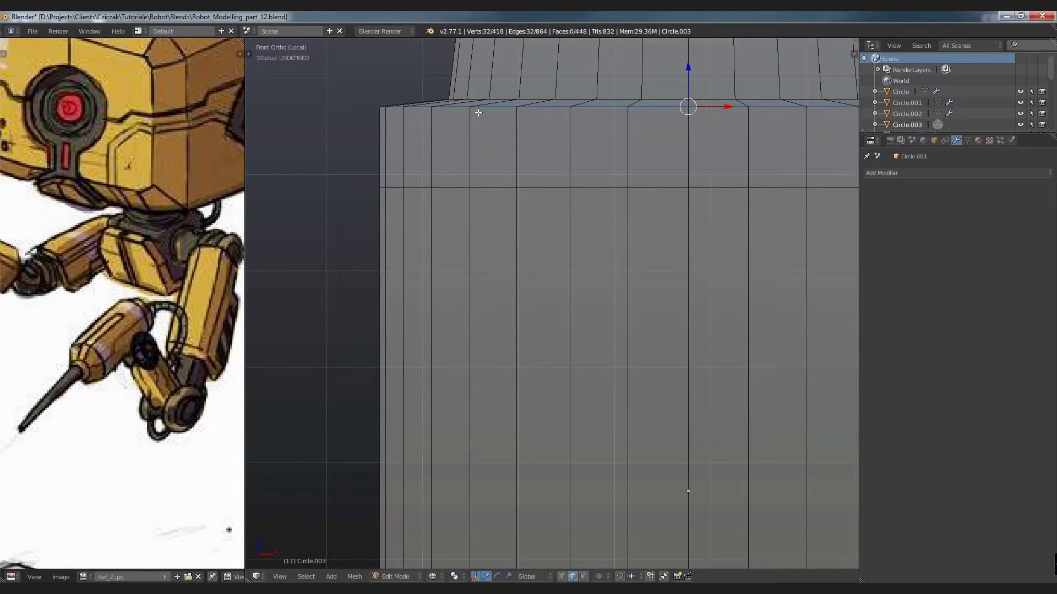
Add a second loop cut just above the tapered bottom, then return to Front Ortho view.
scroll(536, 108, "down", 3)
middle_click_drag(536, 109, 511, 130)
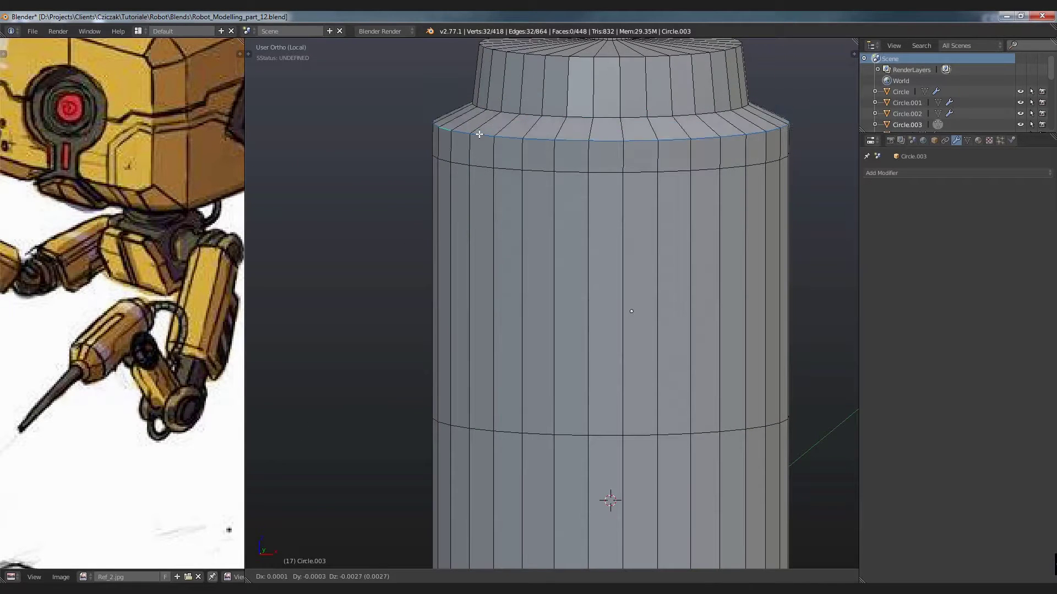
scroll(495, 110, "down", 6)
scroll(543, 321, "up", 5)
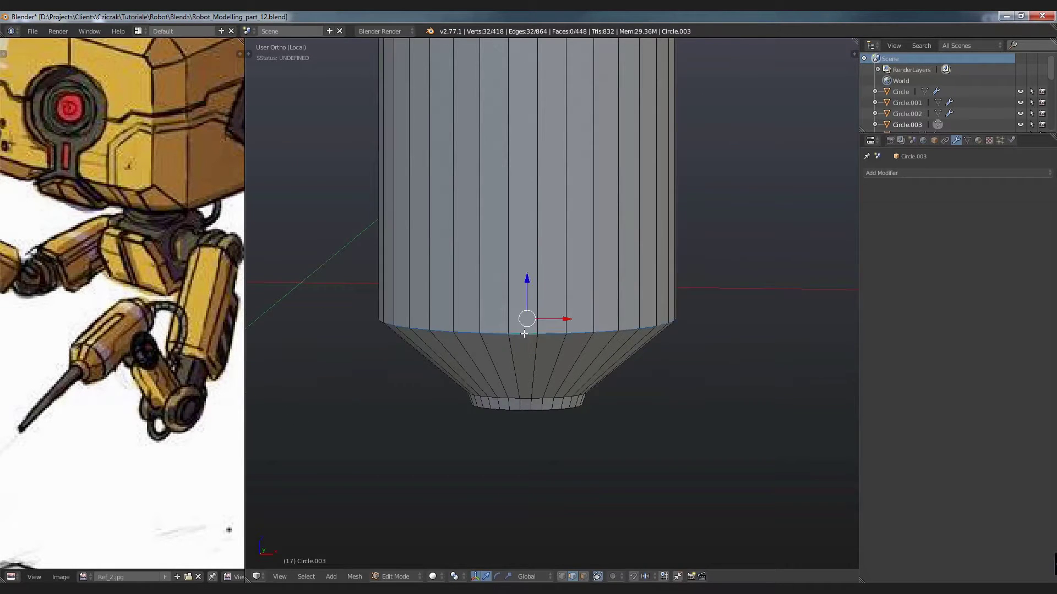
scroll(561, 253, "down", 3)
key("ctrl+r")
left_click(561, 253)
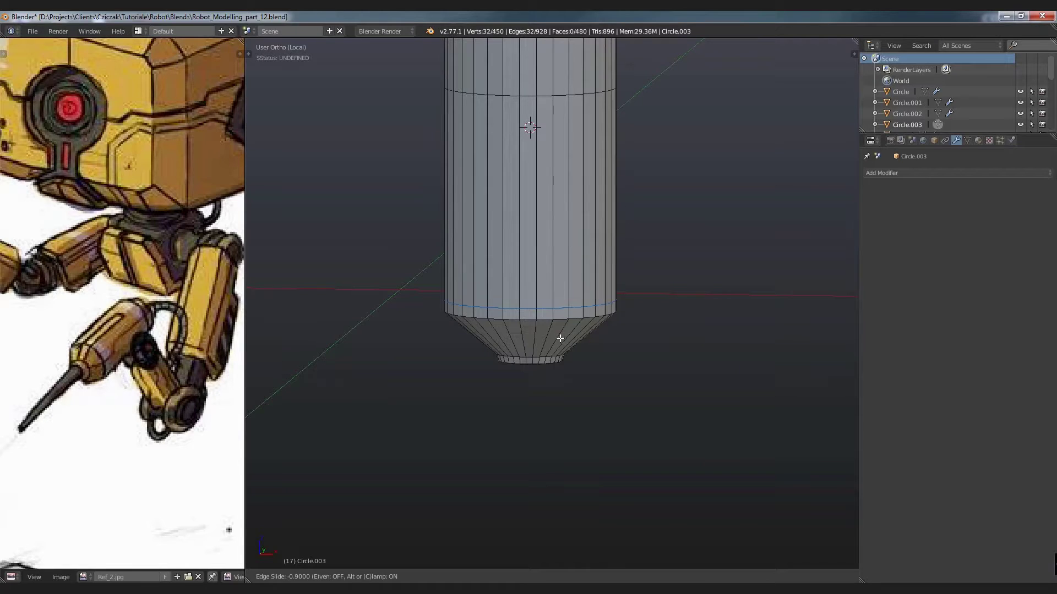
left_click(561, 339)
key("KP_1")
scroll(567, 322, "down", 1)
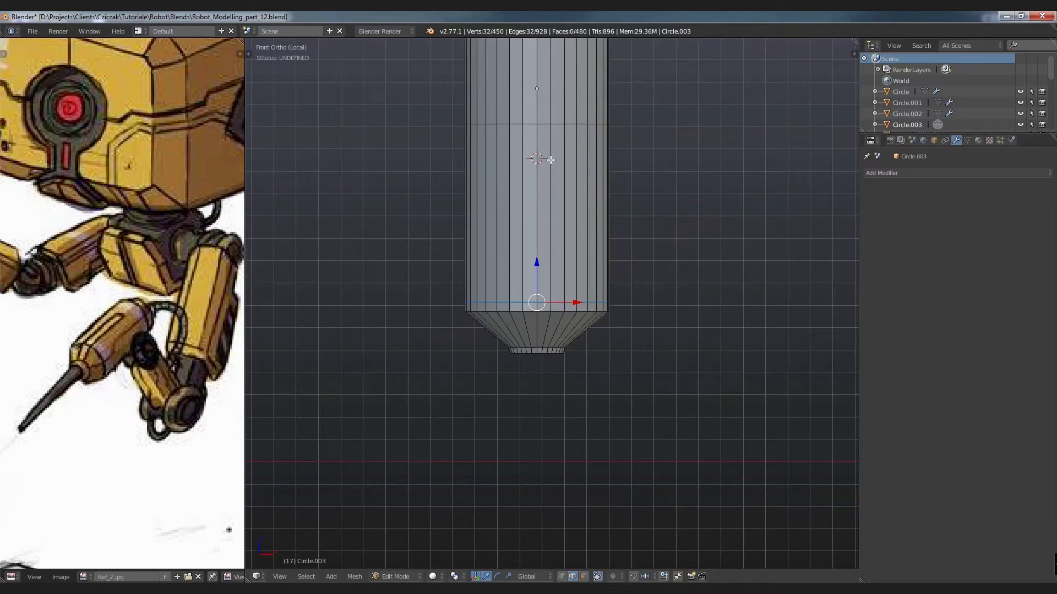
scroll(570, 265, "down", 1)
In front wireframe view with face select mode, box-select a block of faces on the cylinder's left side.
key("z")
key("a")
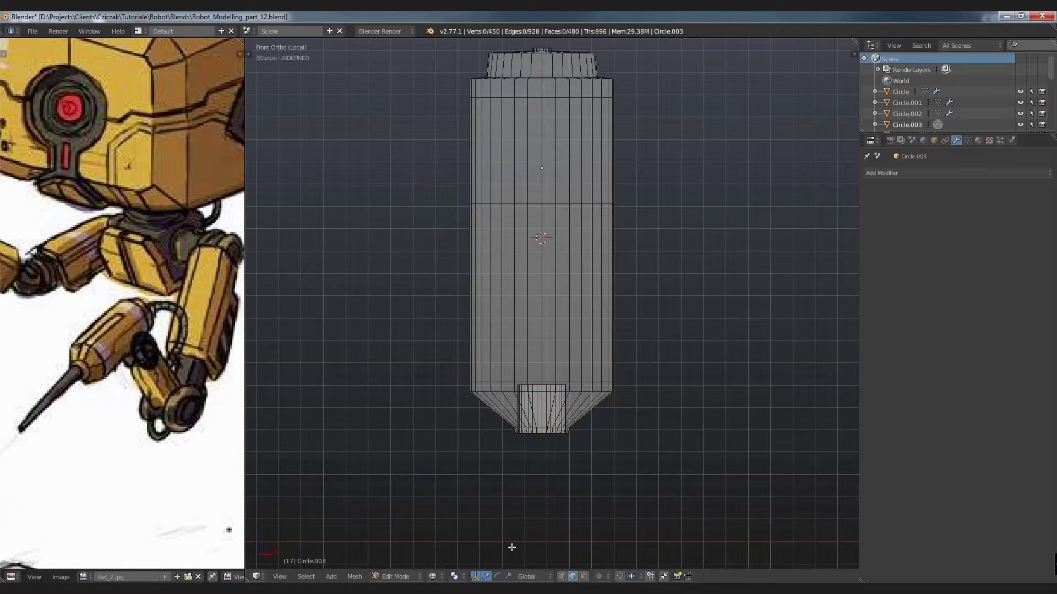
left_click(583, 577)
key("b")
left_click_drag(418, 112, 549, 370)
mouse_move(549, 369)
middle_mouse_down()
mouse_move(640, 204)
mouse_move(701, 215)
mouse_move(630, 225)
middle_mouse_up()
key("KP_3")
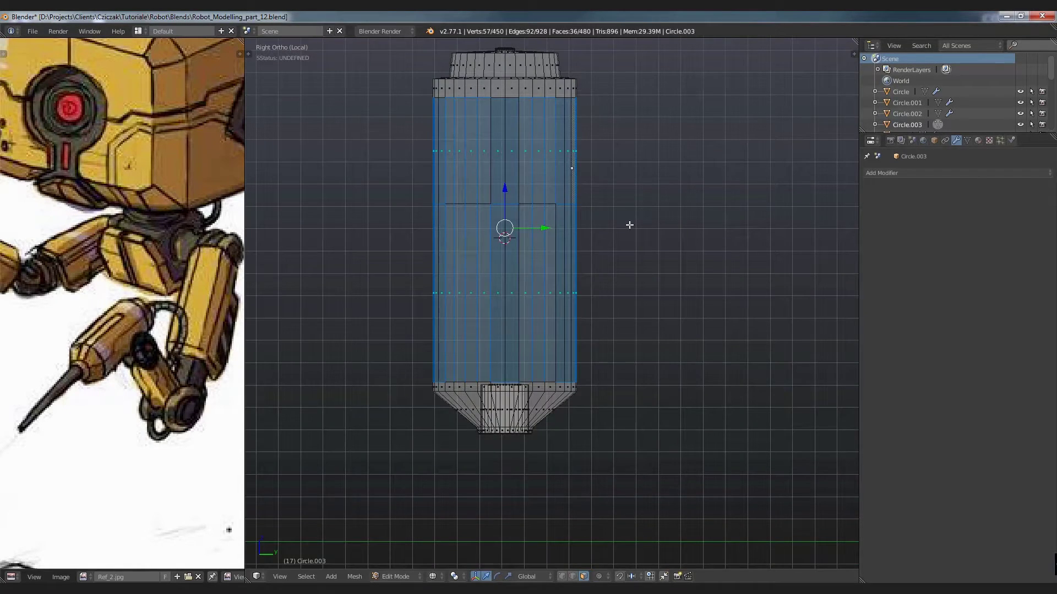
key("KP_1")
Deselect the inner columns to leave a narrow left strip, adding its bottom faces.
key("b")
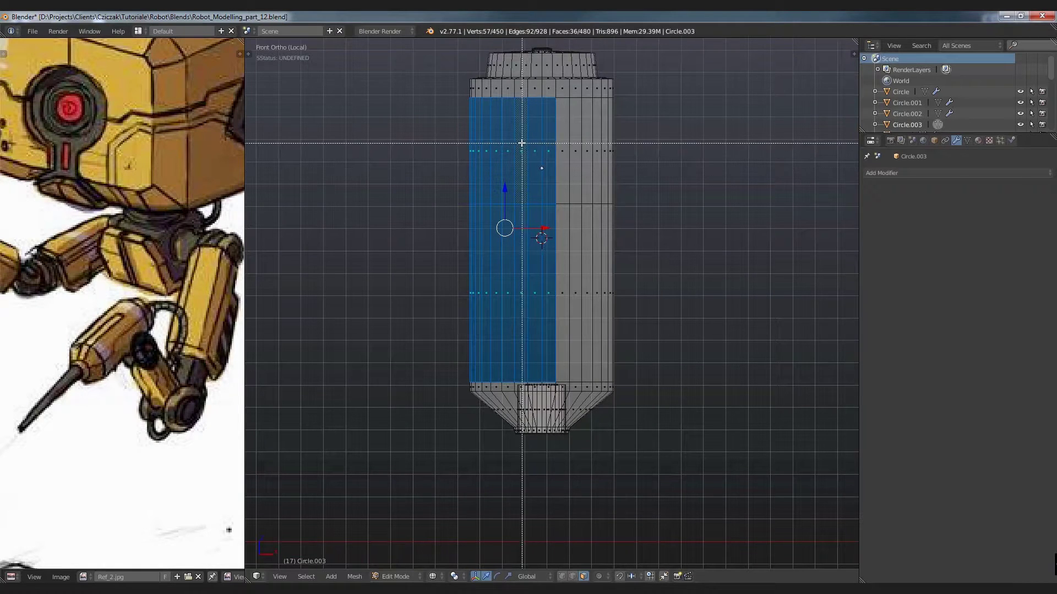
left_click_drag(518, 142, 593, 443)
middle_click_drag(594, 443, 597, 460)
mouse_move(481, 287)
middle_mouse_down()
mouse_move(629, 222)
mouse_move(632, 201)
mouse_move(609, 215)
mouse_move(614, 221)
middle_mouse_up()
key("KP_1")
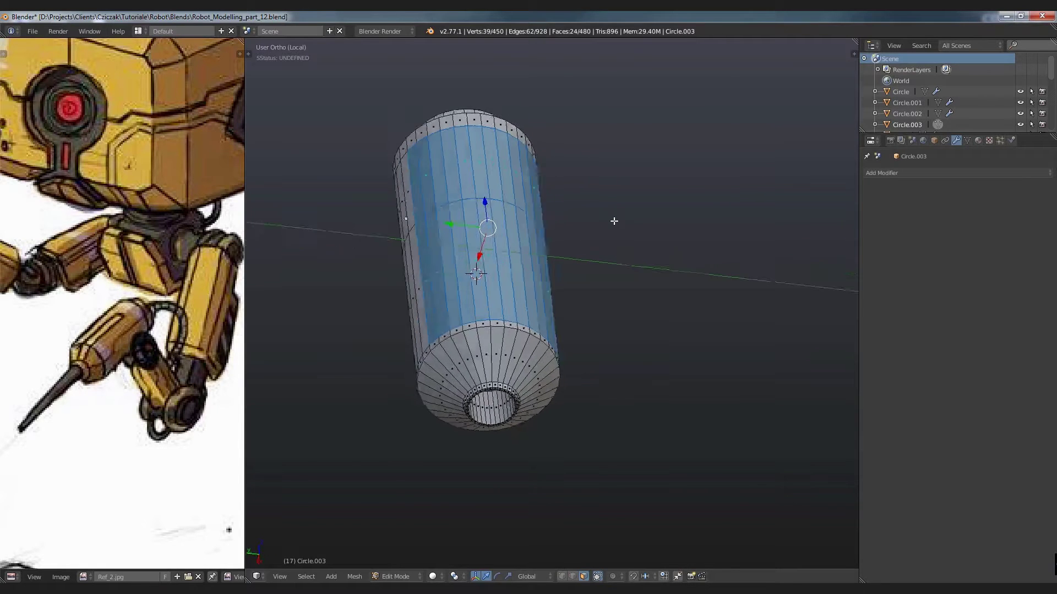
key("b")
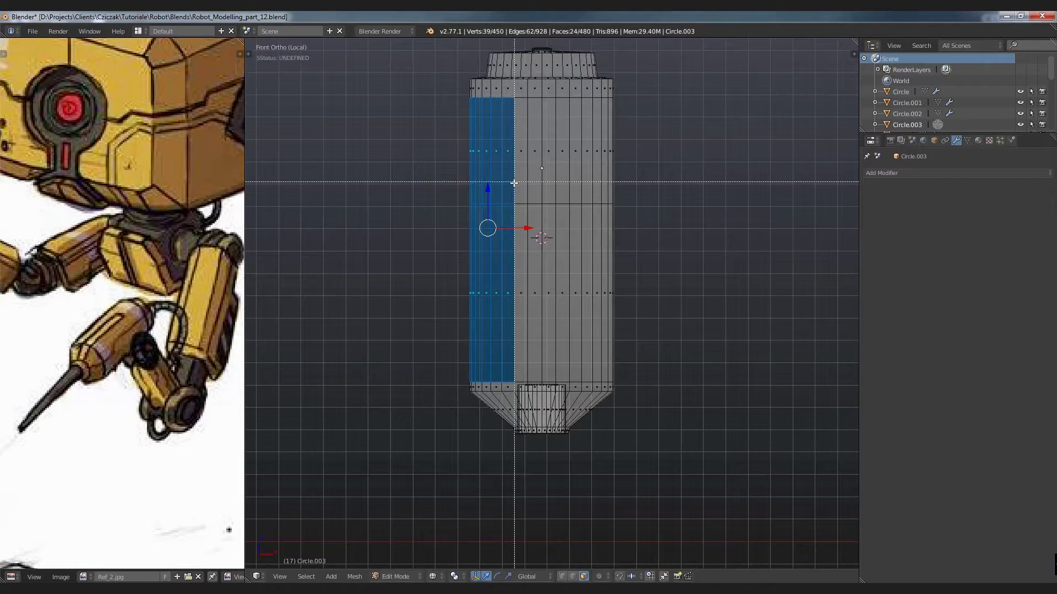
middle_click_drag(491, 140, 562, 395)
scroll(562, 394, "up", 3)
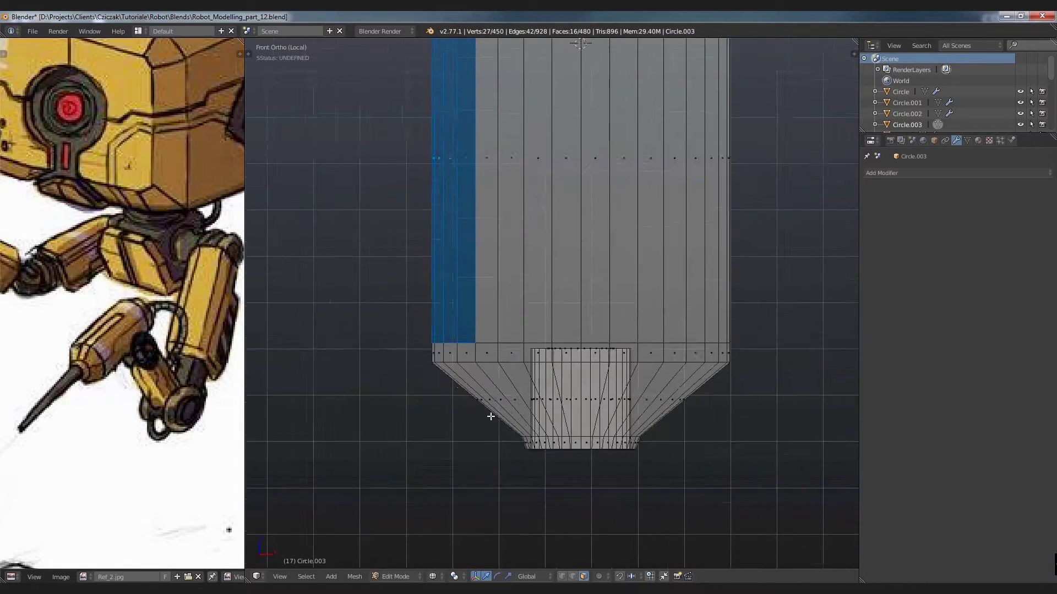
scroll(488, 415, "up", 2)
key("b")
left_click_drag(405, 336, 465, 404)
scroll(485, 386, "up", 1)
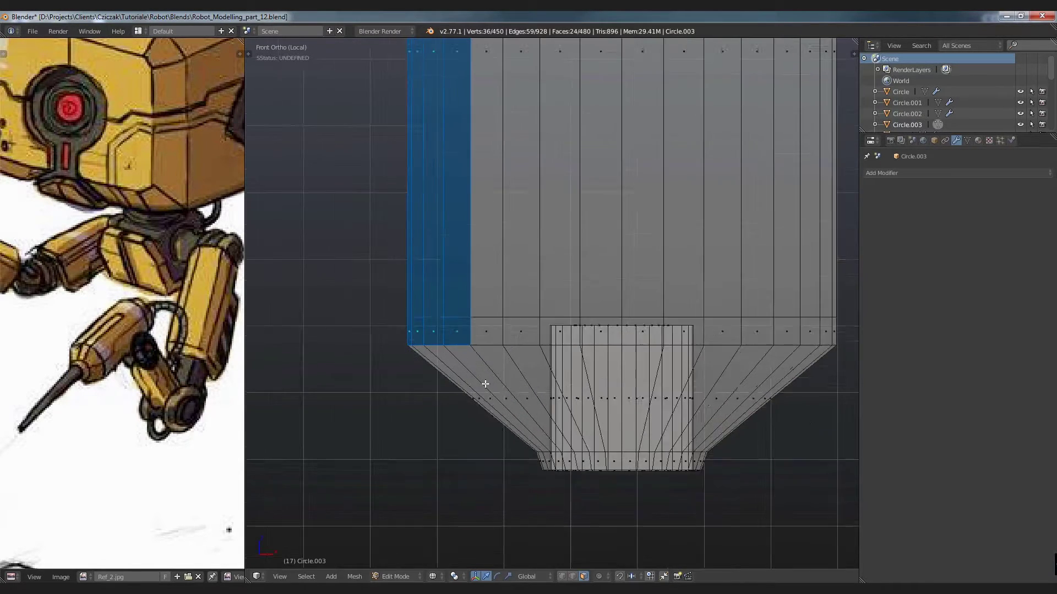
scroll(484, 386, "up", 1)
Circle-select the cone faces below the strip and inset the whole selection.
key("c")
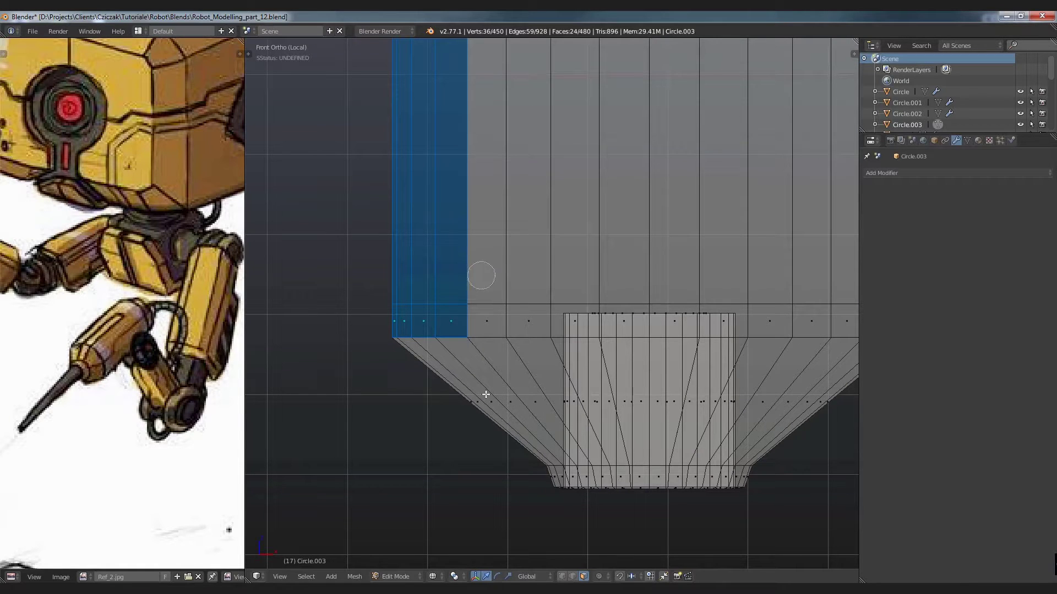
left_click_drag(498, 408, 470, 404)
right_click(471, 404)
mouse_move(472, 380)
middle_mouse_down()
mouse_move(538, 134)
mouse_move(479, 167)
mouse_move(477, 378)
middle_mouse_up()
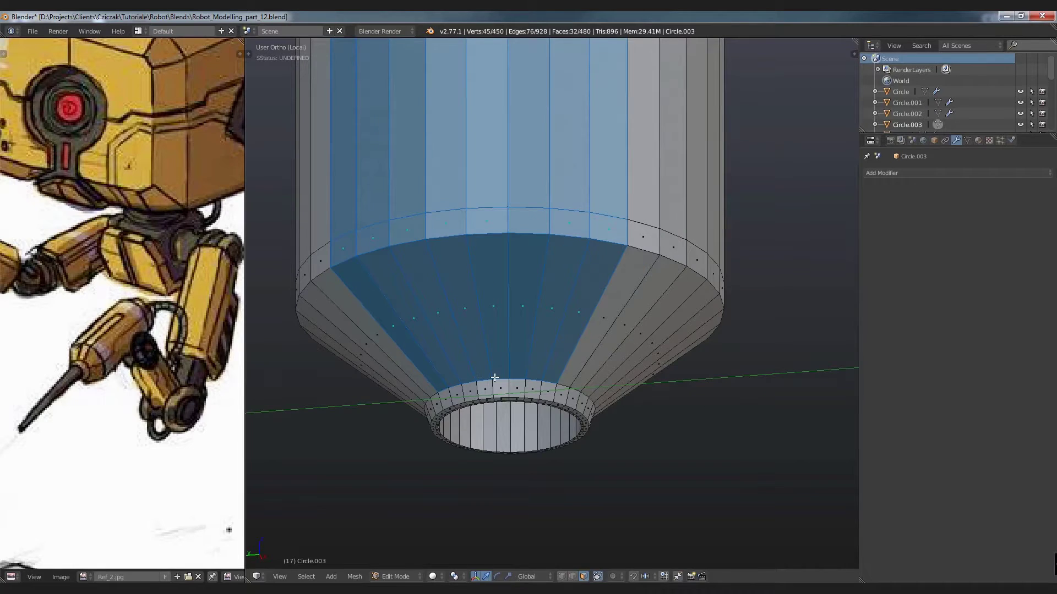
scroll(494, 378, "down", 3)
scroll(501, 341, "down", 2)
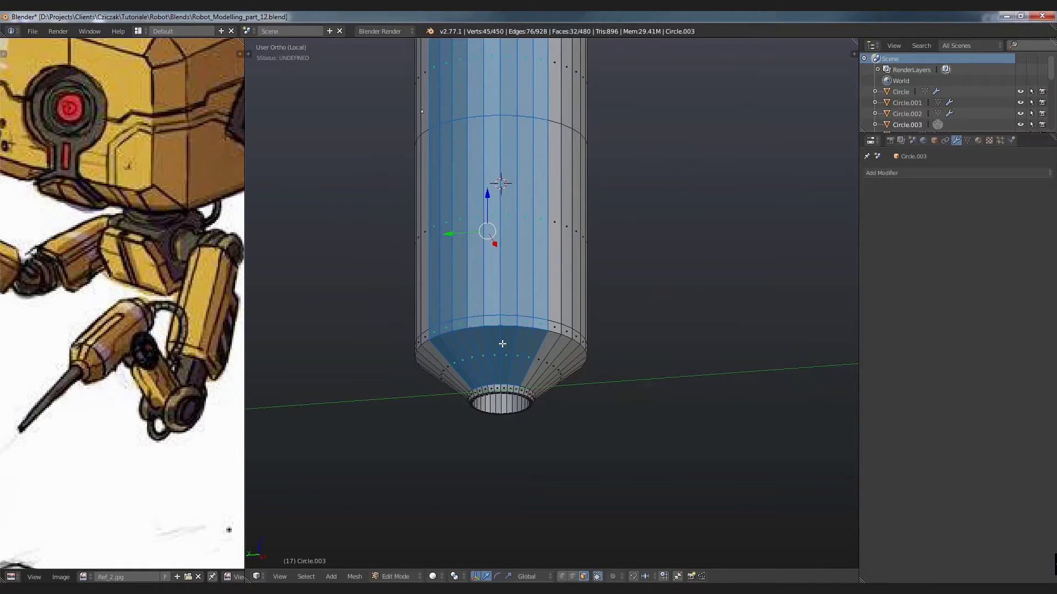
scroll(502, 344, "down", 3)
scroll(502, 344, "down", 1)
scroll(538, 358, "up", 2)
scroll(533, 362, "up", 3)
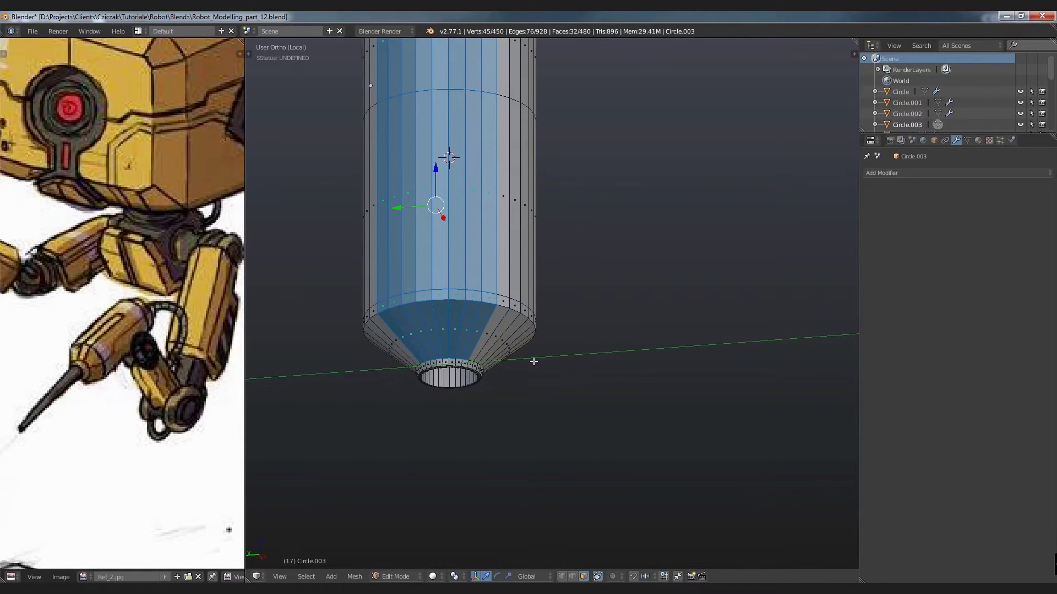
key("i")
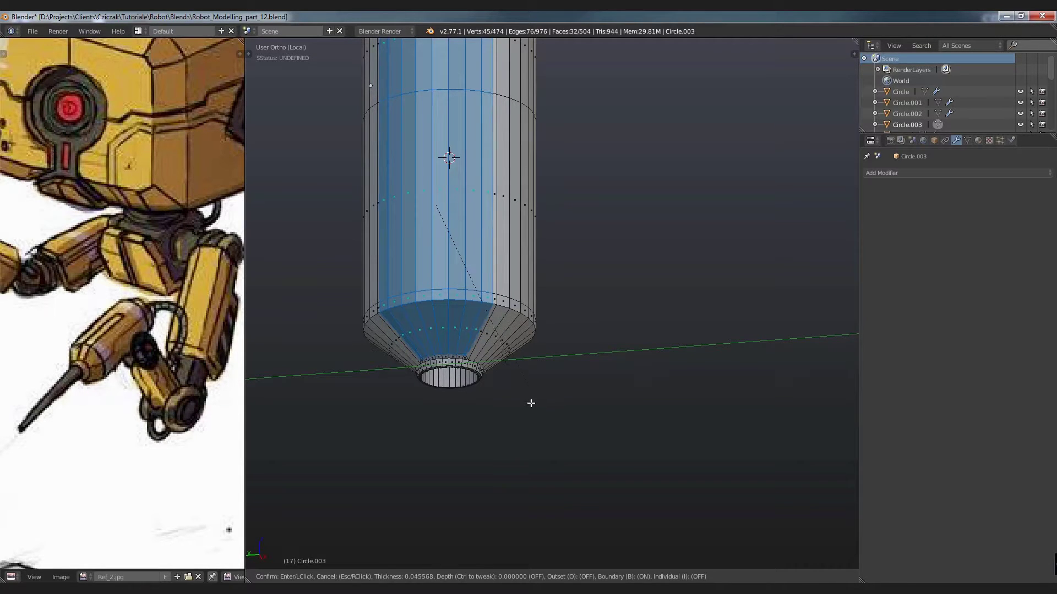
left_click(551, 436)
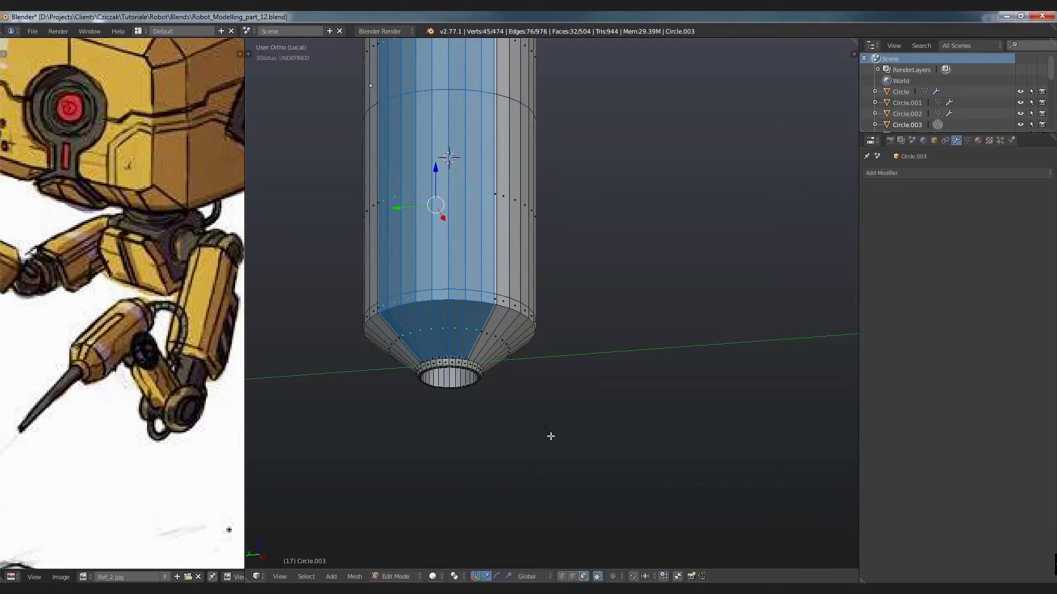
Push the inset faces outward with Alt+S shrink/fatten and leave Edit Mode to check the panel.
middle_click_drag(550, 435, 429, 238)
scroll(427, 232, "up", 2)
middle_click_drag(466, 278, 478, 381)
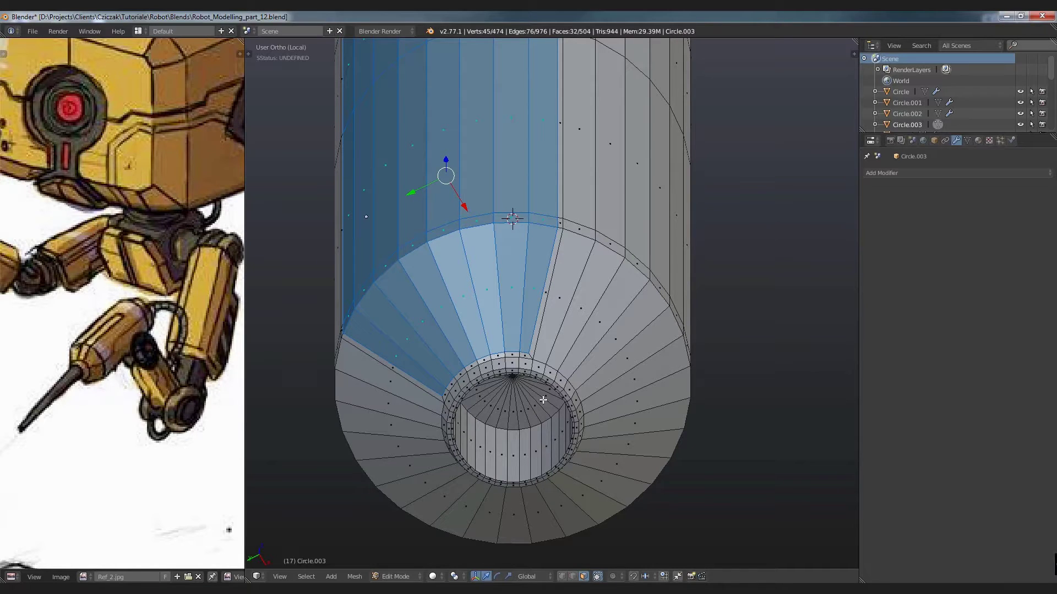
key("alt+s")
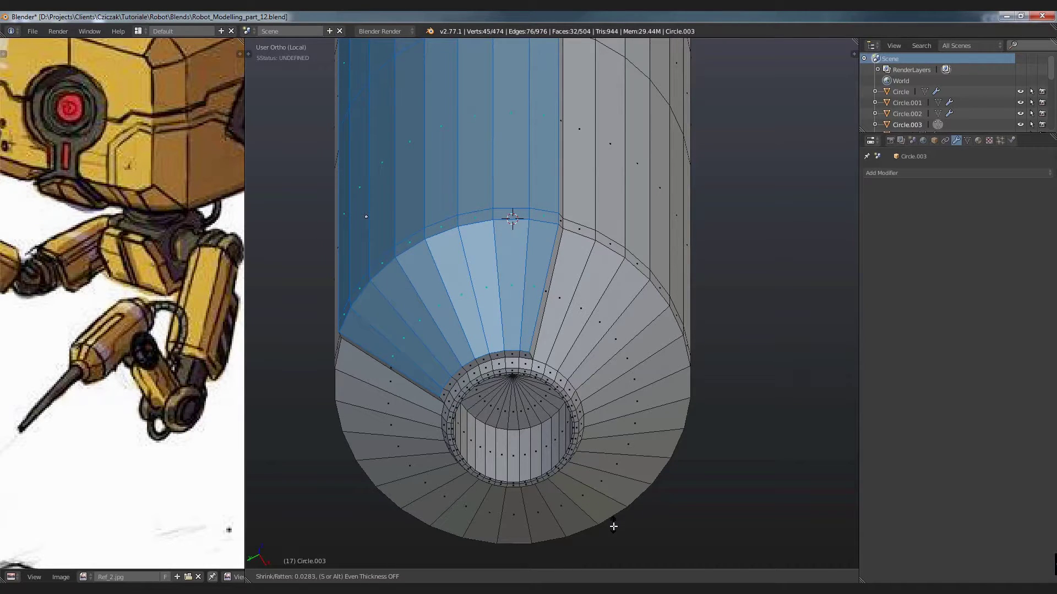
left_click(616, 531)
key("Tab")
scroll(555, 292, "down", 8)
Re-enter Edit Mode on the cylinder and undo the earlier side-panel inset and push.
mouse_move(542, 355)
middle_mouse_down()
mouse_move(531, 377)
mouse_move(642, 316)
mouse_move(642, 278)
mouse_move(538, 291)
mouse_move(587, 353)
middle_mouse_up()
scroll(545, 287, "up", 3)
scroll(471, 444, "up", 5)
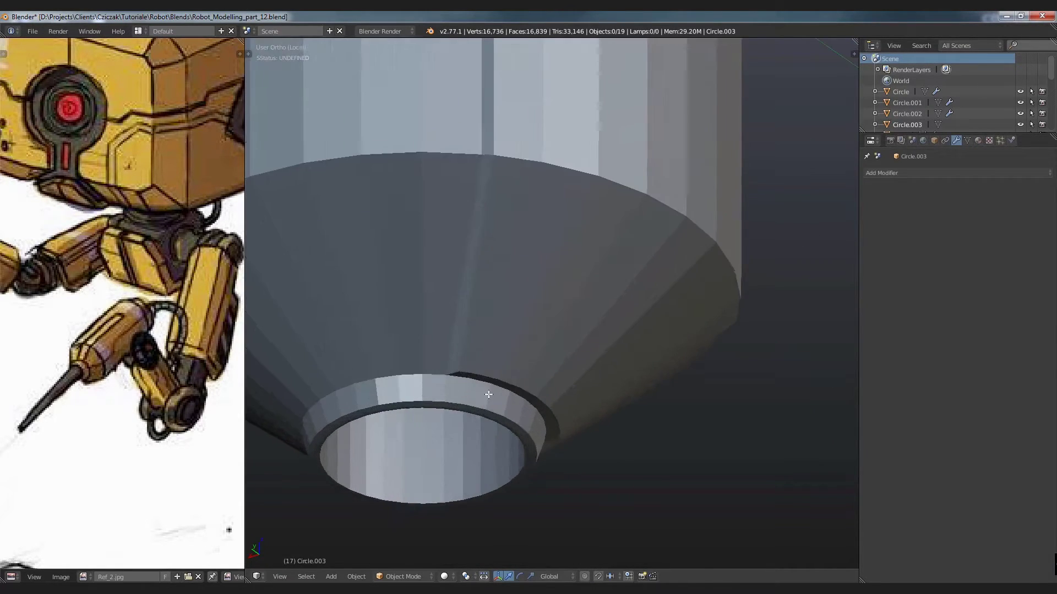
key("Tab")
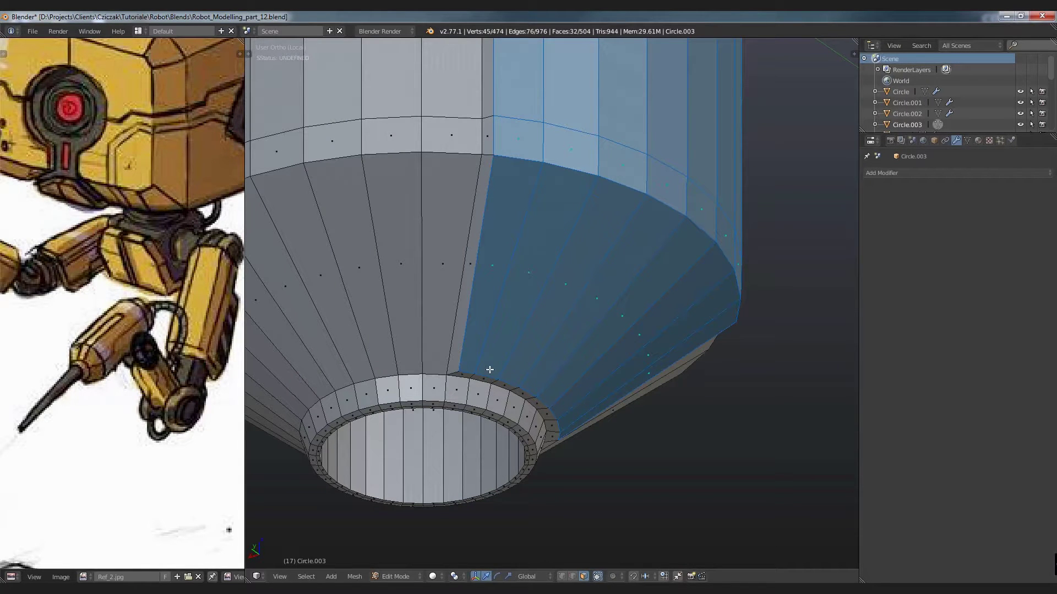
key("a")
scroll(489, 370, "down", 2)
scroll(490, 366, "down", 3)
scroll(492, 362, "up", 2)
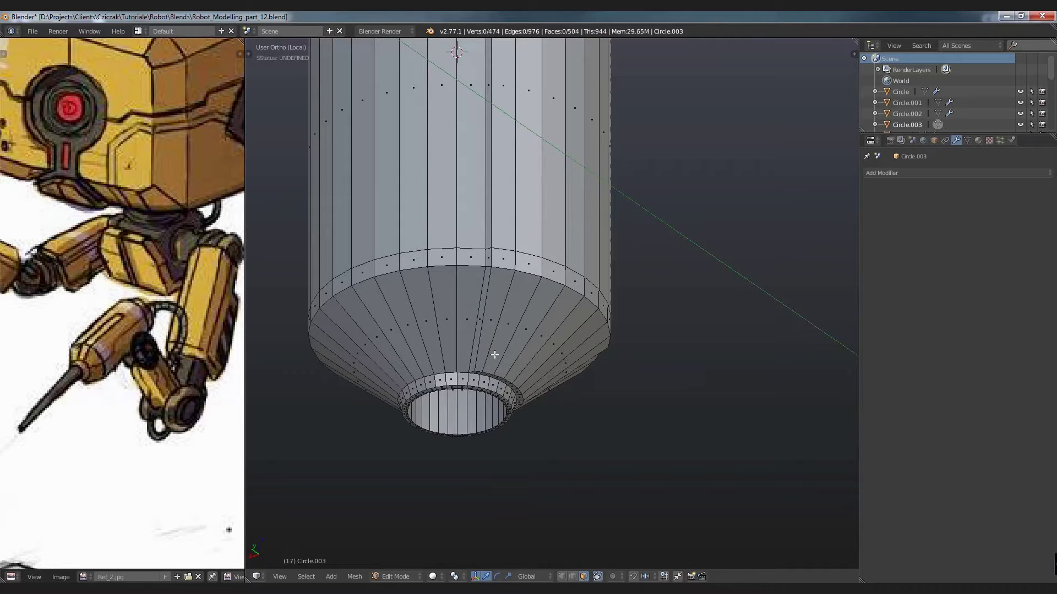
key("ctrl+z")
key("ctrl+z")
key("ctrl+z")
Deselect the cone faces and the strip's bottom row, leaving only straight body faces.
mouse_move(543, 361)
middle_mouse_down()
mouse_move(547, 319)
mouse_move(531, 314)
mouse_move(605, 352)
middle_mouse_up()
key("c")
key("Escape")
left_click(538, 245, "alt+shift")
middle_click_drag(557, 217, 546, 328)
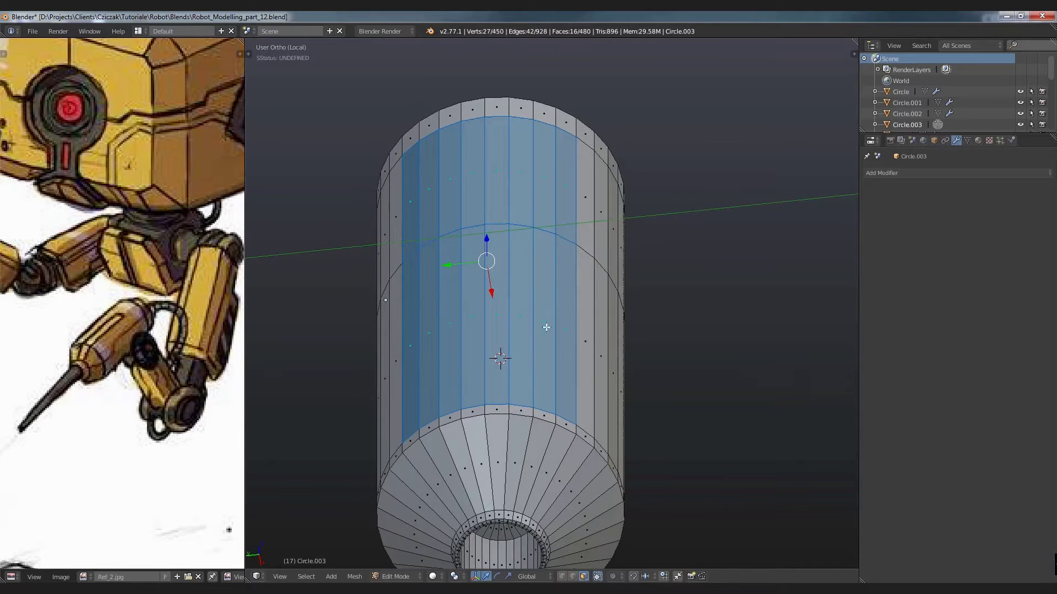
Inset the body faces and push them outward along their normals with Alt+S.
key("i")
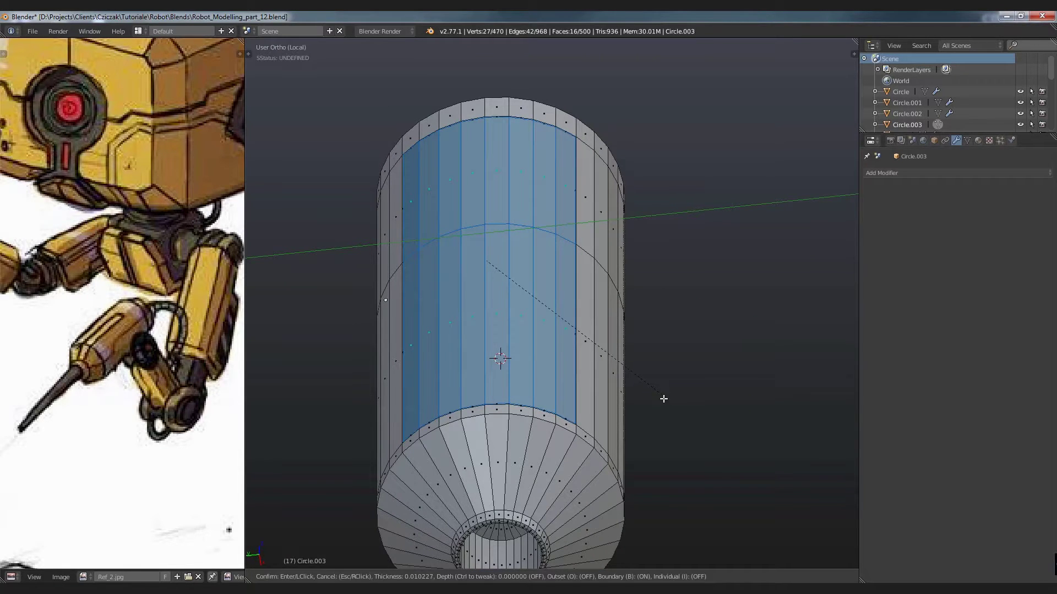
left_click(540, 333)
mouse_move(520, 362)
middle_mouse_down()
mouse_move(543, 316)
mouse_move(598, 380)
middle_mouse_up()
key("alt+s")
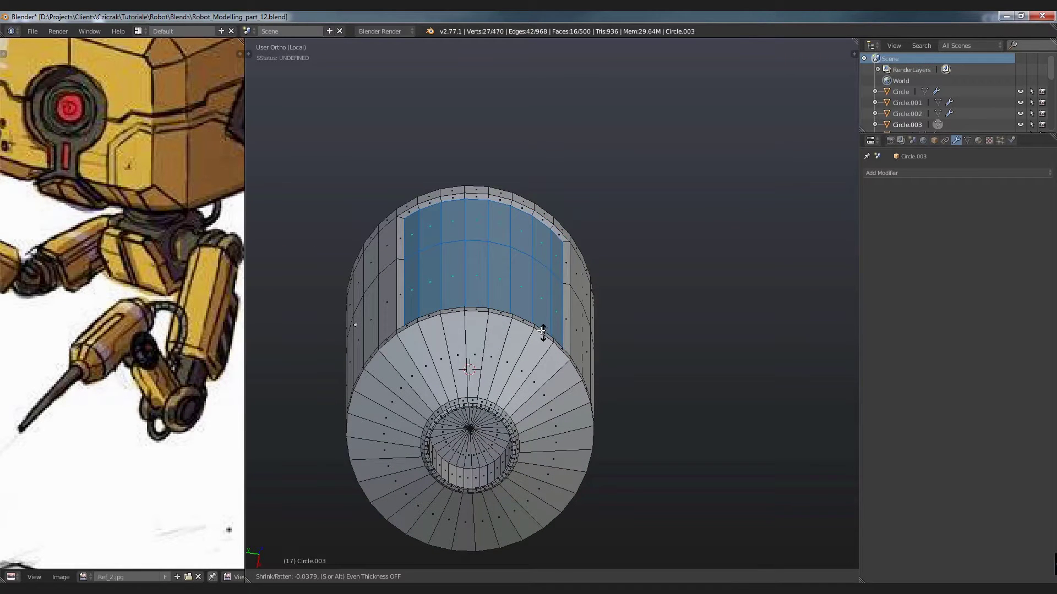
left_click(685, 529)
key("Tab")
mouse_move(570, 348)
middle_mouse_down()
mouse_move(452, 386)
mouse_move(634, 433)
mouse_move(554, 408)
mouse_move(548, 420)
mouse_move(503, 407)
mouse_move(447, 478)
mouse_move(456, 499)
mouse_move(500, 497)
middle_mouse_up()
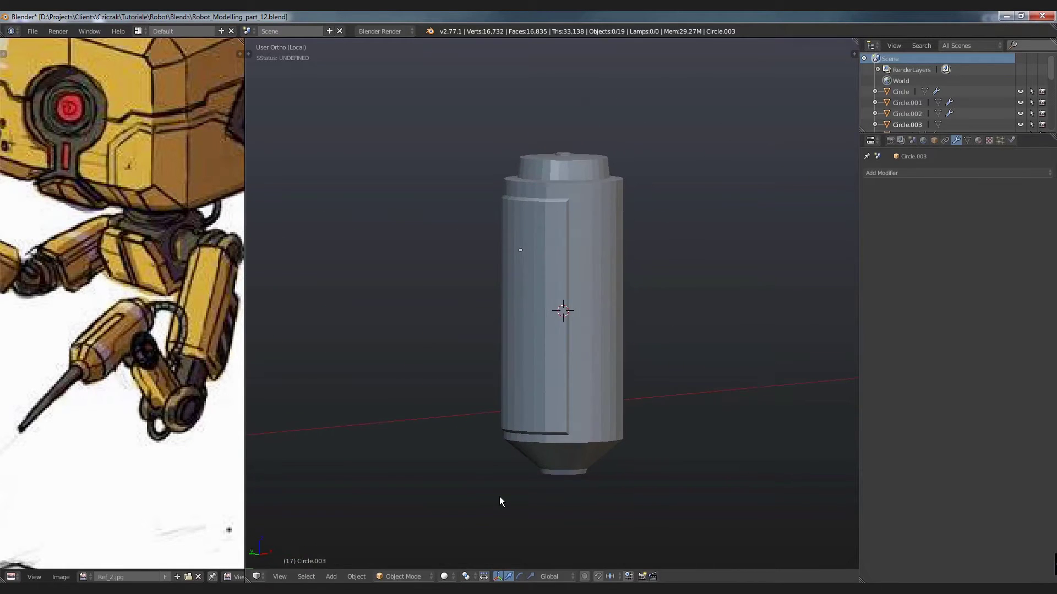
scroll(560, 300, "up", 2, "shift")
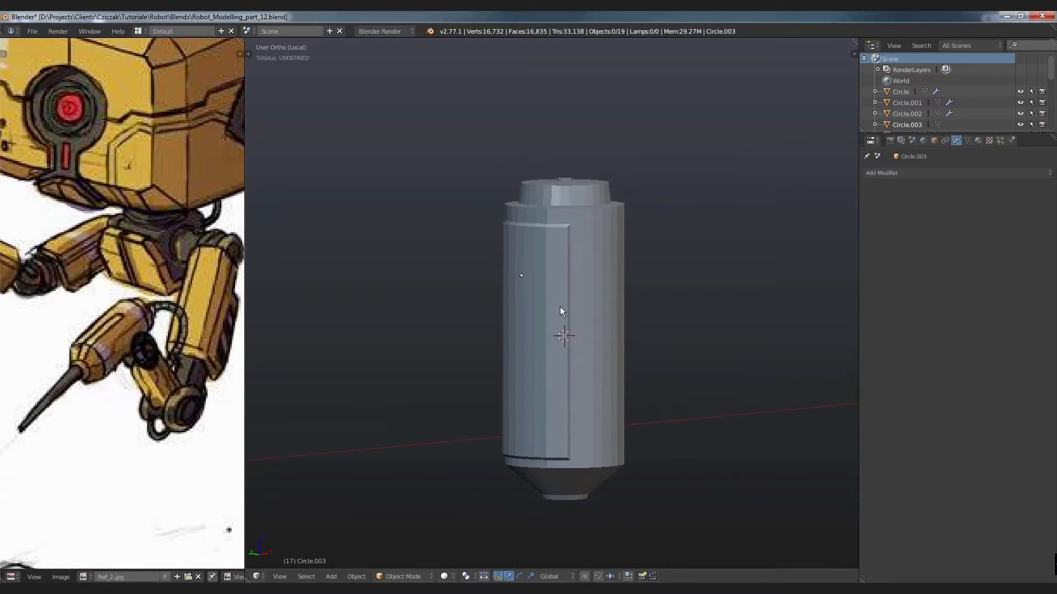
mouse_move(496, 318)
middle_mouse_down()
mouse_move(778, 307)
mouse_move(682, 325)
mouse_move(553, 289)
mouse_move(536, 202)
mouse_move(526, 427)
mouse_move(467, 382)
mouse_move(498, 365)
mouse_move(522, 305)
middle_mouse_up()
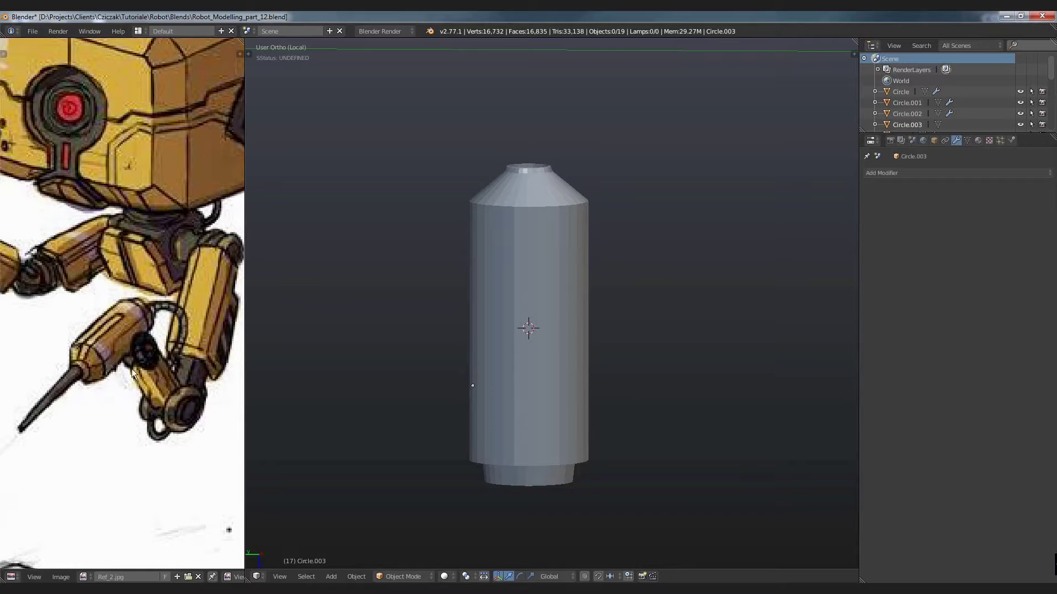
In front view, box-select the four middle front faces of the cylinder.
key("Tab")
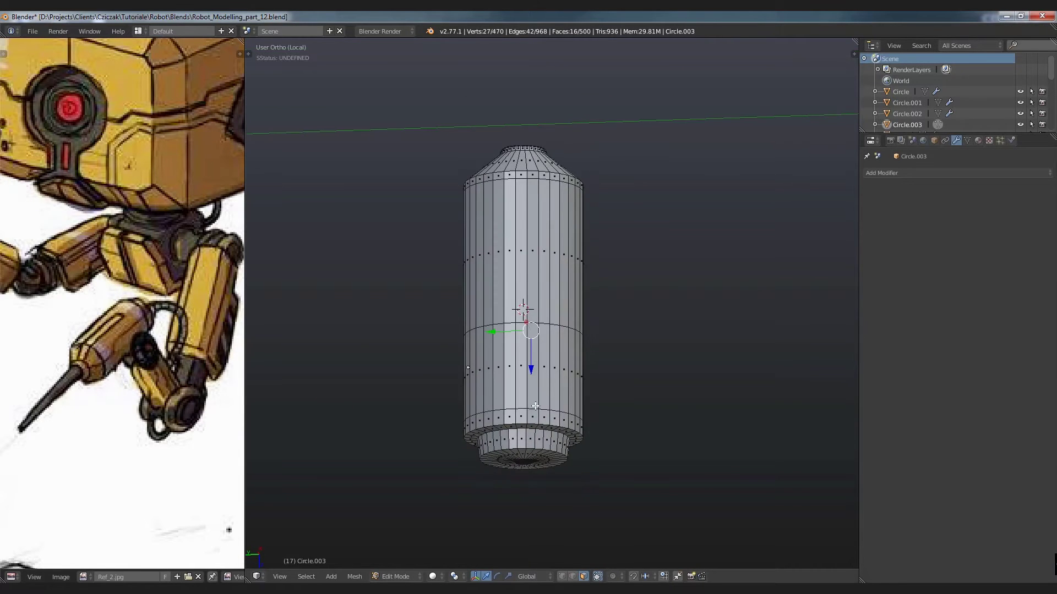
scroll(540, 423, "up", 2)
key("a")
key("b")
key("Escape")
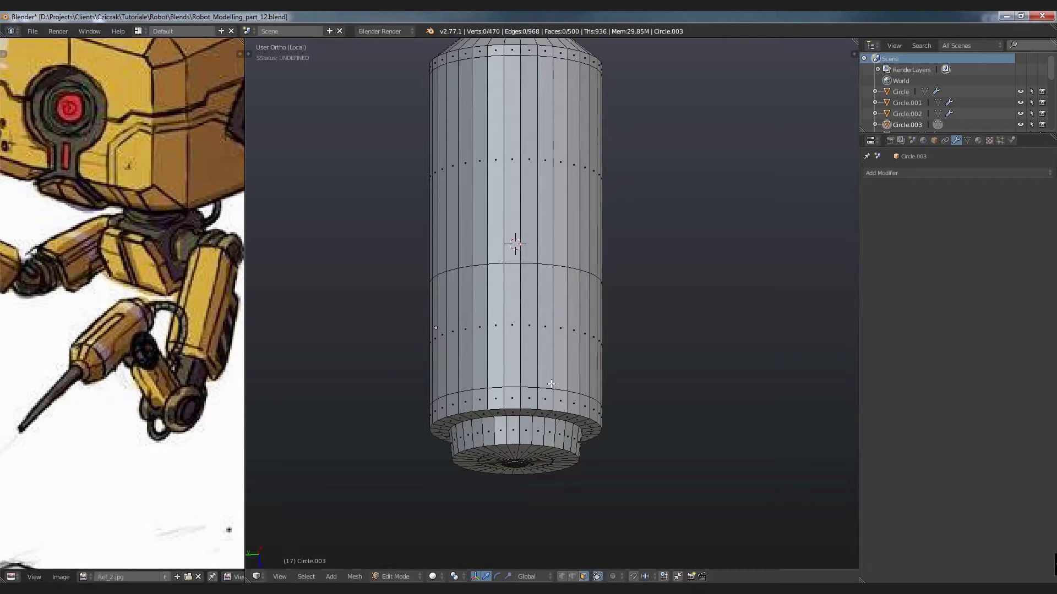
key("KP_1")
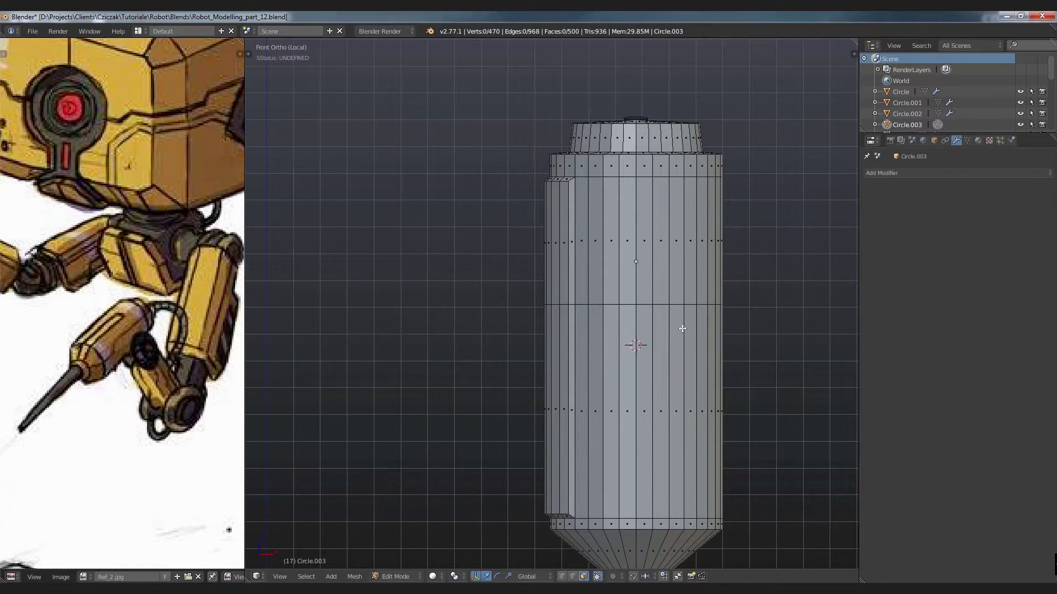
scroll(612, 226, "up", 3)
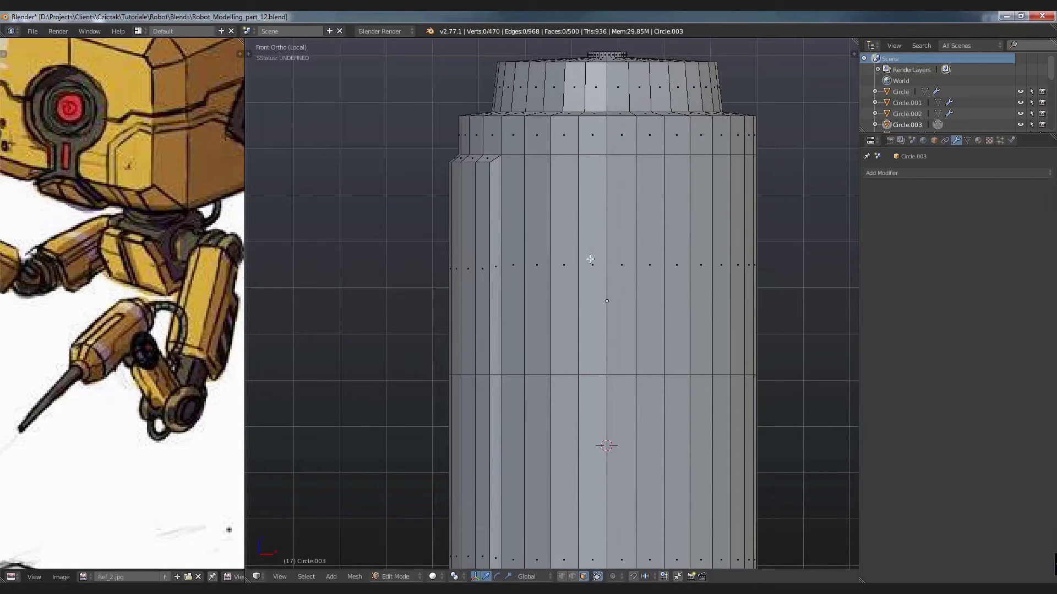
left_click_drag(589, 260, 627, 279)
key("b")
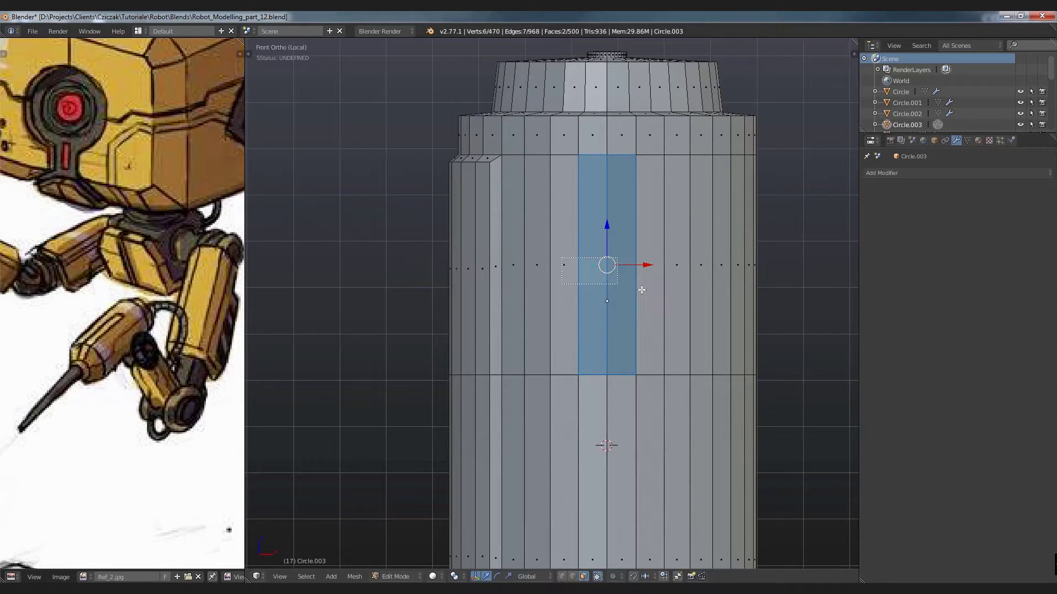
left_click_drag(561, 258, 652, 306)
scroll(651, 307, "down", 4)
mouse_move(652, 306)
middle_mouse_down()
mouse_move(764, 278)
mouse_move(719, 278)
mouse_move(670, 316)
middle_mouse_up()
Exit local view to show the whole robot, then view it from the top in wireframe.
key("KP_Divide")
scroll(670, 316, "up", 2)
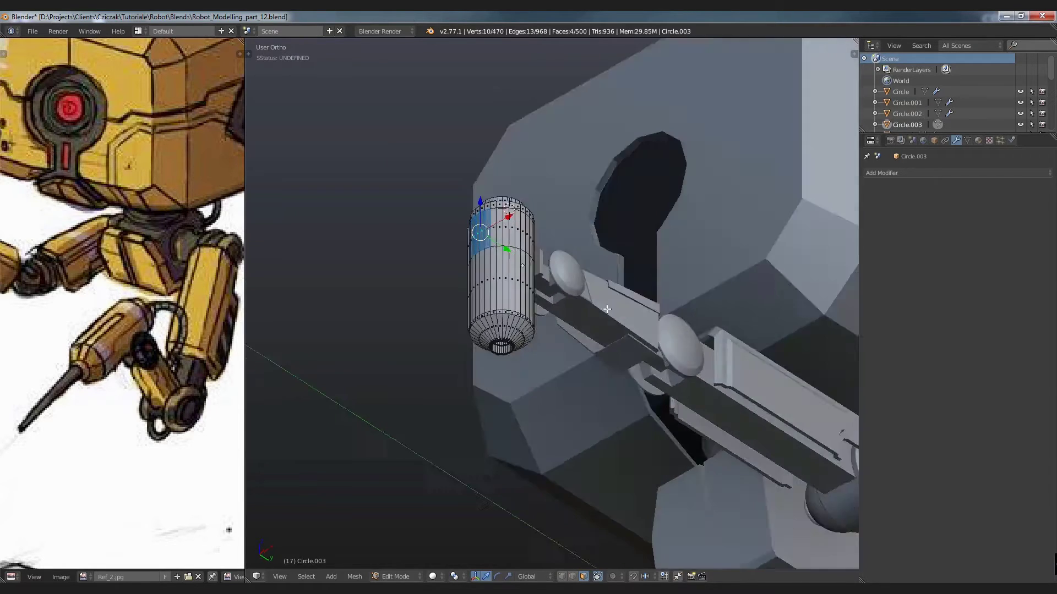
scroll(536, 288, "up", 2)
key("Tab")
key("KP_3")
mouse_move(651, 314)
middle_mouse_down()
mouse_move(589, 342)
mouse_move(477, 251)
mouse_move(499, 292)
middle_mouse_up()
key("KP_7")
key("z")
scroll(492, 304, "up", 2)
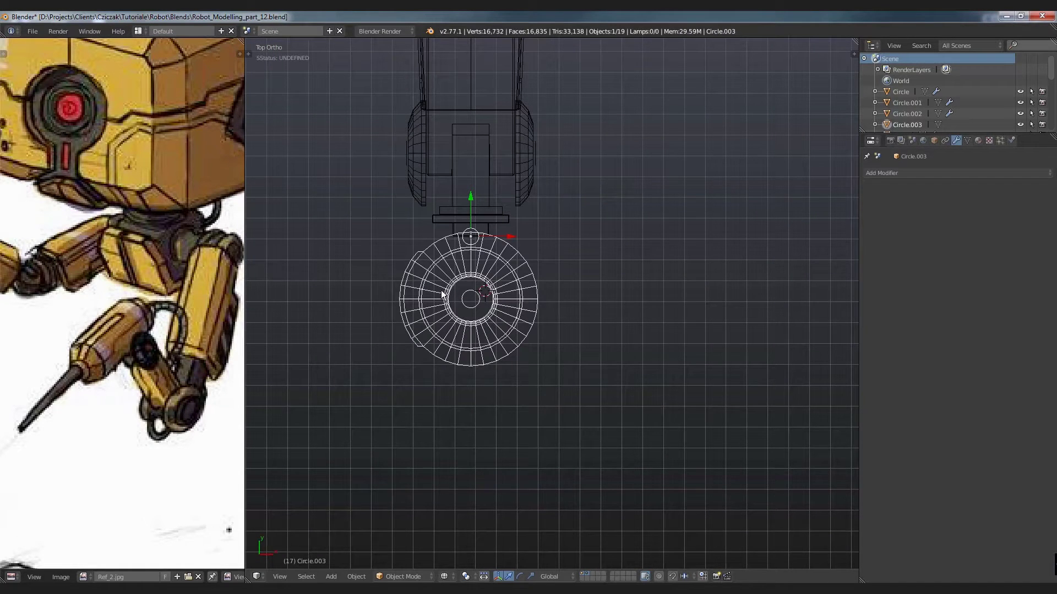
Snap the 3D cursor to the cylinder's centre vertex in vertex select mode.
key("Tab")
key("z")
scroll(466, 302, "up", 6)
left_click(562, 576)
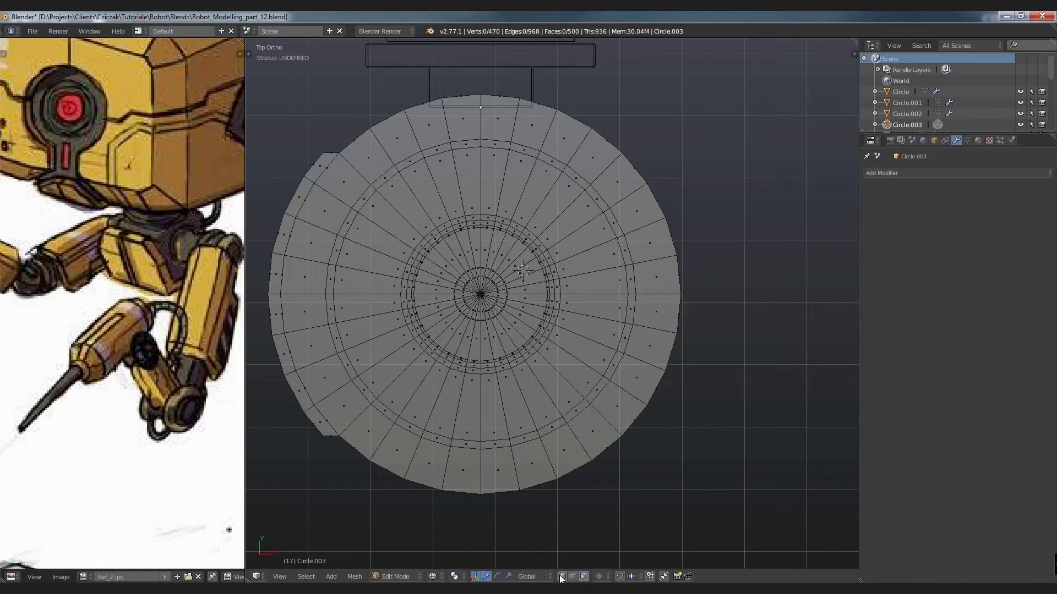
right_click(489, 302)
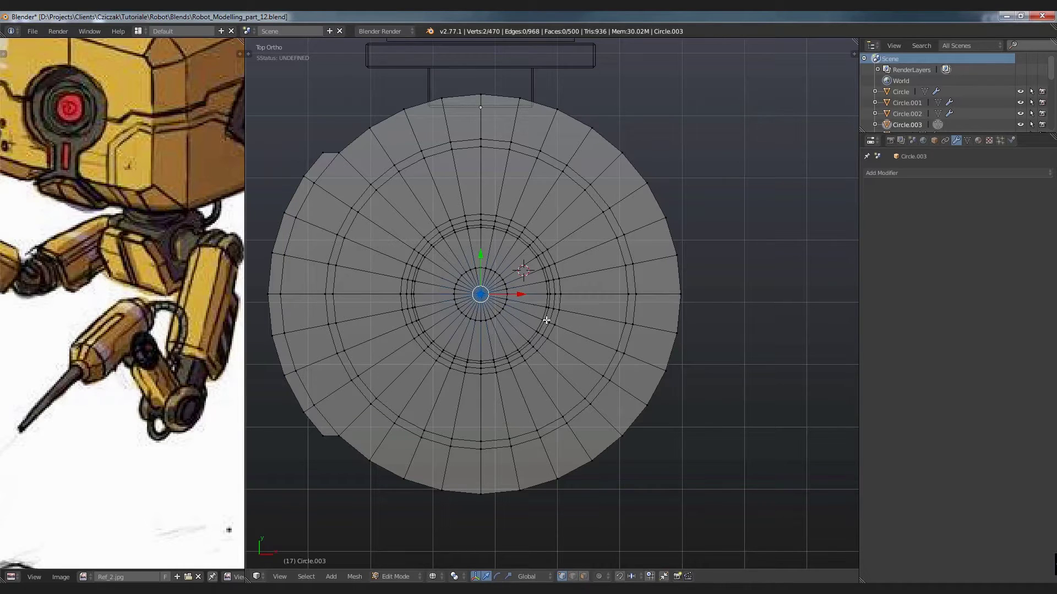
key("shift+s")
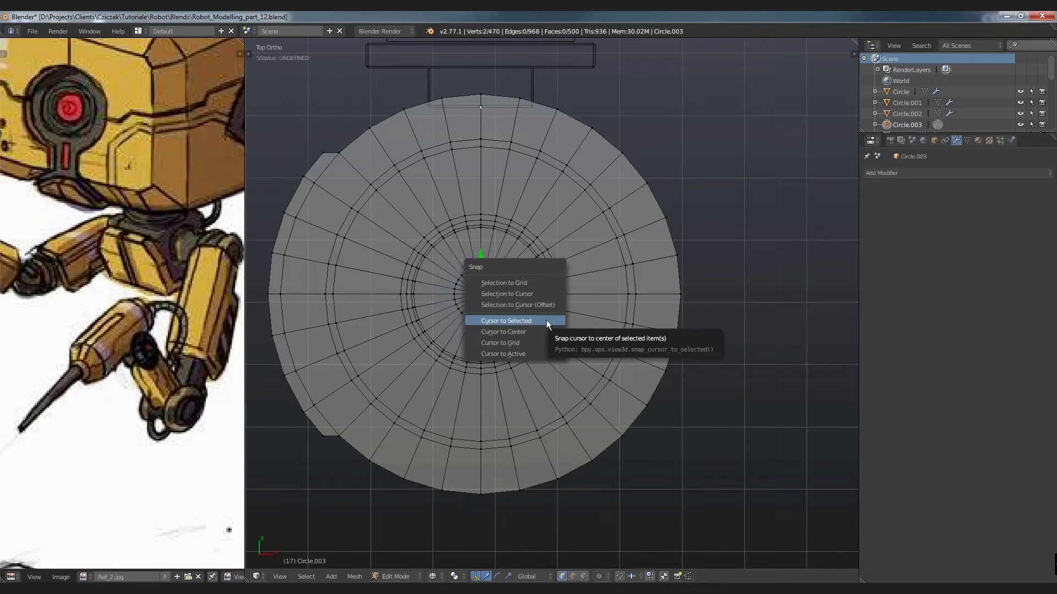
left_click(546, 321)
In Object Mode, set the cylinder's origin to the 3D cursor.
key("Tab")
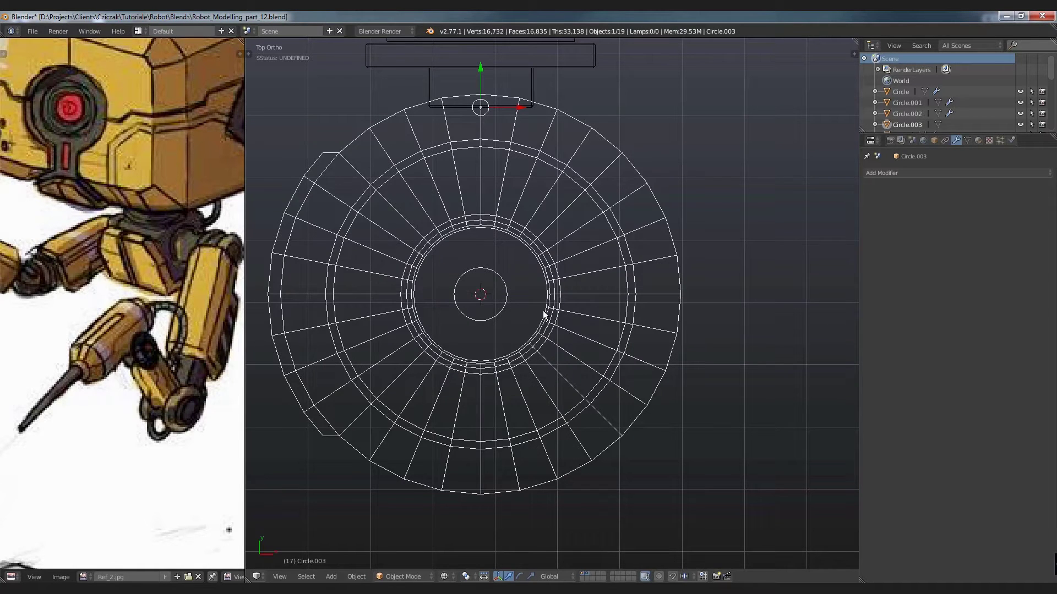
key("t")
left_click(286, 153)
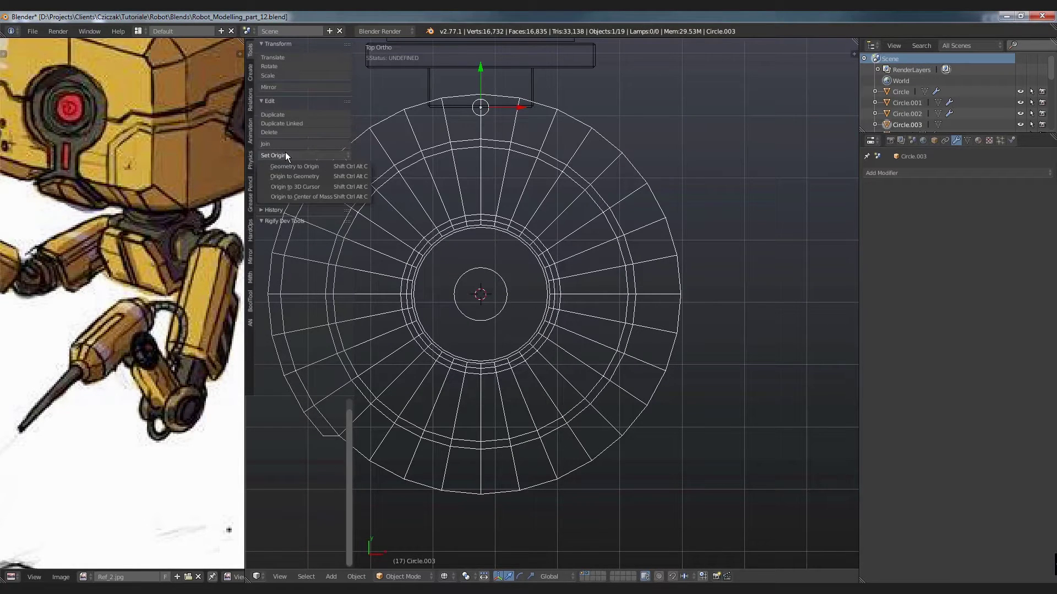
left_click(304, 187)
scroll(451, 264, "down", 5)
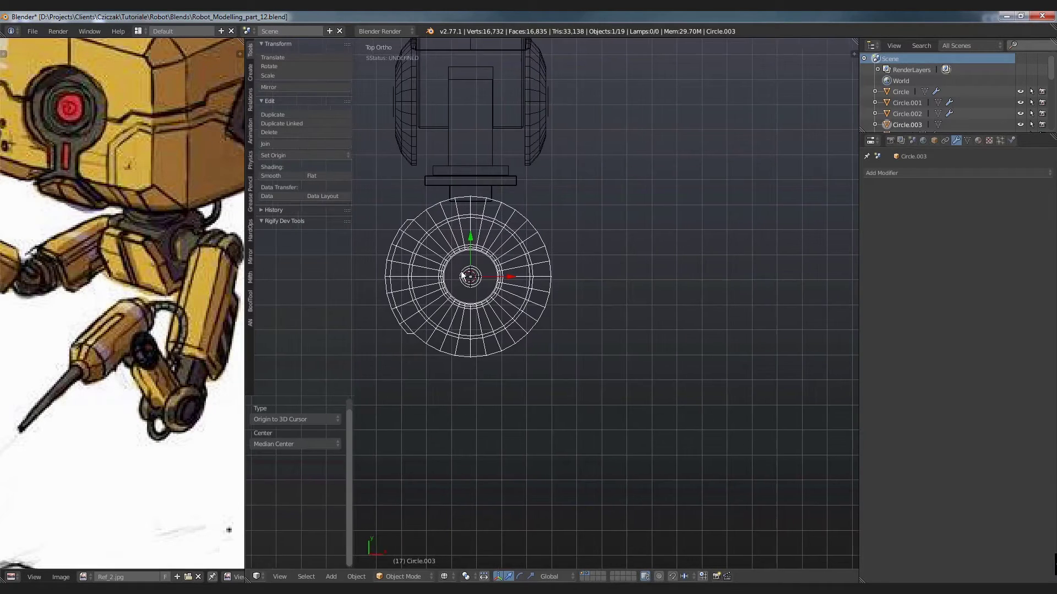
Rotate the cylinder -90° so it stands upright beside the arm.
key("r")
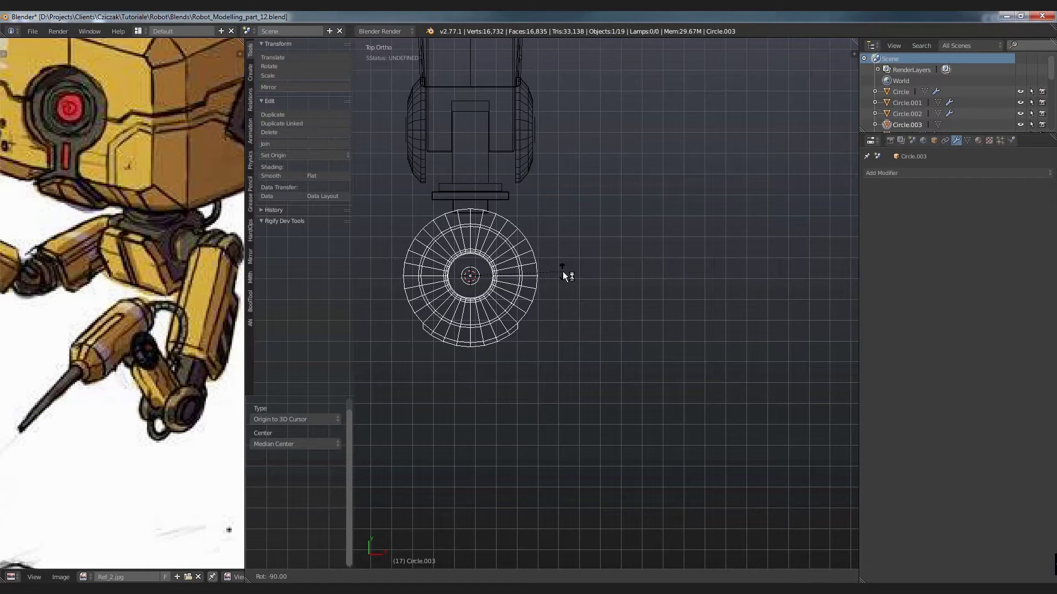
left_click(563, 275)
middle_click_drag(558, 274, 466, 329)
key("z")
middle_click_drag(459, 268, 441, 341)
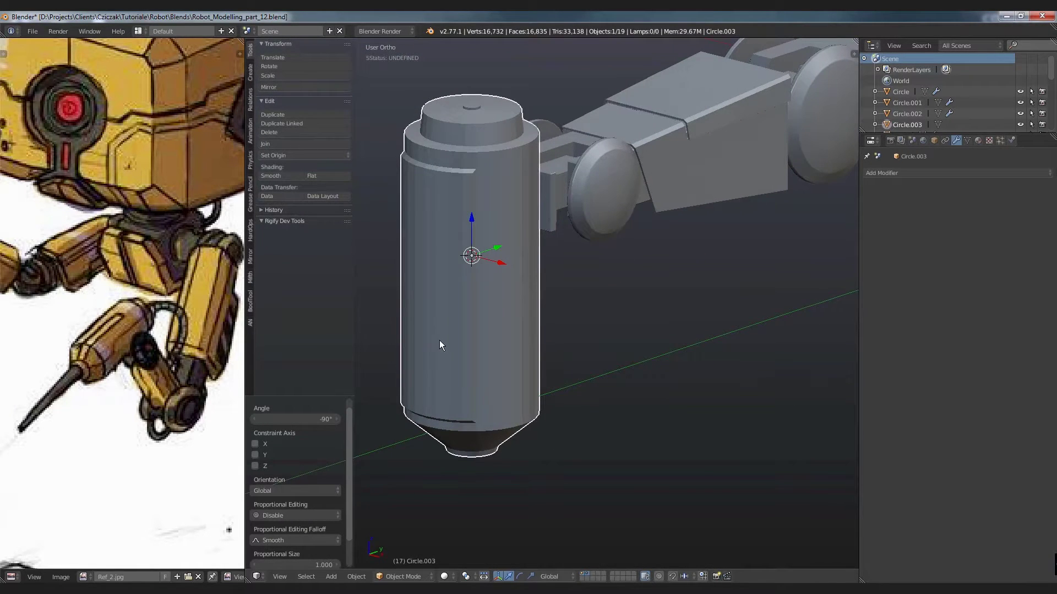
In Right Ortho wireframe, add a first edge loop near the cylinder's top.
key("KP_3")
key("z")
key("Tab")
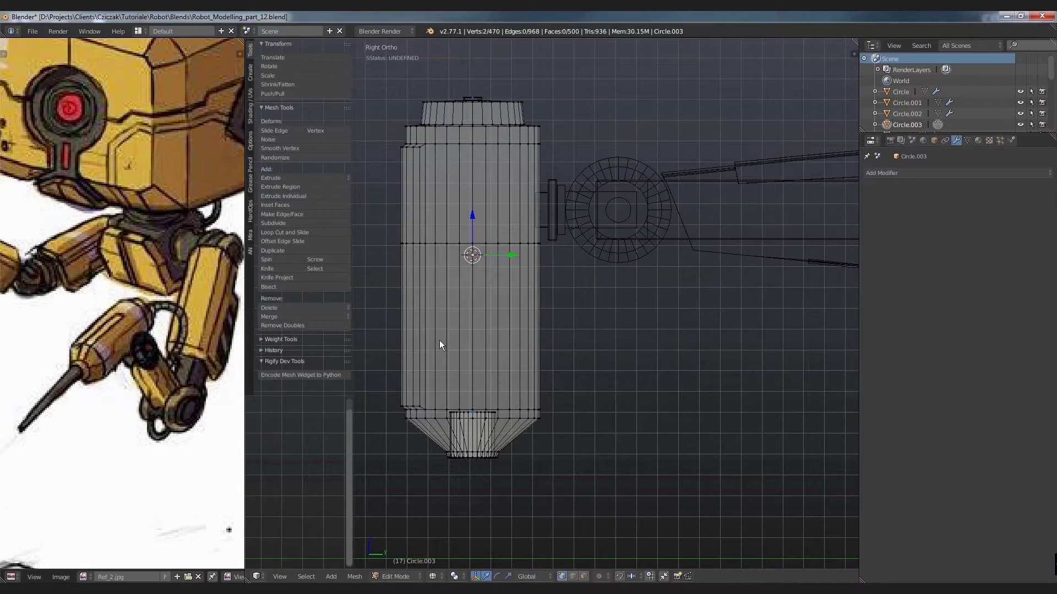
key("a")
scroll(544, 204, "up", 3)
scroll(537, 201, "down", 3)
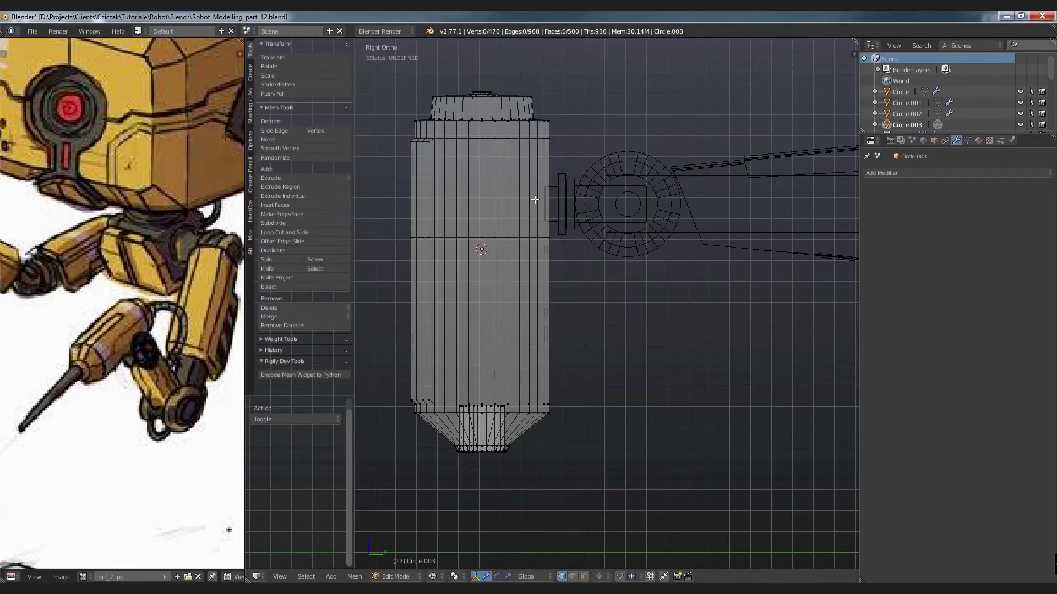
scroll(529, 192, "up", 2)
key("ctrl+r")
left_click(411, 177)
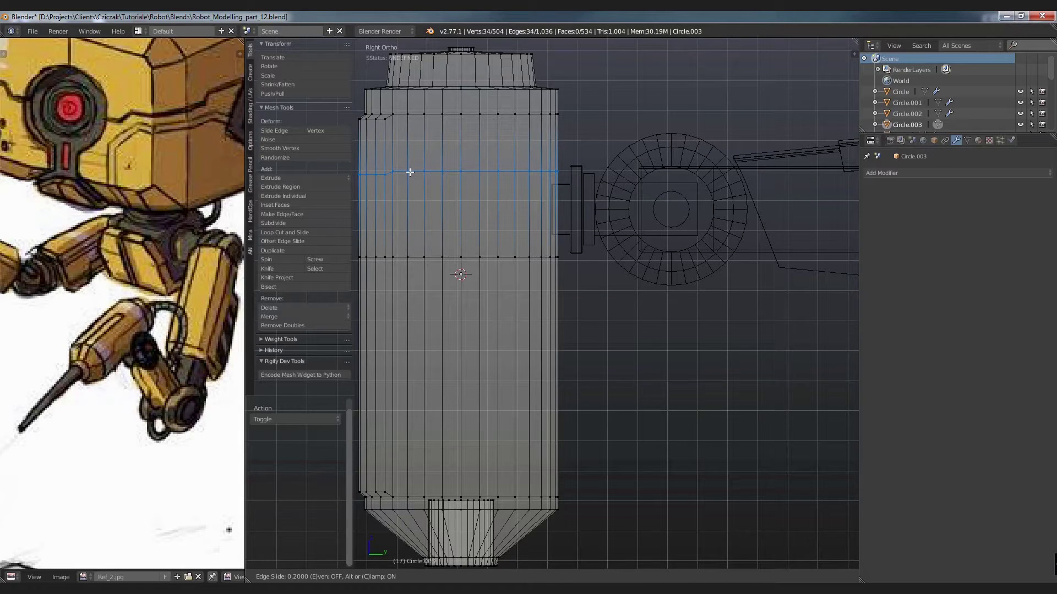
left_click(410, 172)
Add a second edge loop and slide it into position with G.
left_click(490, 259, "alt")
scroll(535, 256, "up", 4)
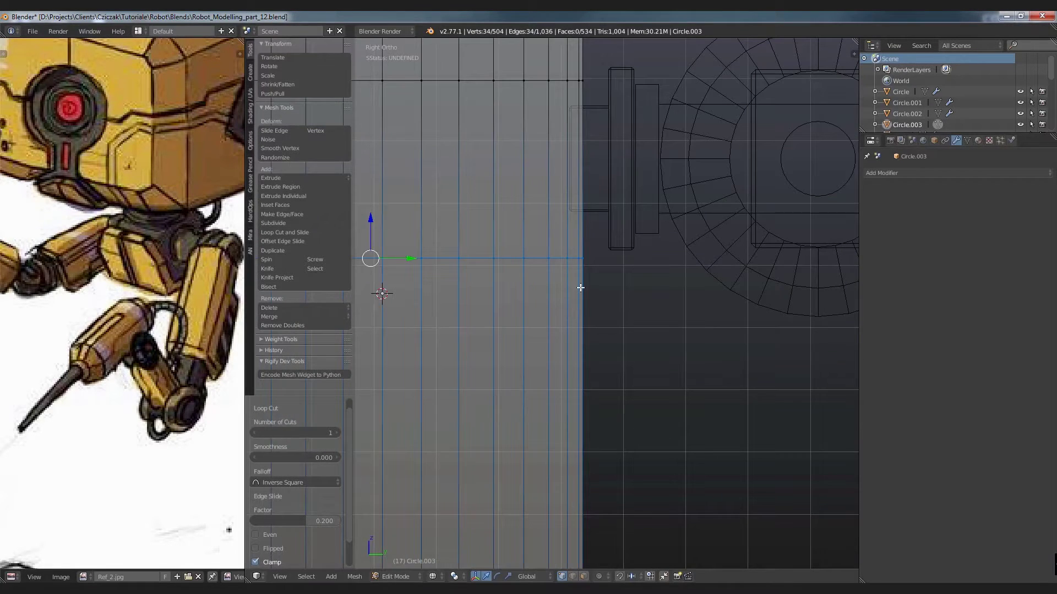
key("g")
key("g")
left_click(582, 256)
Box-select the right column of side faces and view them in solid shading.
key("a")
scroll(581, 256, "down", 1)
key("b")
left_click_drag(562, 95, 601, 264)
key("z")
mouse_move(602, 293)
middle_mouse_down()
mouse_move(615, 312)
mouse_move(573, 385)
mouse_move(518, 407)
mouse_move(637, 314)
mouse_move(616, 233)
mouse_move(558, 163)
mouse_move(554, 274)
middle_mouse_up()
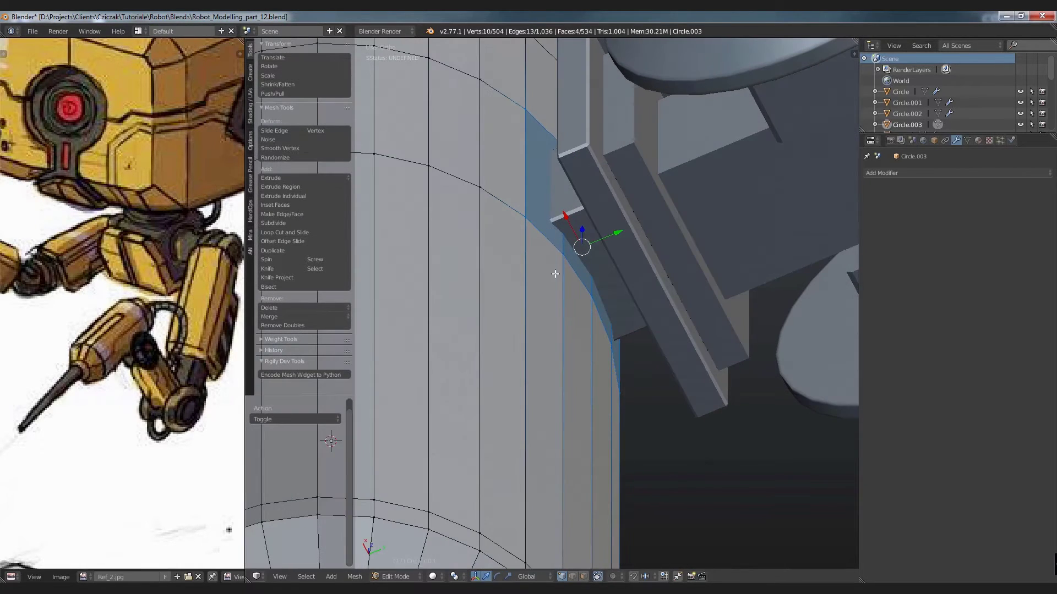
Inset the selected side faces with a thickness of 0.04.
key("i")
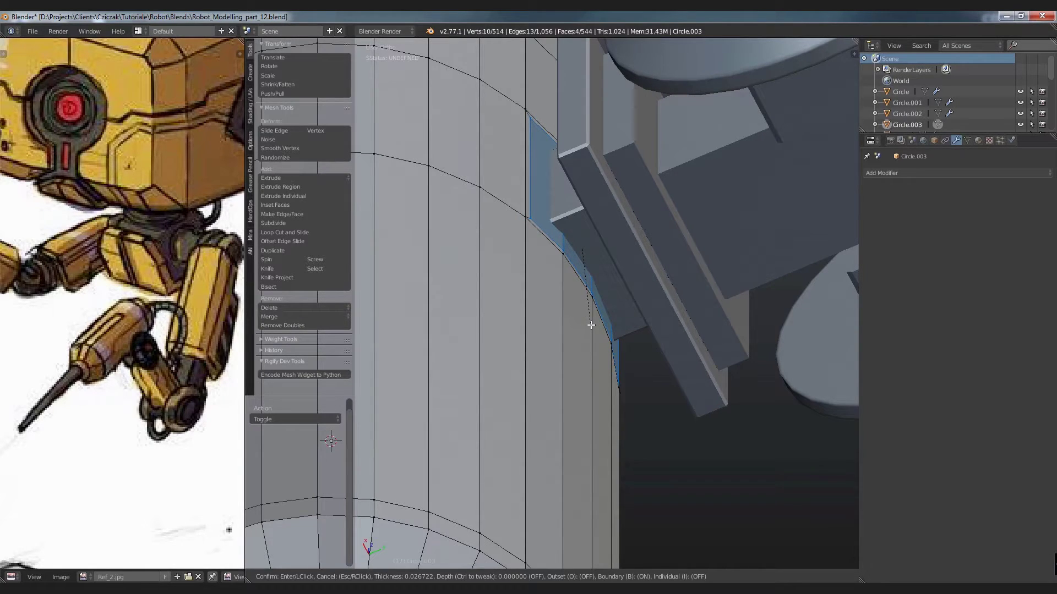
type(".0")
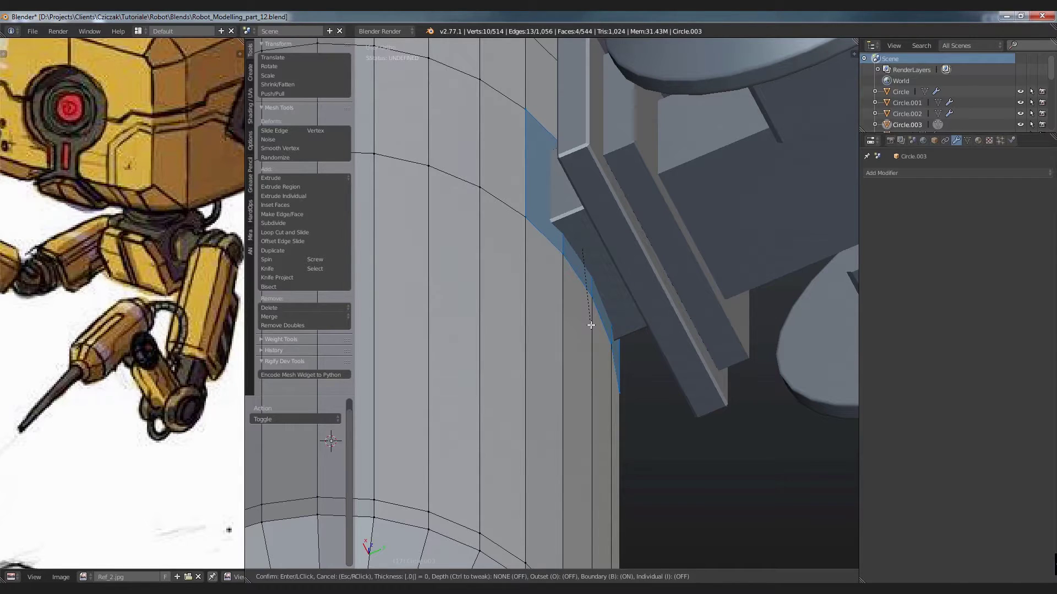
type("0")
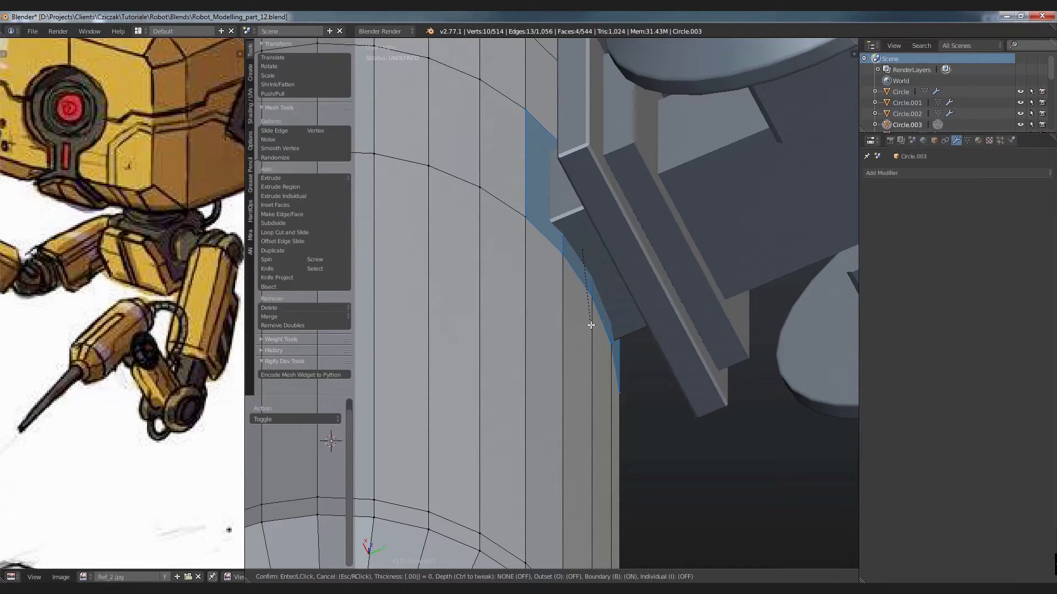
key("BackSpace")
type("4")
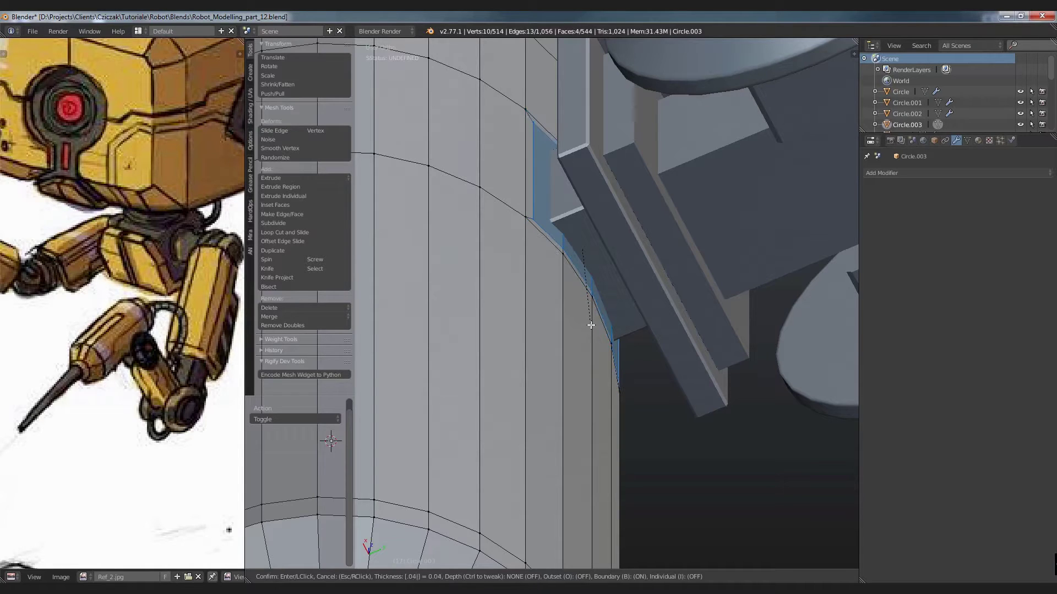
key("Return")
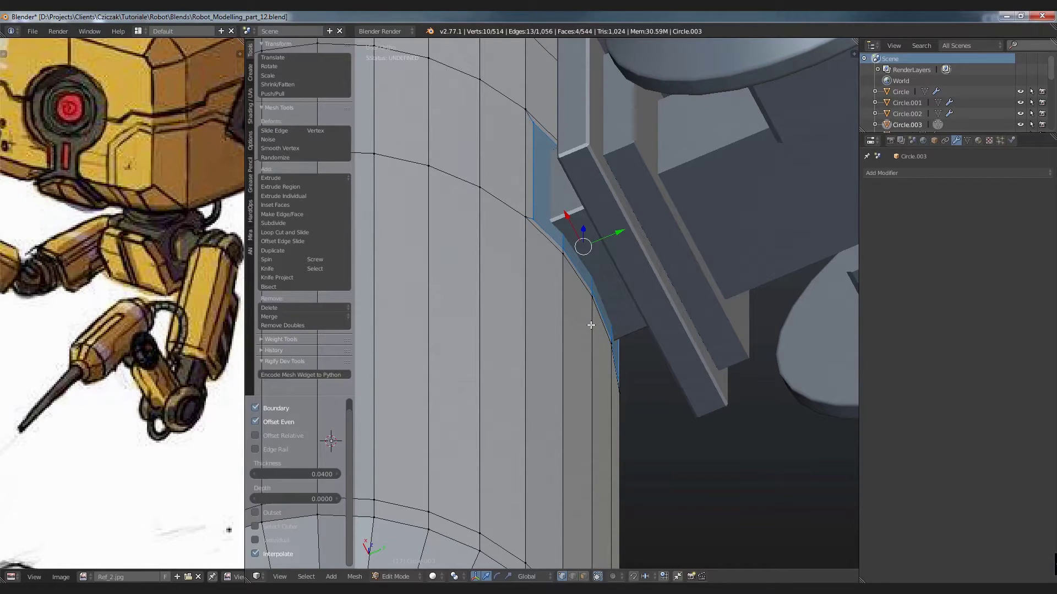
key("ctrl+z")
middle_click_drag(554, 200, 616, 237)
key("ctrl+shift+z")
Nudge the inset panel faces slightly along the Y axis (0.003).
key("g")
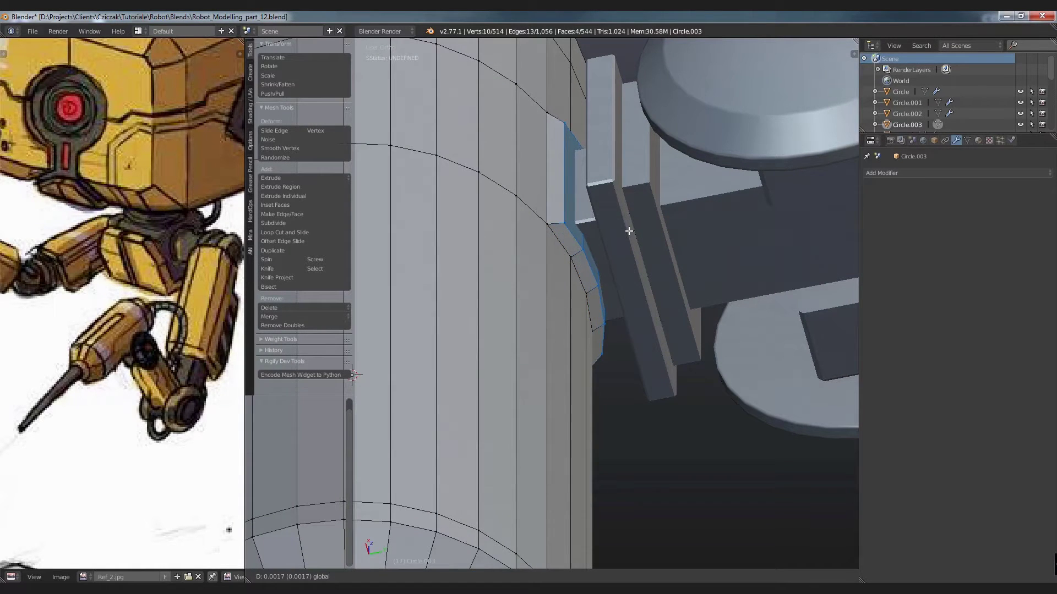
key("y")
left_click(634, 230)
middle_click_drag(633, 230, 644, 218)
Return to Object Mode and select the tool cylinder.
key("Tab")
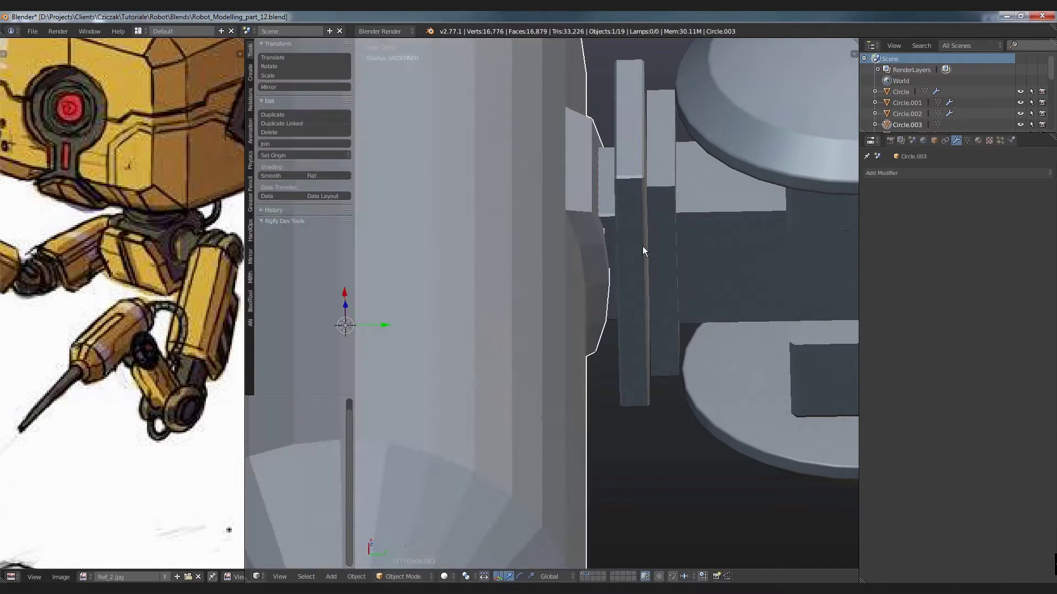
scroll(633, 264, "down", 5)
mouse_move(626, 279)
middle_mouse_down()
mouse_move(659, 299)
mouse_move(619, 312)
mouse_move(630, 320)
mouse_move(643, 293)
mouse_move(570, 327)
middle_mouse_up()
scroll(641, 308, "down", 4)
key("a")
right_click(586, 246)
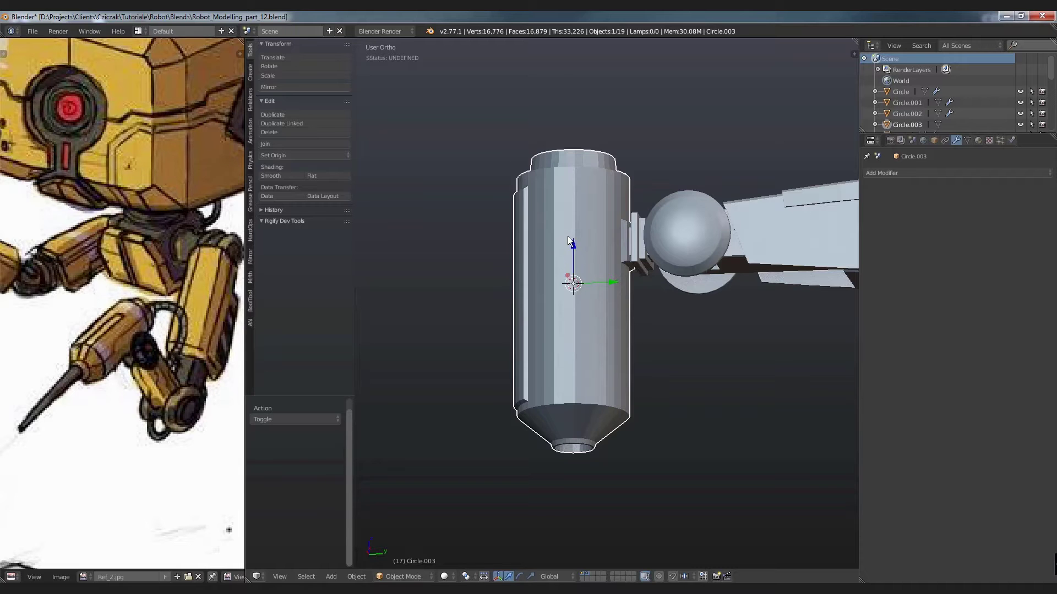
Zoom out and pan around the robot body and head to review the model.
scroll(567, 237, "down", 2)
scroll(567, 248, "down", 1)
scroll(565, 264, "down", 1)
scroll(565, 264, "down", 1)
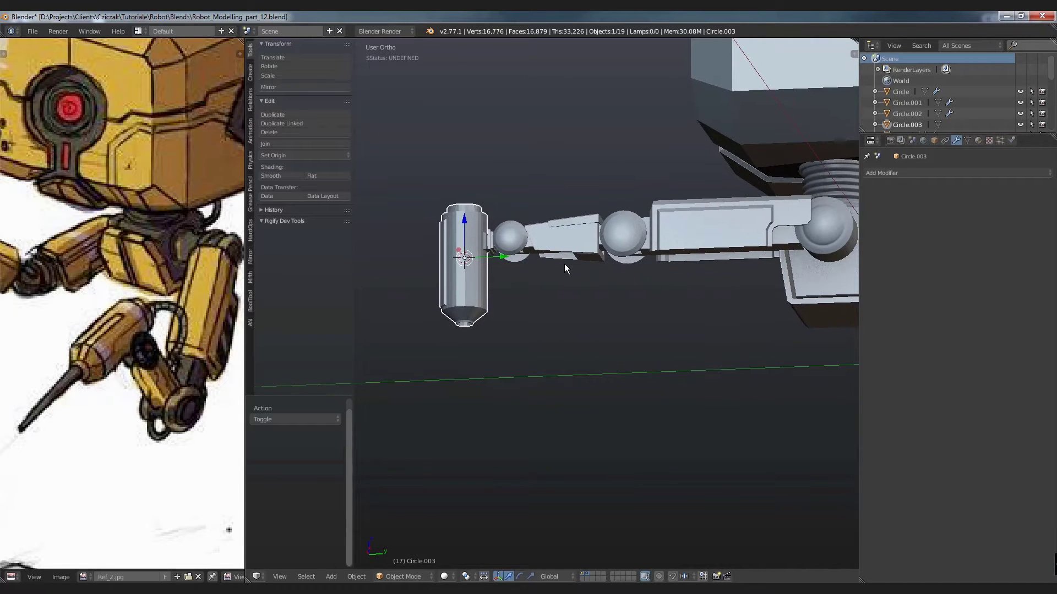
mouse_move(550, 252)
middle_mouse_down()
mouse_move(598, 279)
mouse_move(582, 256)
mouse_move(583, 306)
middle_mouse_up()
scroll(756, 306, "down", 1)
mouse_move(756, 305)
middle_mouse_down("shift")
mouse_move(656, 353)
mouse_move(614, 349)
mouse_move(605, 332)
middle_mouse_up("shift")
scroll(559, 329, "up", 3)
key("a")
scroll(532, 321, "up", 2)
scroll(531, 322, "up", 2)
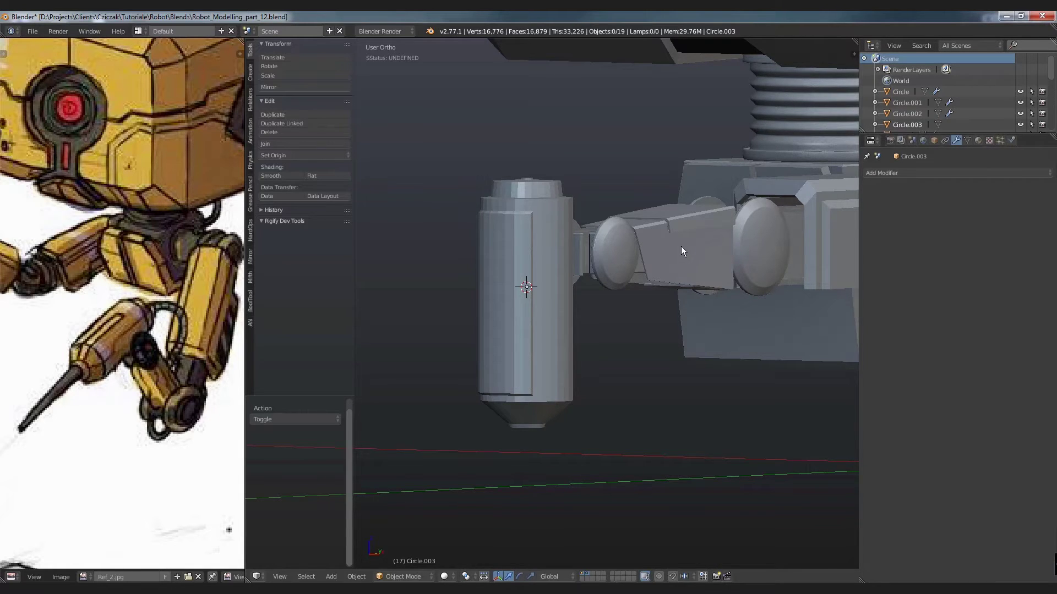
scroll(681, 252, "down", 3)
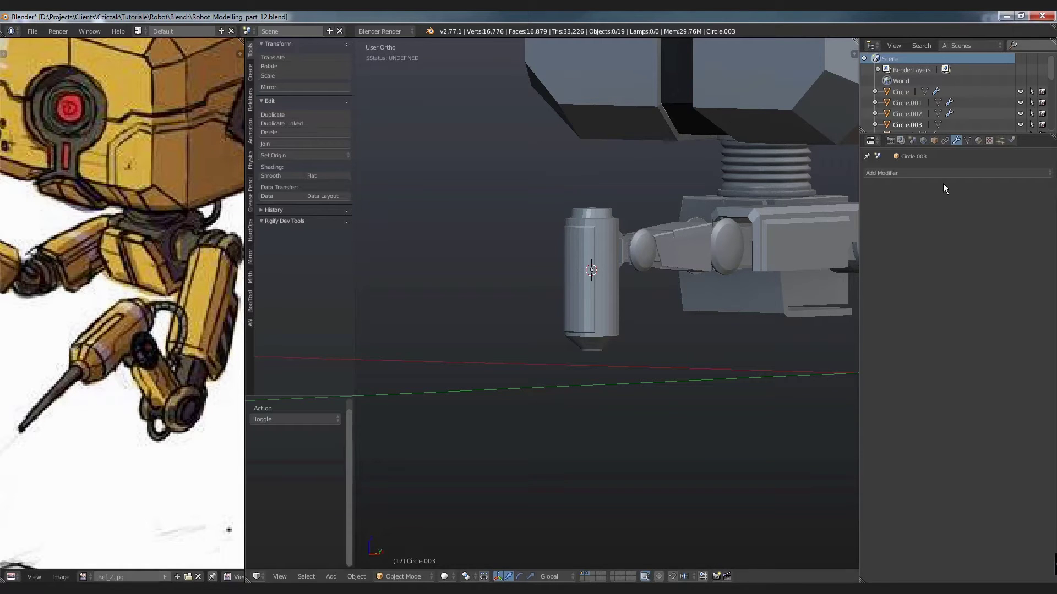
mouse_move(686, 233)
middle_mouse_down("shift")
mouse_move(576, 341)
mouse_move(556, 323)
mouse_move(586, 275)
middle_mouse_up("shift")
scroll(576, 335, "down", 3)
scroll(564, 356, "down", 3)
middle_click_drag(564, 355, 541, 344)
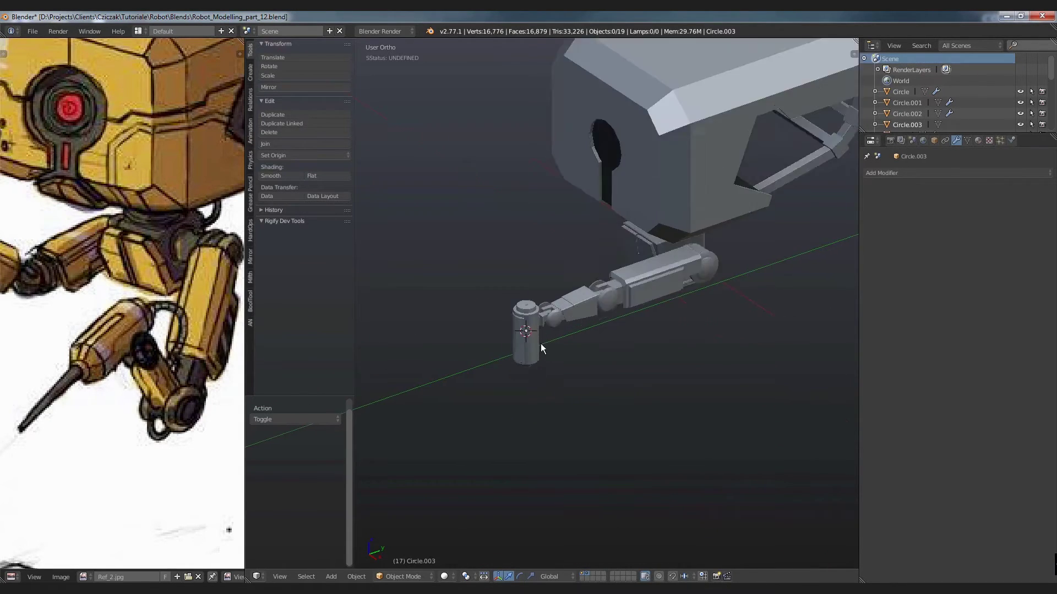
scroll(541, 343, "up", 3)
Reselect the tool cylinder and inspect it in Right Ortho, toggling wireframe.
right_click(533, 348)
middle_click_drag(543, 393, 516, 306)
scroll(516, 306, "up", 3)
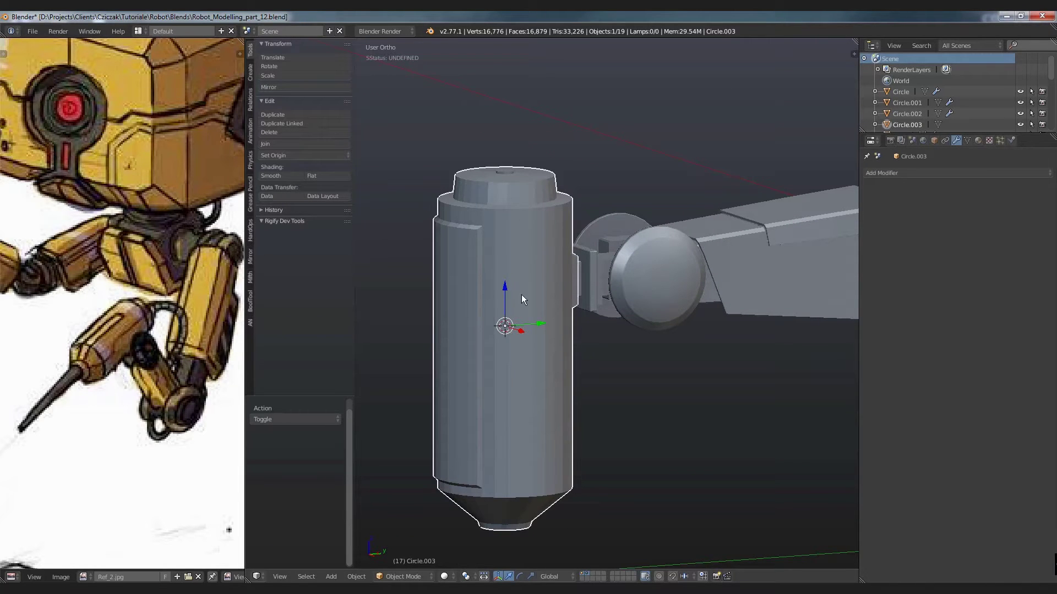
key("KP_3")
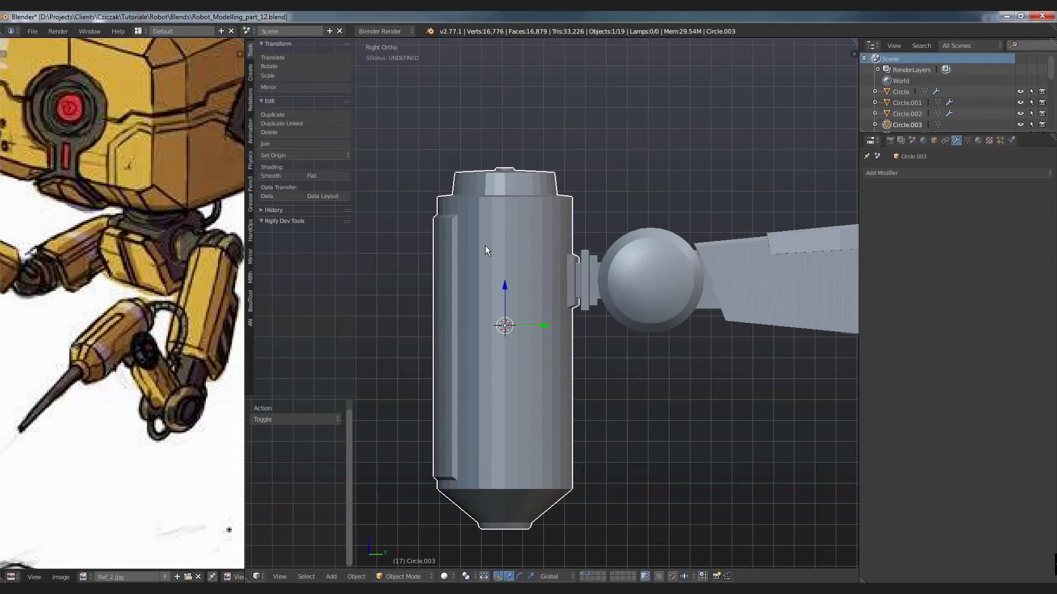
key("z")
middle_click_drag(484, 246, 439, 277, "shift")
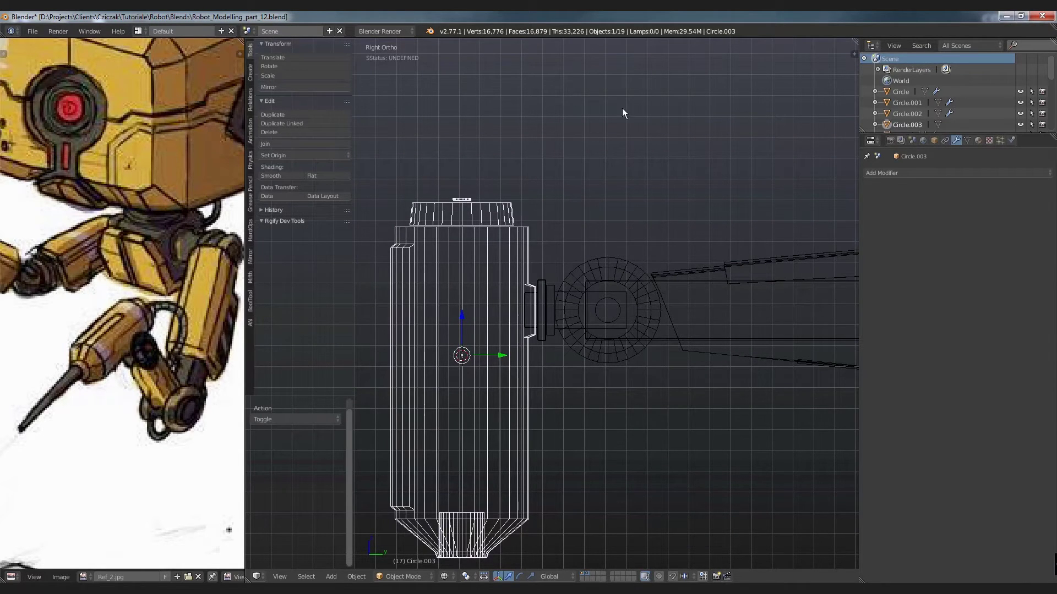
scroll(604, 257, "down", 4)
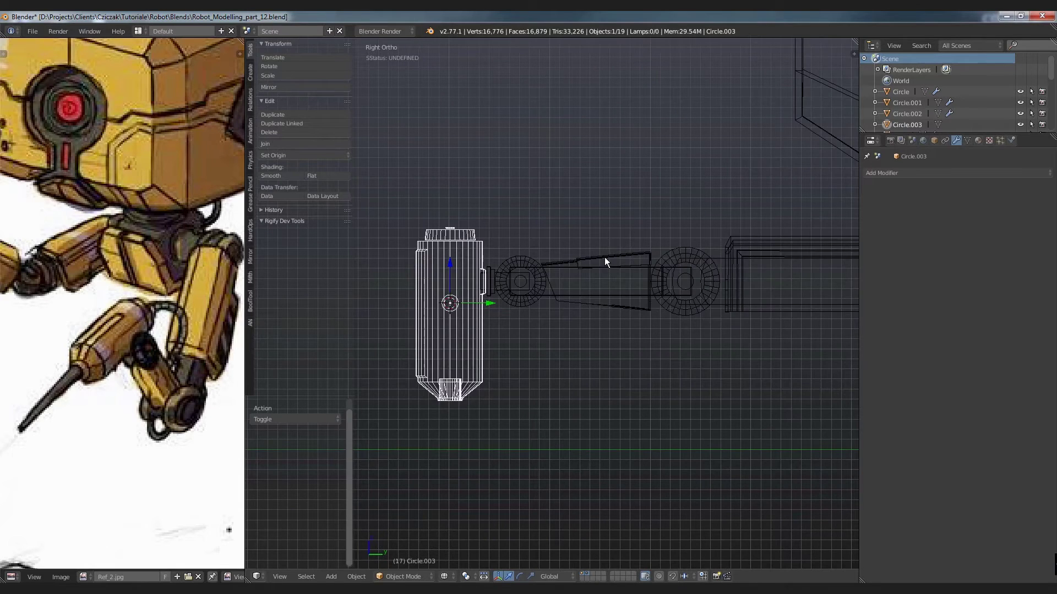
key("z")
Zoom and orbit around the arm, then return to the right side view.
scroll(455, 246, "up", 3)
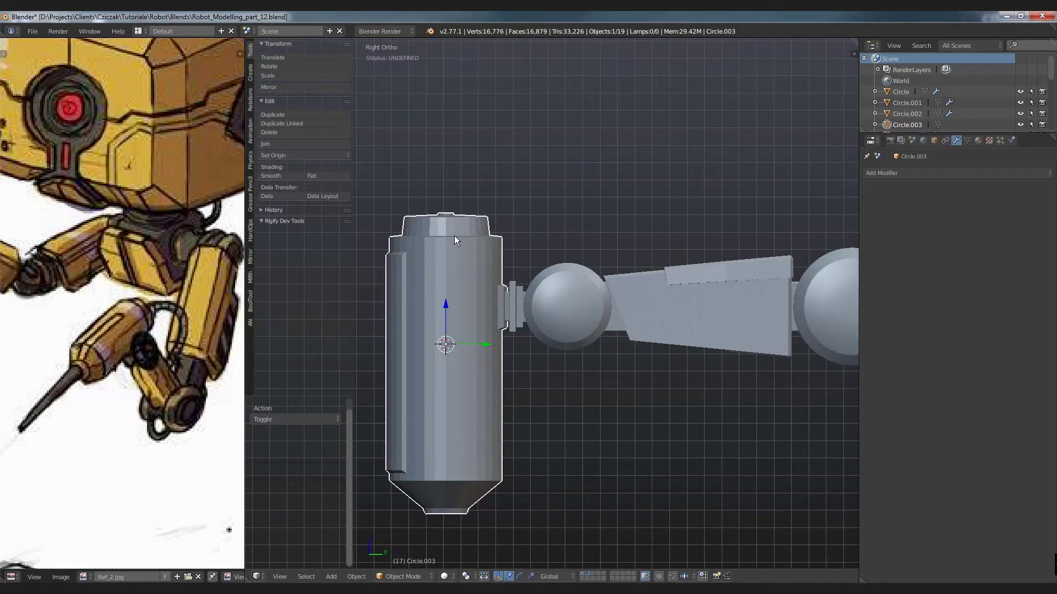
scroll(524, 240, "down", 3)
scroll(527, 252, "down", 3, "shift")
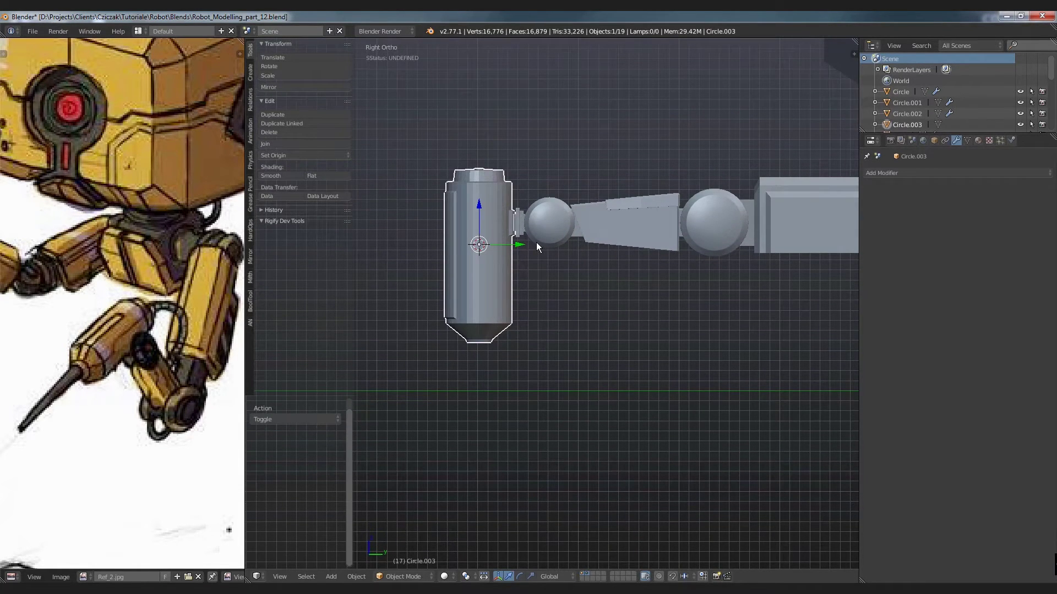
scroll(518, 285, "up", 2)
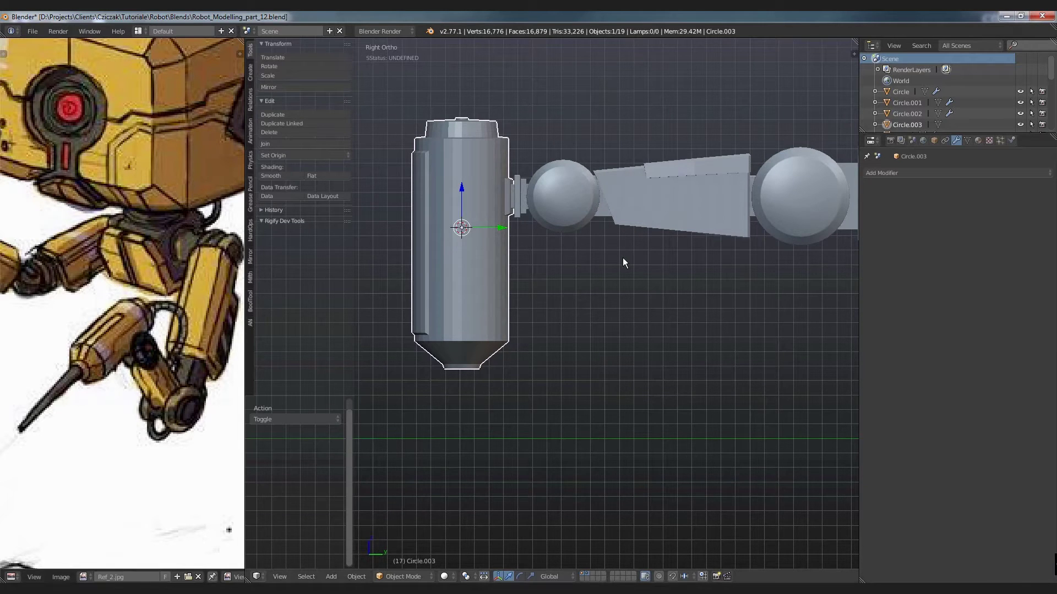
scroll(614, 249, "down", 1)
scroll(613, 249, "down", 3)
mouse_move(613, 249)
middle_mouse_down()
mouse_move(711, 309)
mouse_move(668, 279)
mouse_move(596, 302)
mouse_move(550, 197)
mouse_move(455, 252)
middle_mouse_up()
scroll(551, 197, "up", 6)
scroll(552, 180, "up", 2)
scroll(553, 181, "down", 1)
scroll(547, 190, "down", 3)
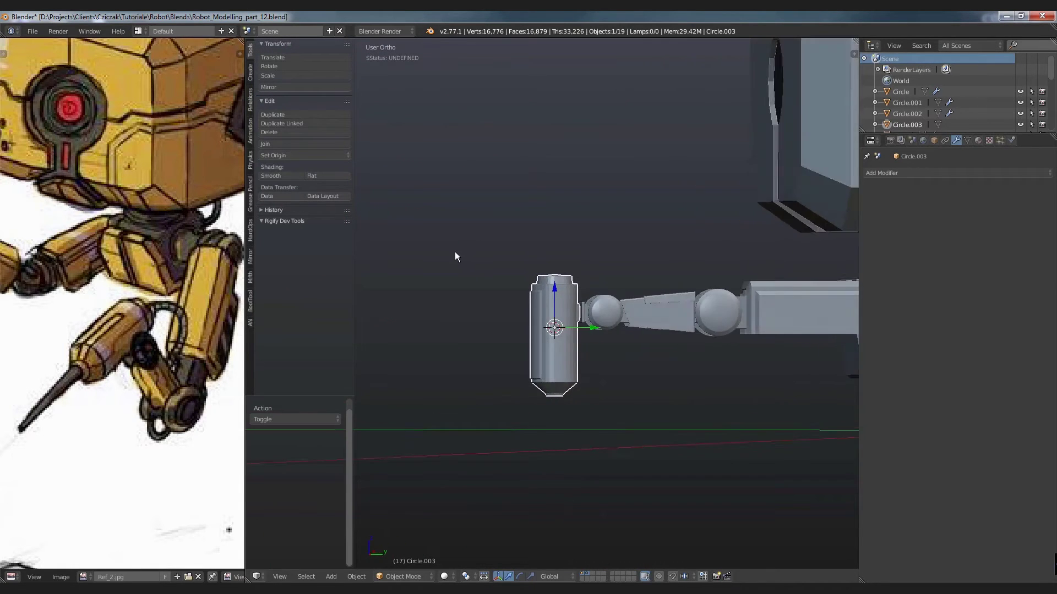
scroll(536, 316, "up", 3)
key("KP_3")
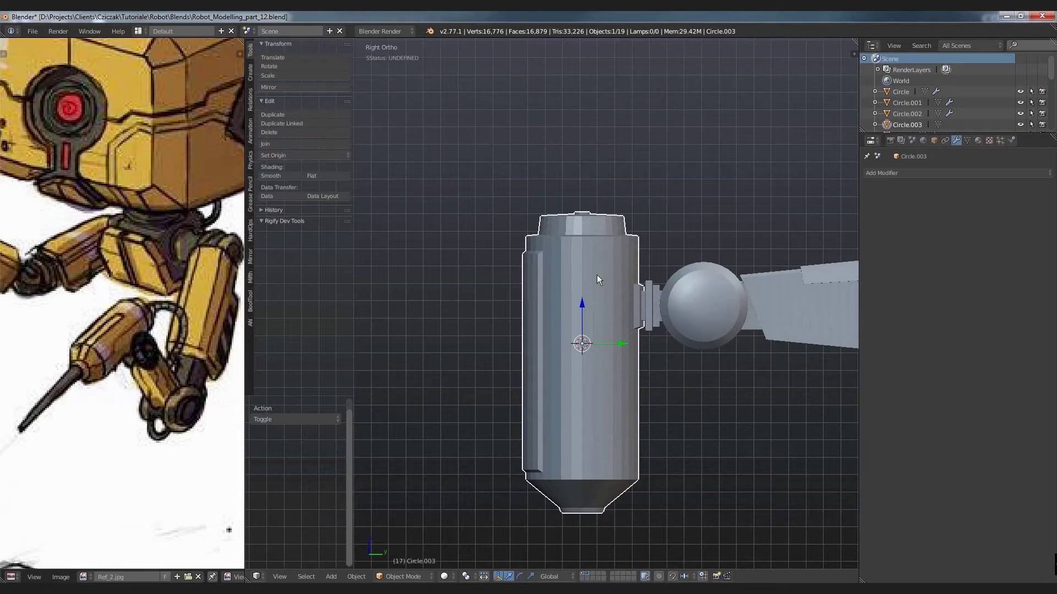
In Edit Mode, lower the tool cylinder's top ring slightly along Z.
key("Tab")
scroll(613, 215, "up", 4)
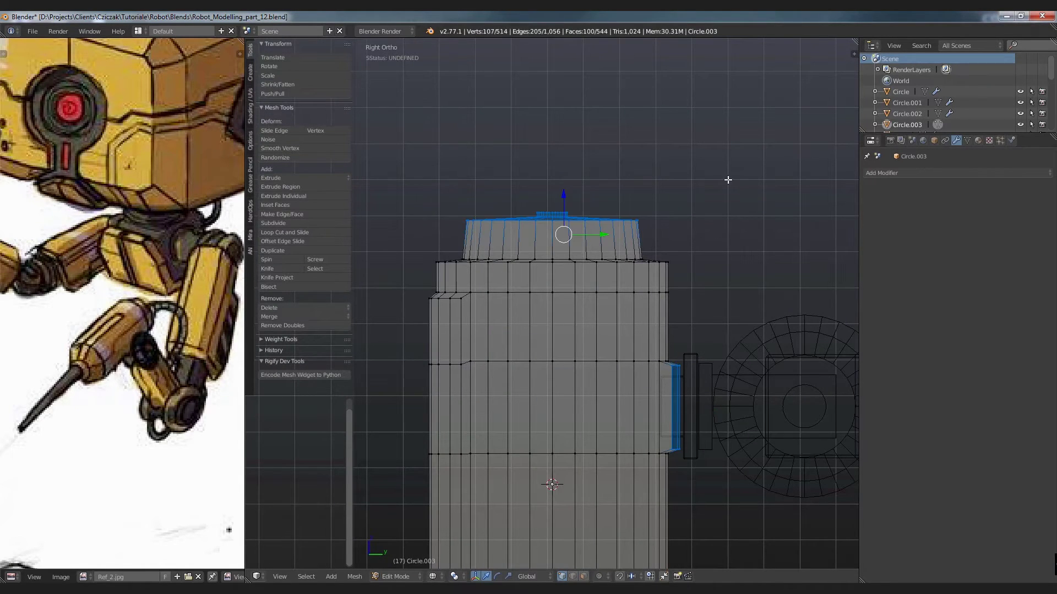
left_click_drag(565, 198, 563, 209)
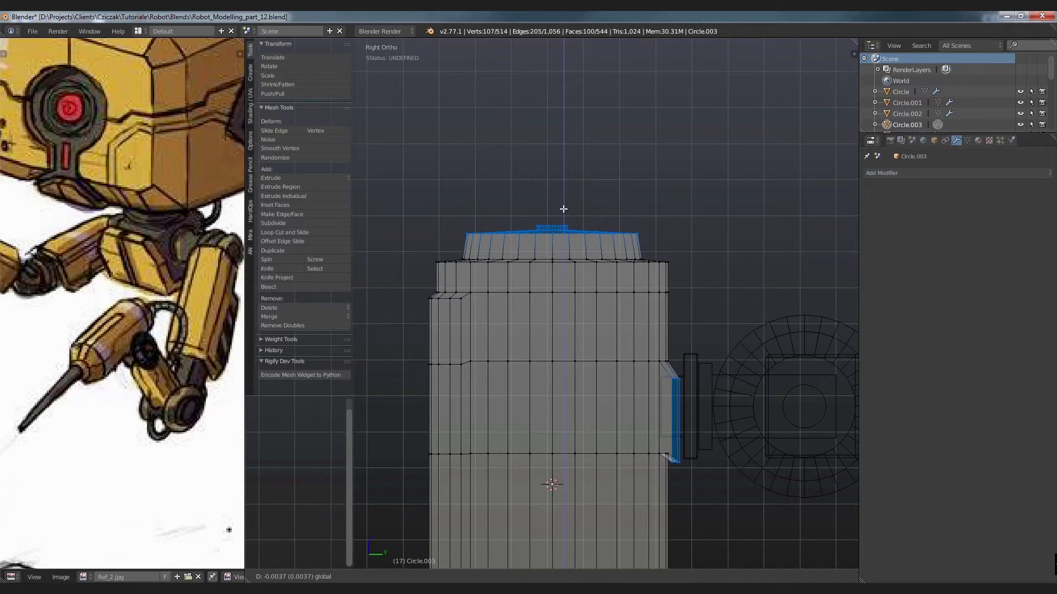
left_click(564, 210)
key("b")
middle_click_drag(660, 354, 750, 502)
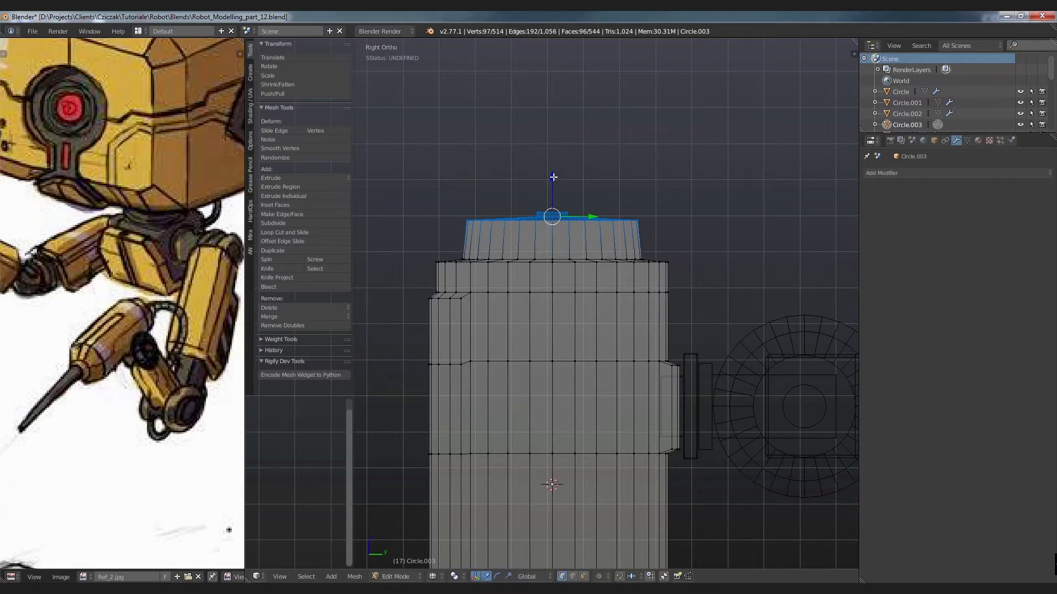
left_click_drag(553, 177, 554, 192)
key("z")
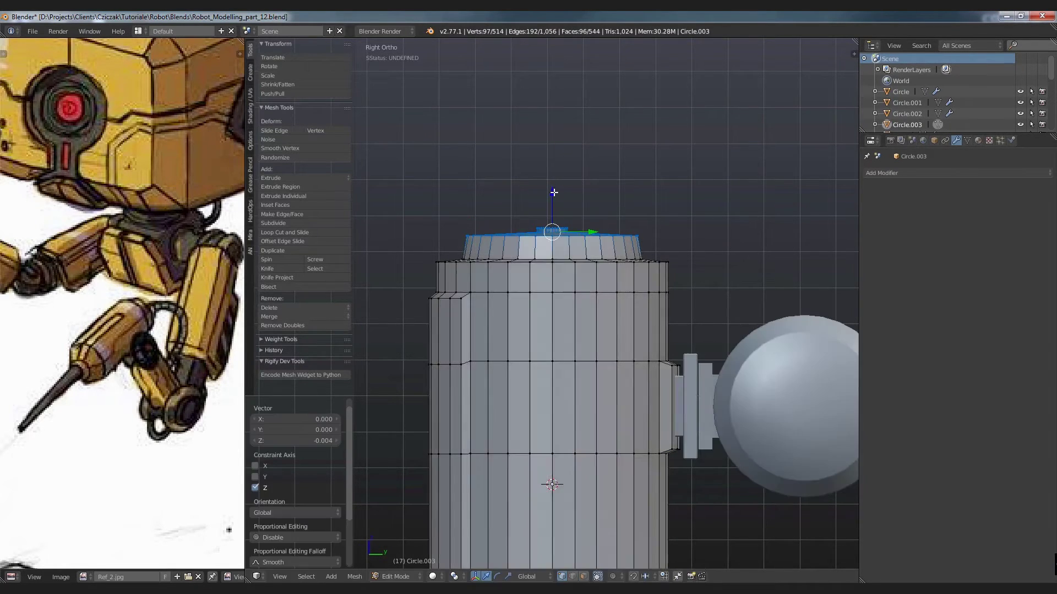
key("Tab")
Select the tool cylinder and center it in the right side wireframe view.
scroll(556, 200, "down", 4)
mouse_move(551, 269)
middle_mouse_down()
mouse_move(589, 280)
mouse_move(565, 279)
middle_mouse_up()
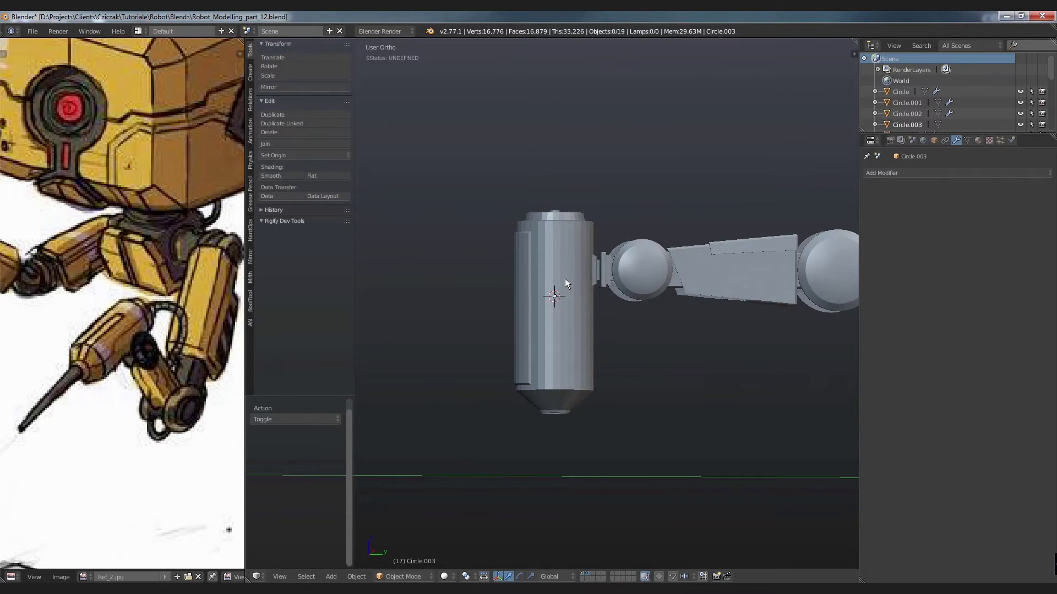
key("KP_1")
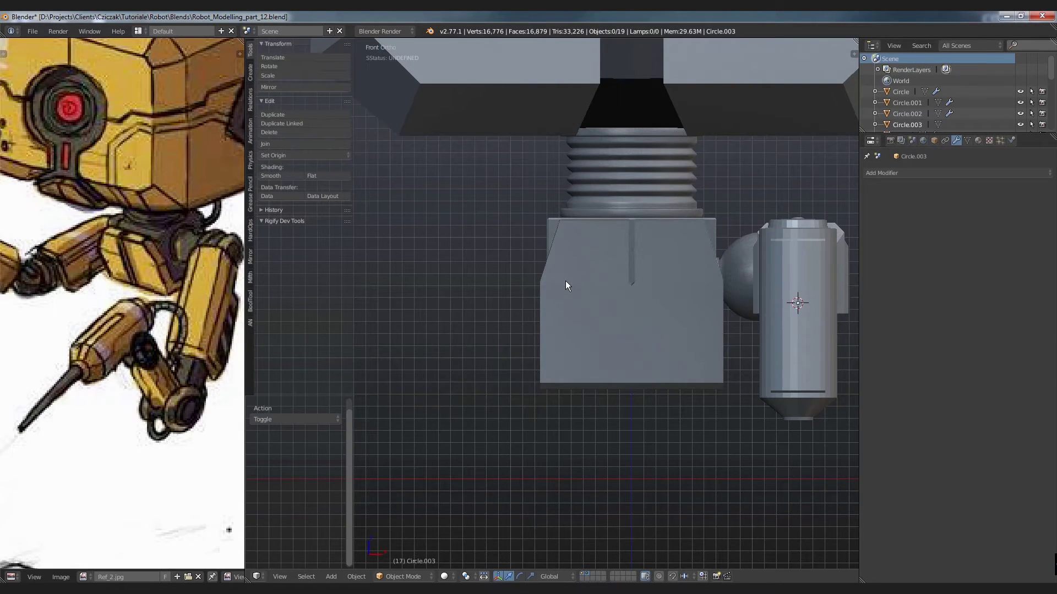
right_click(808, 263)
key("KP_3")
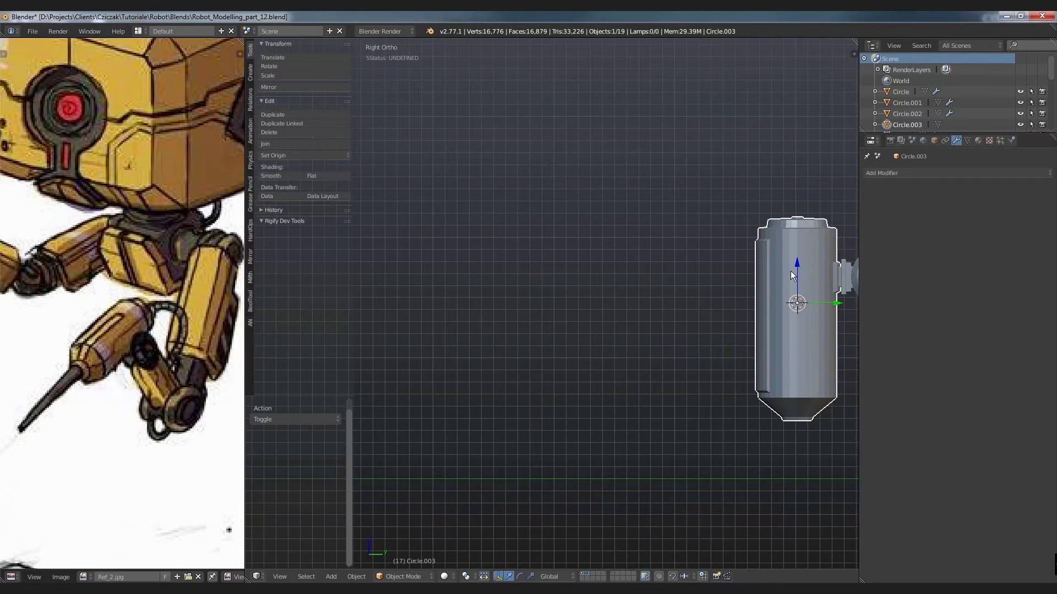
middle_click_drag(808, 263, 543, 232, "shift")
key("z")
scroll(630, 271, "up", 2)
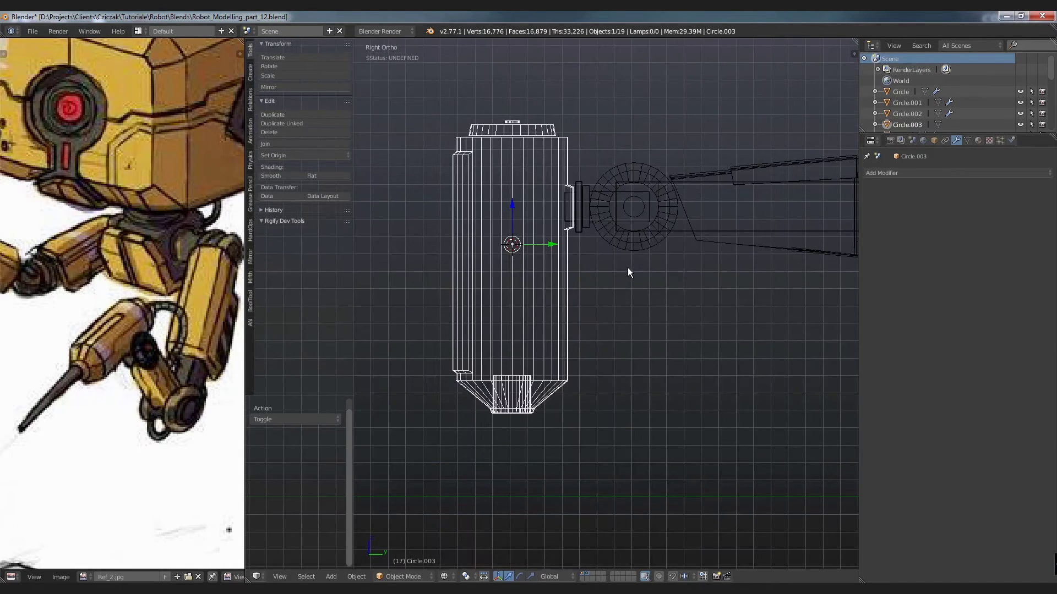
key("Tab")
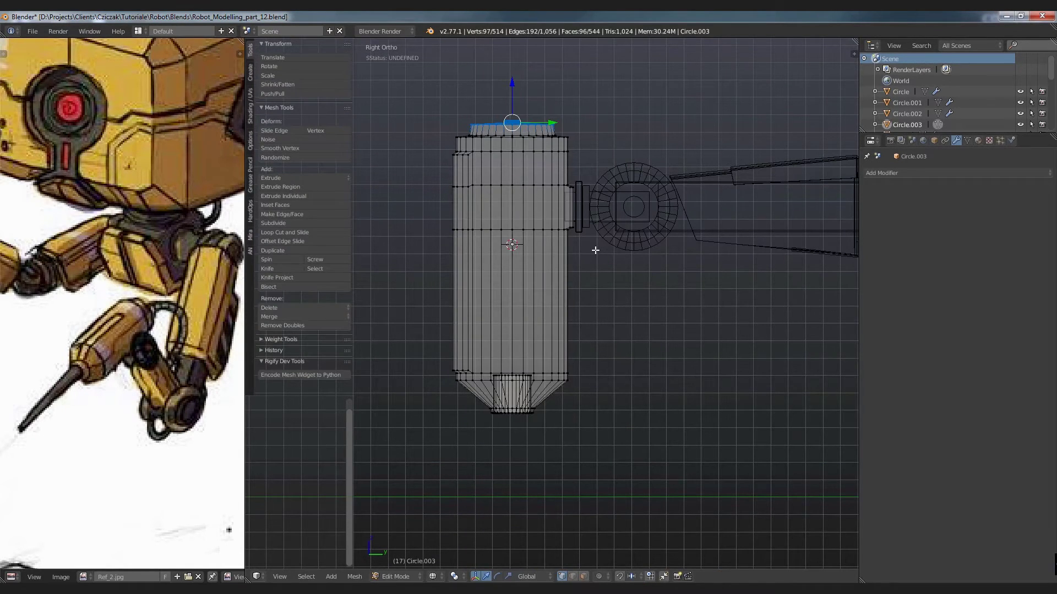
key("Tab")
Scale the cylinder to 0.842 on X and Y, keeping its height fixed.
key("s")
key("shift+z")
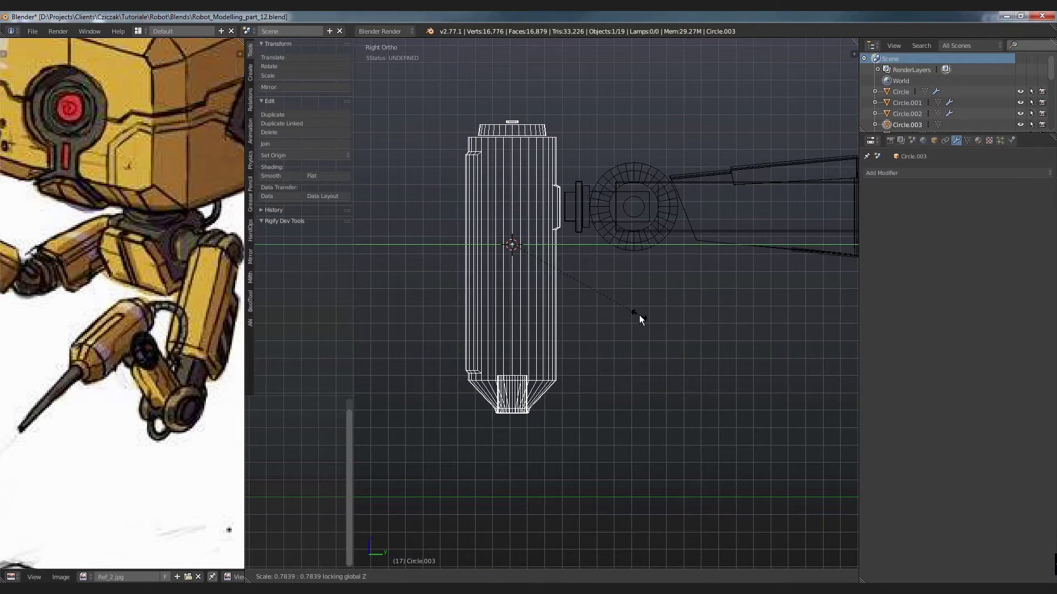
right_click(639, 315)
key("s")
key("shift+z")
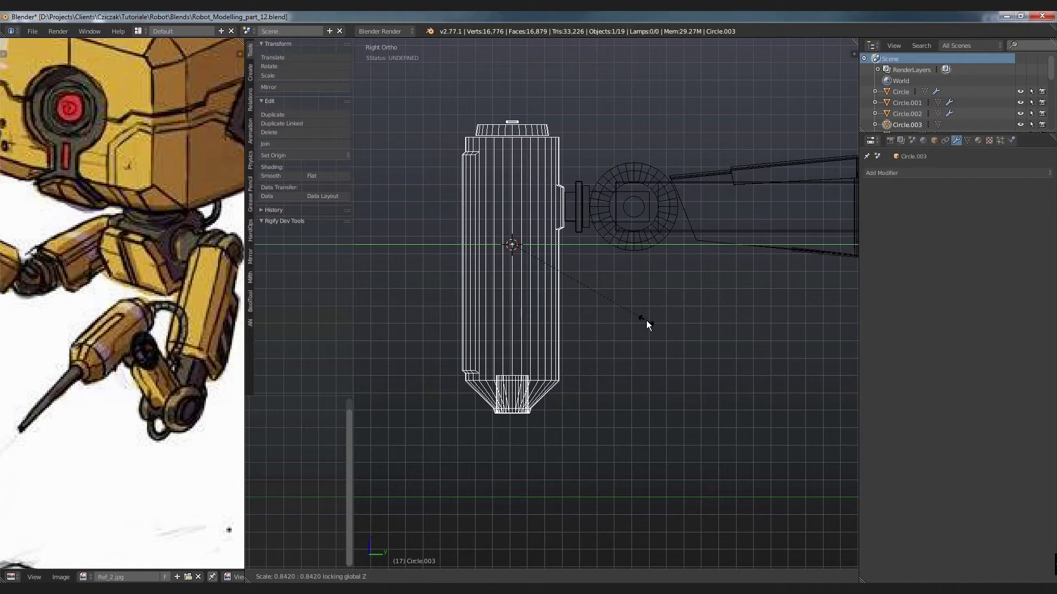
left_click(648, 325)
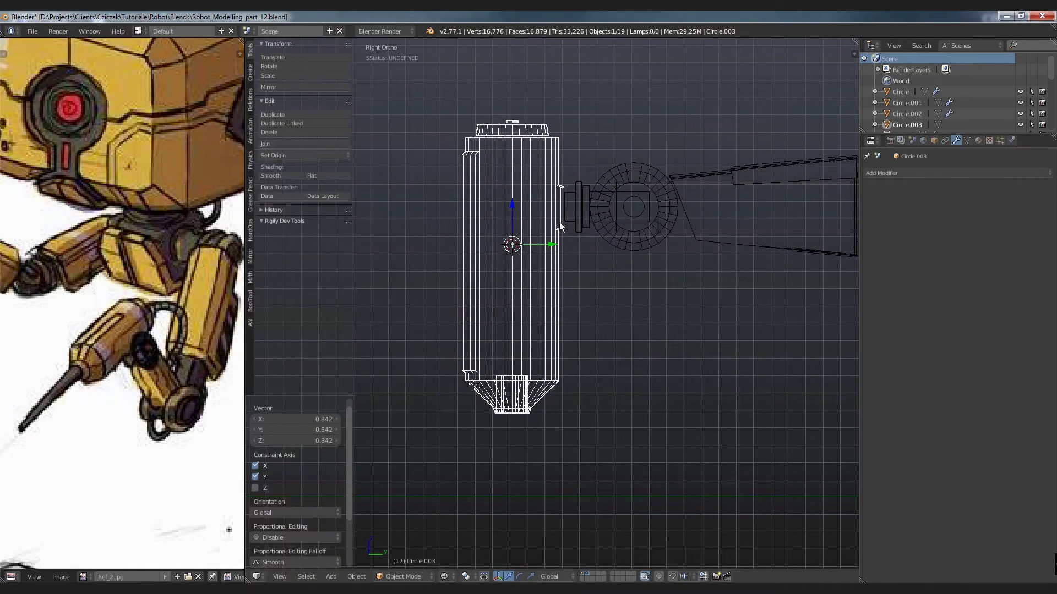
key("z")
Slide the cylinder along Y until it sits against the arm joint.
key("g")
key("y")
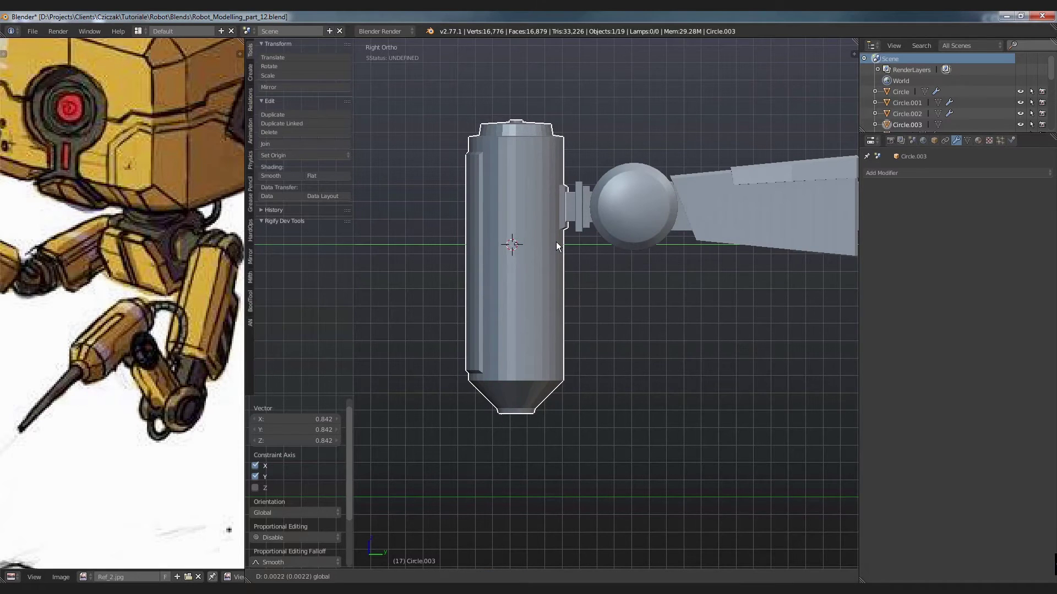
left_click(562, 241)
key("a")
scroll(561, 241, "down", 3)
mouse_move(562, 241)
middle_mouse_down()
mouse_move(701, 255)
mouse_move(589, 262)
mouse_move(673, 255)
mouse_move(626, 252)
mouse_move(583, 266)
middle_mouse_up()
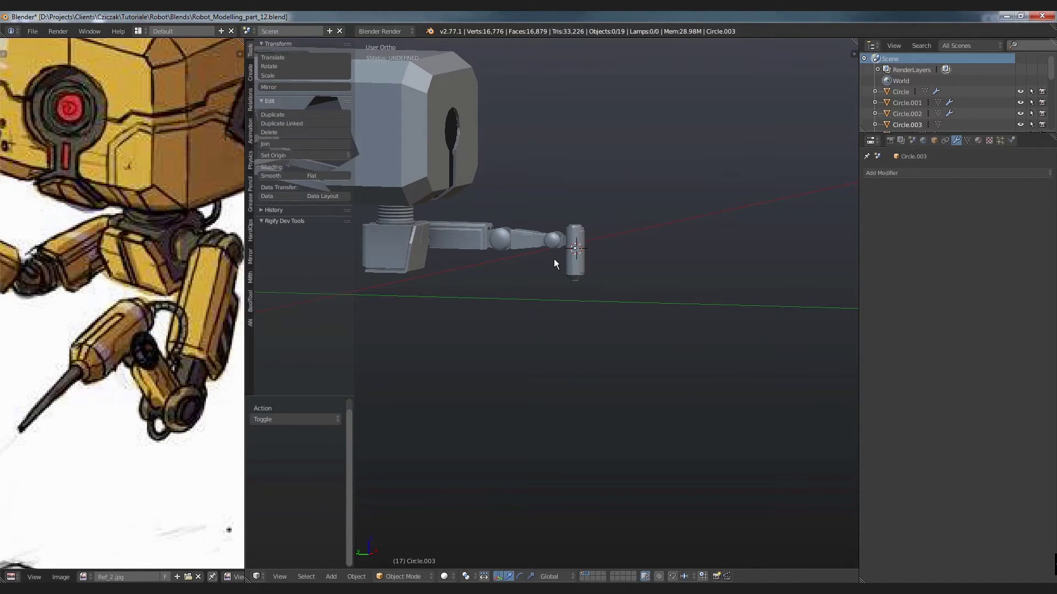
Select the arm's end cylinder and view it from the right side in wireframe.
scroll(567, 260, "up", 3)
right_click(577, 275)
mouse_move(577, 275)
middle_mouse_down()
mouse_move(617, 280)
mouse_move(486, 285)
mouse_move(544, 286)
middle_mouse_up()
scroll(621, 285, "up", 2)
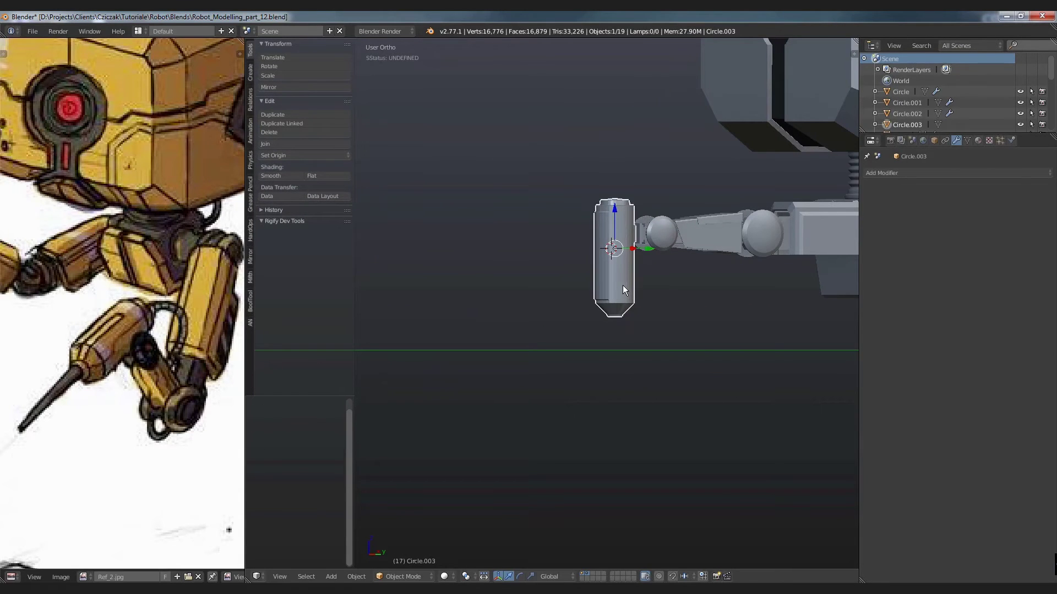
scroll(622, 285, "down", 2)
mouse_move(623, 285)
middle_mouse_down()
mouse_move(609, 292)
mouse_move(647, 276)
middle_mouse_up()
key("KP_3")
scroll(647, 276, "up", 2)
key("z")
scroll(647, 276, "up", 4)
Box-select the top cap and raise it 0.0158 along Z.
key("Tab")
key("a")
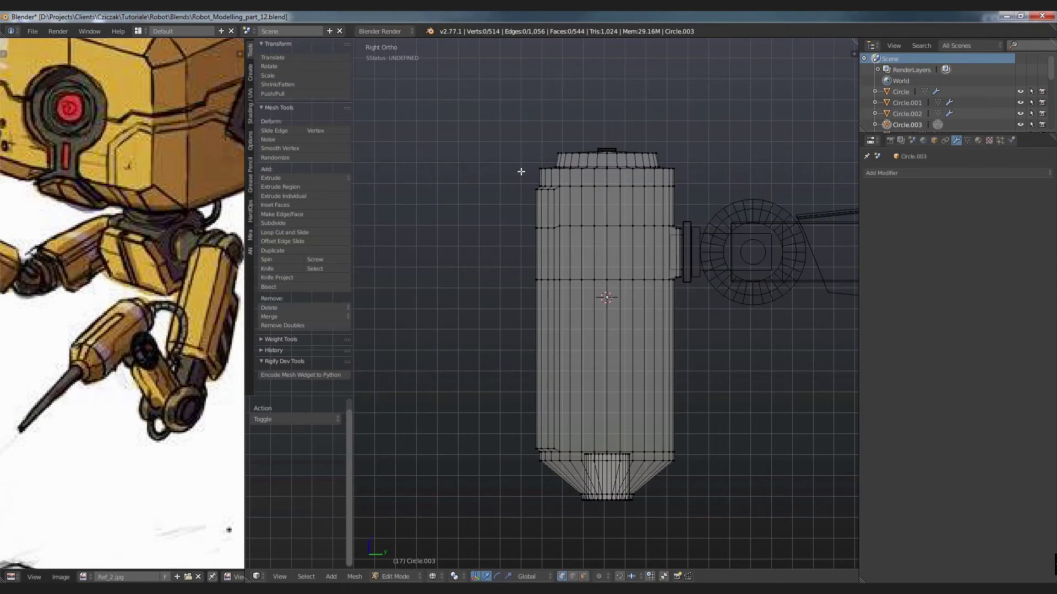
key("b")
left_click_drag(517, 172, 677, 113)
middle_click_drag(606, 123, 567, 187, "shift")
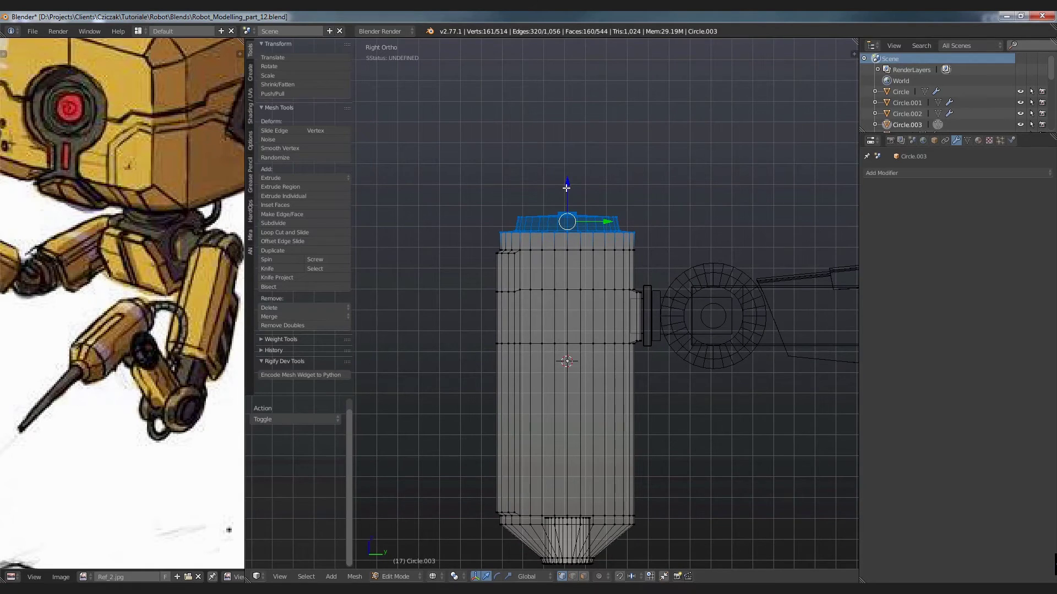
left_click_drag(567, 187, 569, 155)
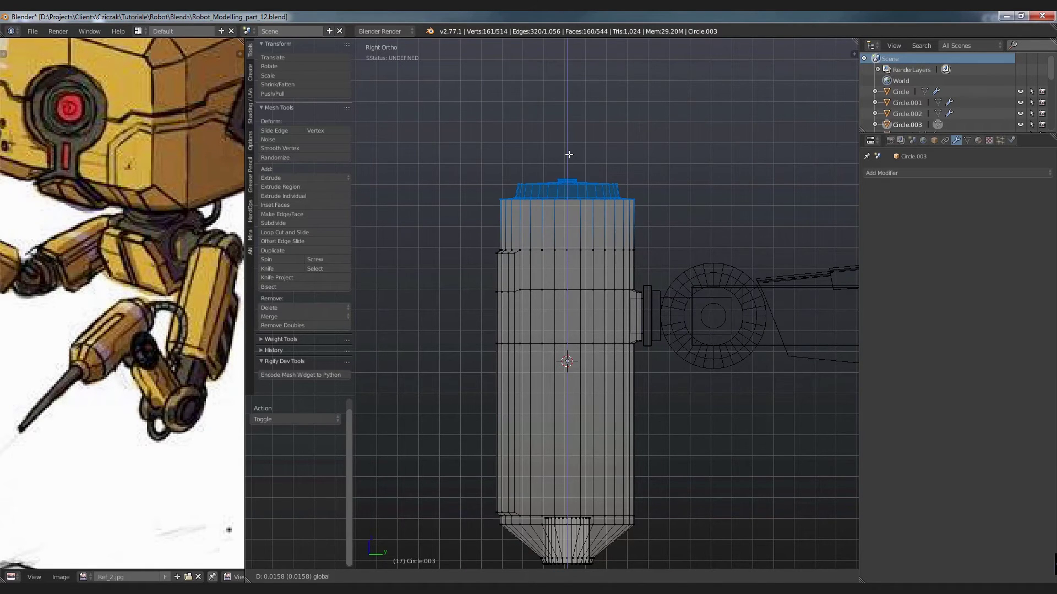
key("Tab")
Orbit in solid shading to inspect the raised cap and the joint.
key("z")
key("a")
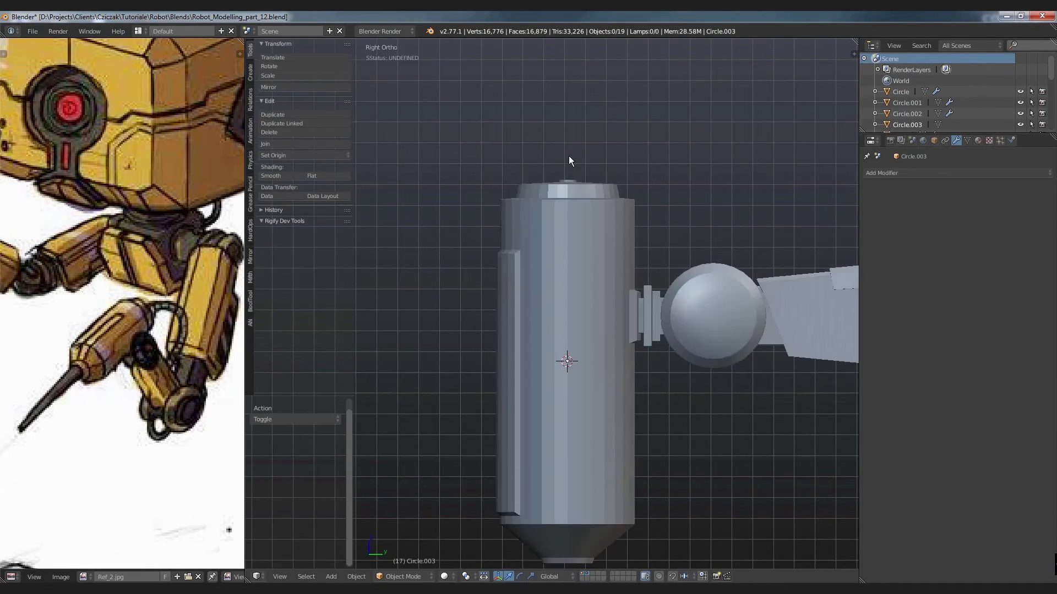
scroll(569, 159, "down", 5)
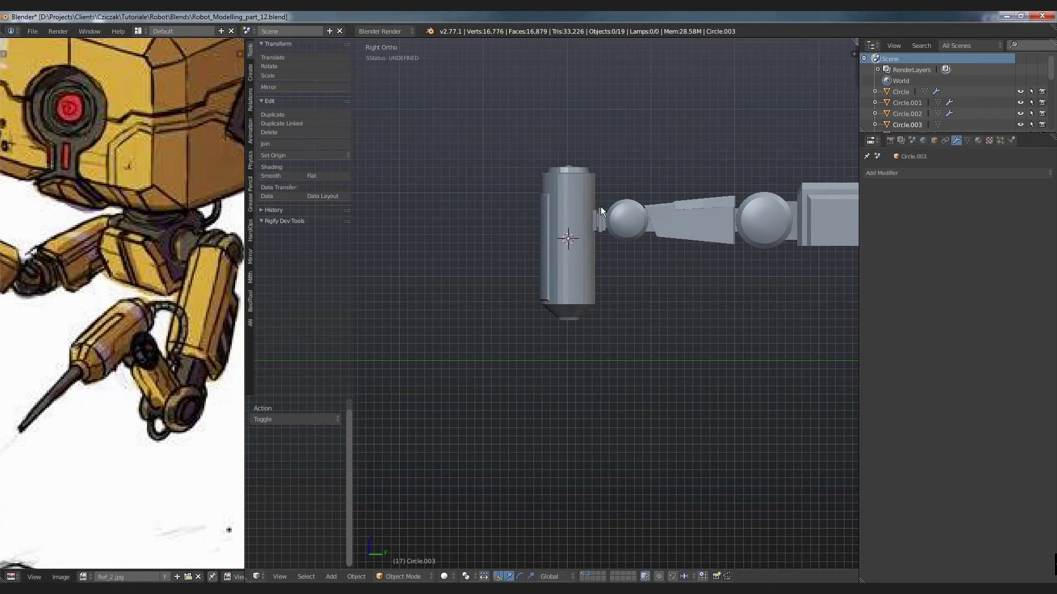
scroll(600, 206, "up", 5)
key("Tab")
scroll(593, 215, "up", 2)
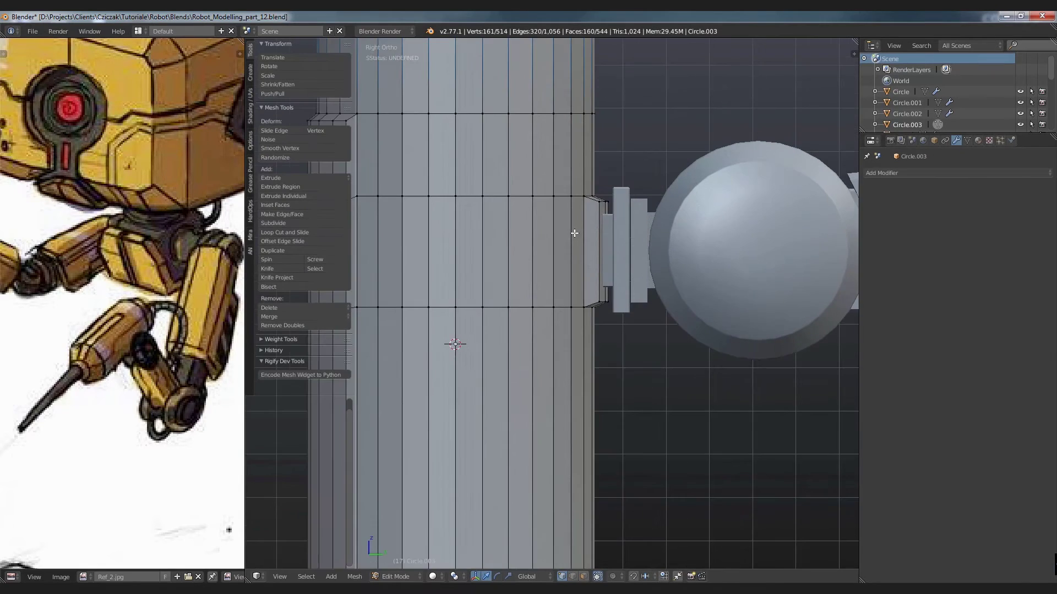
mouse_move(593, 214)
middle_mouse_down()
mouse_move(545, 243)
mouse_move(590, 255)
middle_mouse_up()
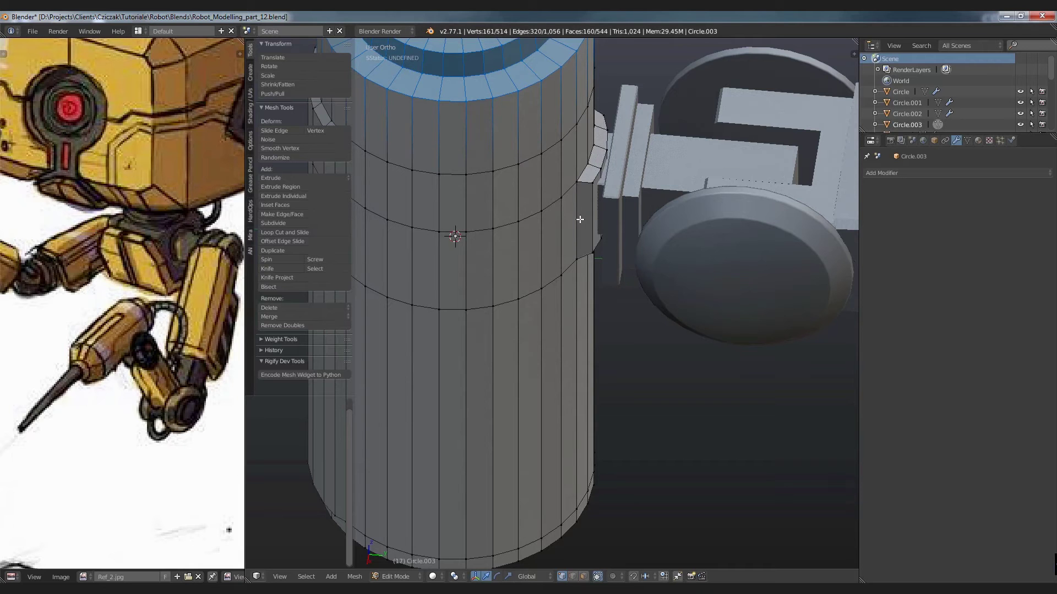
key("Tab")
scroll(579, 220, "down", 3)
key("a")
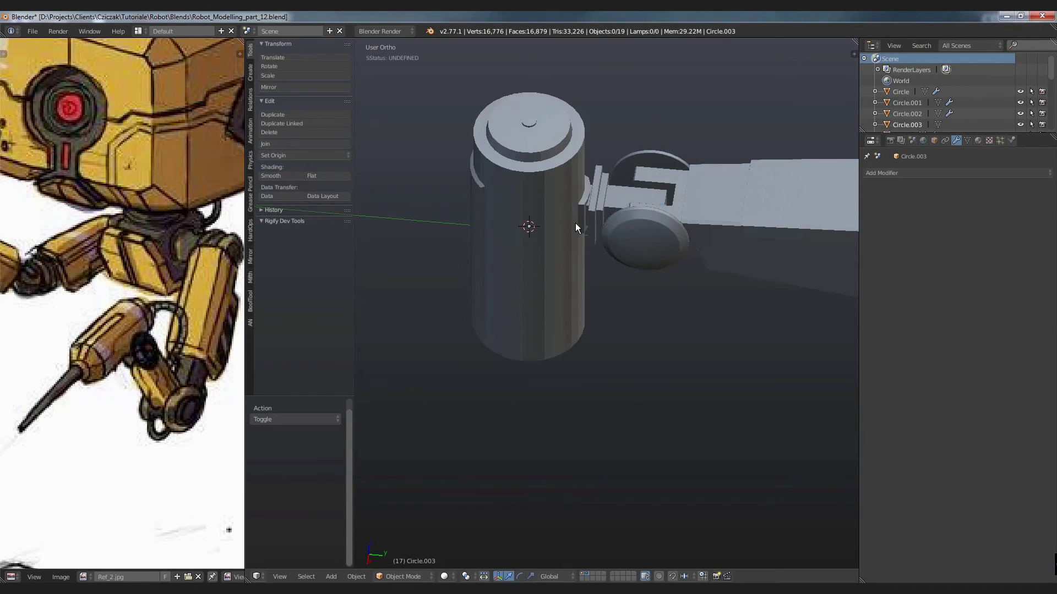
scroll(576, 223, "down", 2)
mouse_move(575, 229)
middle_mouse_down()
mouse_move(684, 167)
mouse_move(602, 128)
mouse_move(544, 121)
middle_mouse_up()
scroll(547, 236, "down", 2)
mouse_move(483, 249)
middle_mouse_down()
mouse_move(504, 221)
mouse_move(581, 294)
mouse_move(547, 298)
mouse_move(530, 260)
mouse_move(543, 325)
middle_mouse_up()
scroll(517, 275, "up", 2)
scroll(543, 328, "up", 1)
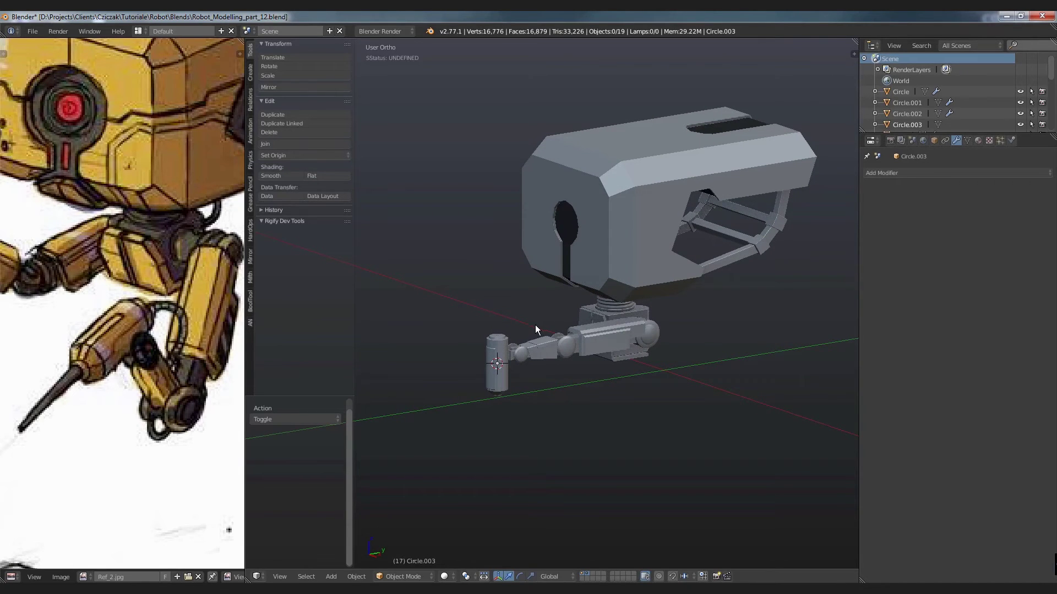
scroll(523, 359, "up", 2)
scroll(518, 361, "up", 2)
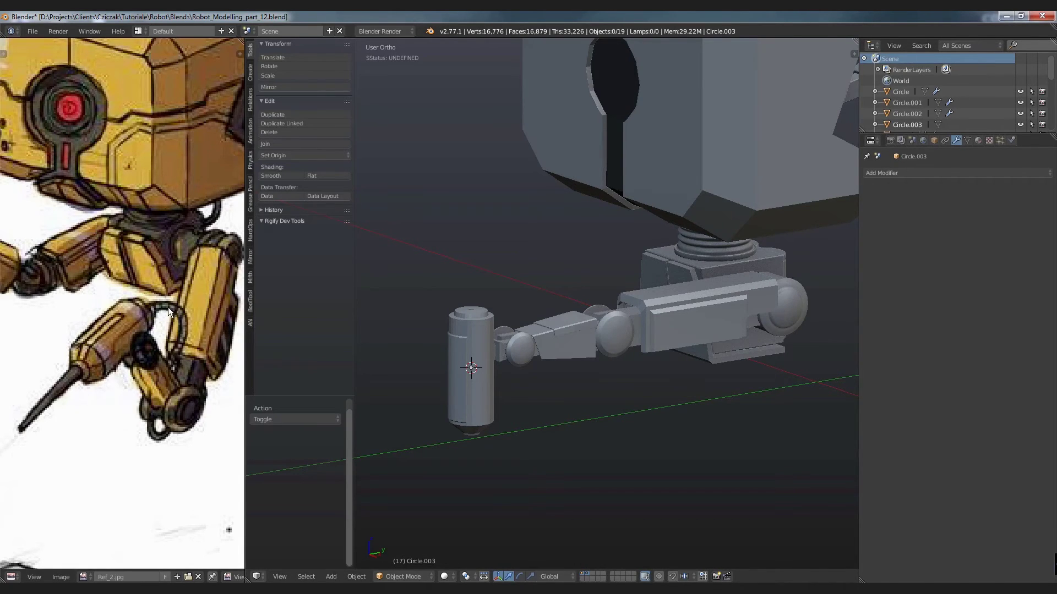
scroll(167, 345, "down", 2)
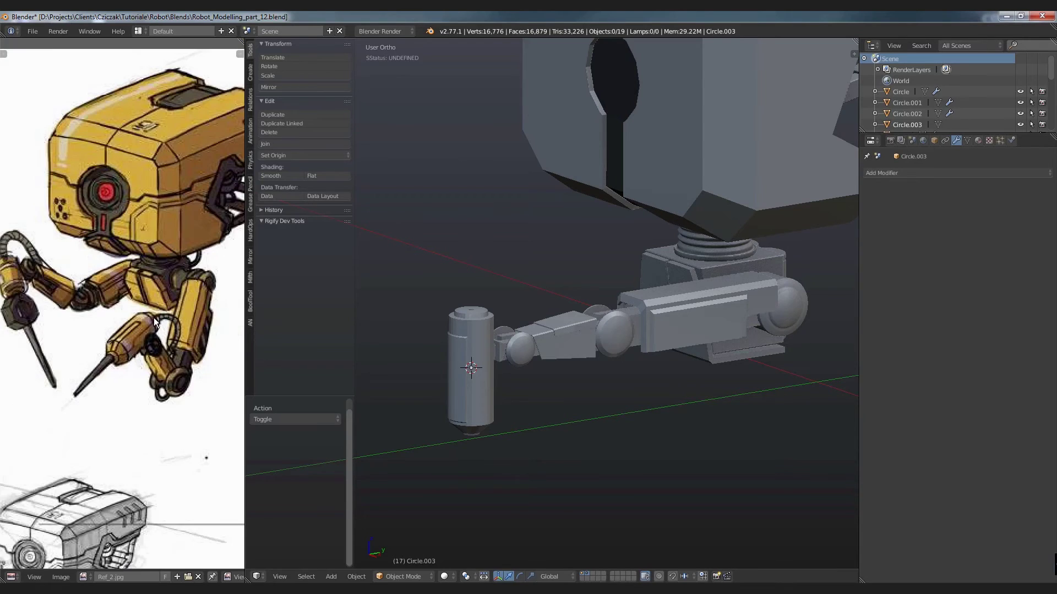
scroll(143, 326, "down", 1)
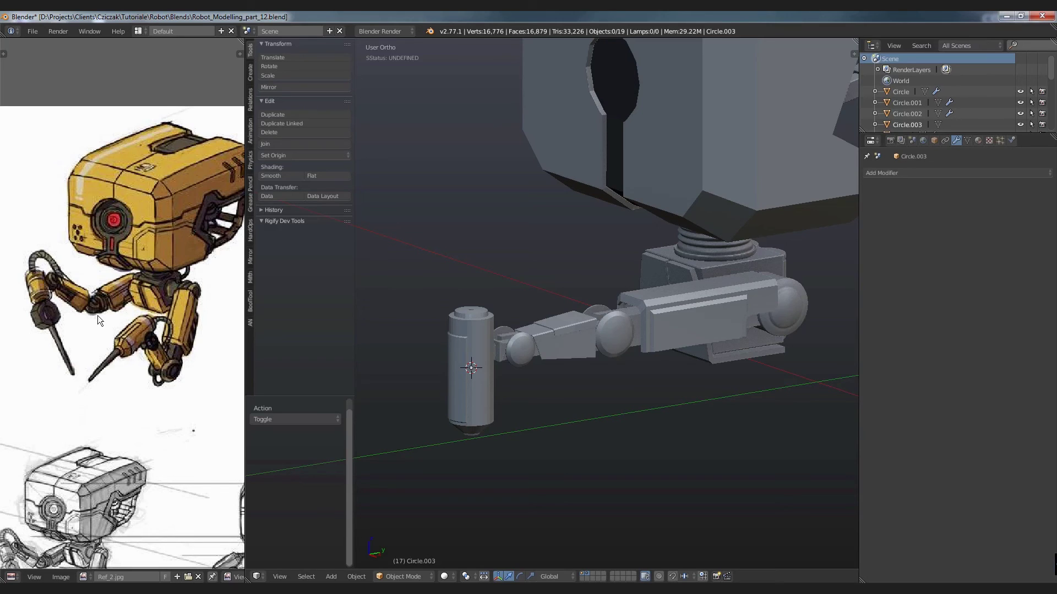
mouse_move(550, 330)
middle_mouse_down()
mouse_move(617, 334)
mouse_move(602, 271)
mouse_move(586, 350)
middle_mouse_up()
scroll(586, 350, "up", 3)
mouse_move(553, 309)
middle_mouse_down("shift")
mouse_move(546, 333)
mouse_move(667, 435)
mouse_move(575, 329)
mouse_move(580, 347)
middle_mouse_up("shift")
scroll(570, 326, "down", 4)
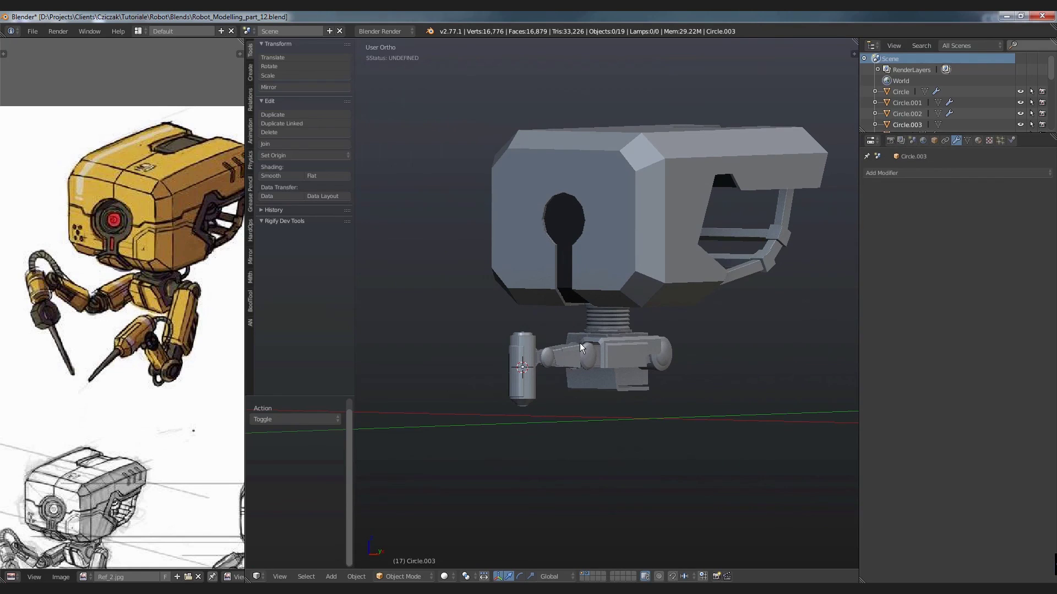